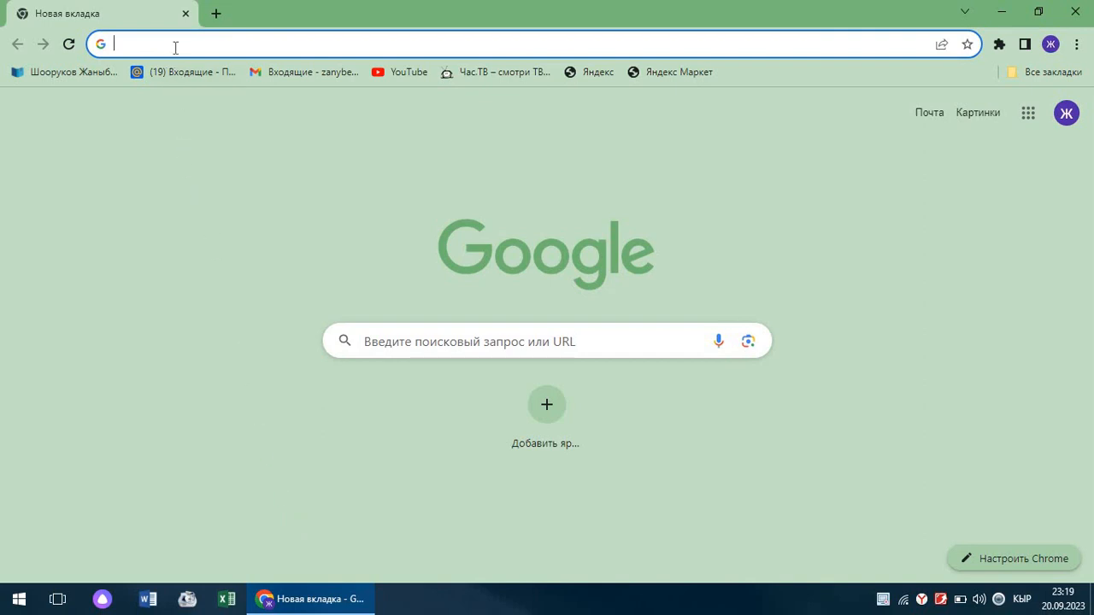
# Open the flippity.net website
pyautogui.hotkey('alt', 'shift')
pyautogui.hotkey('alt', 'shift')
pyautogui.write('f')
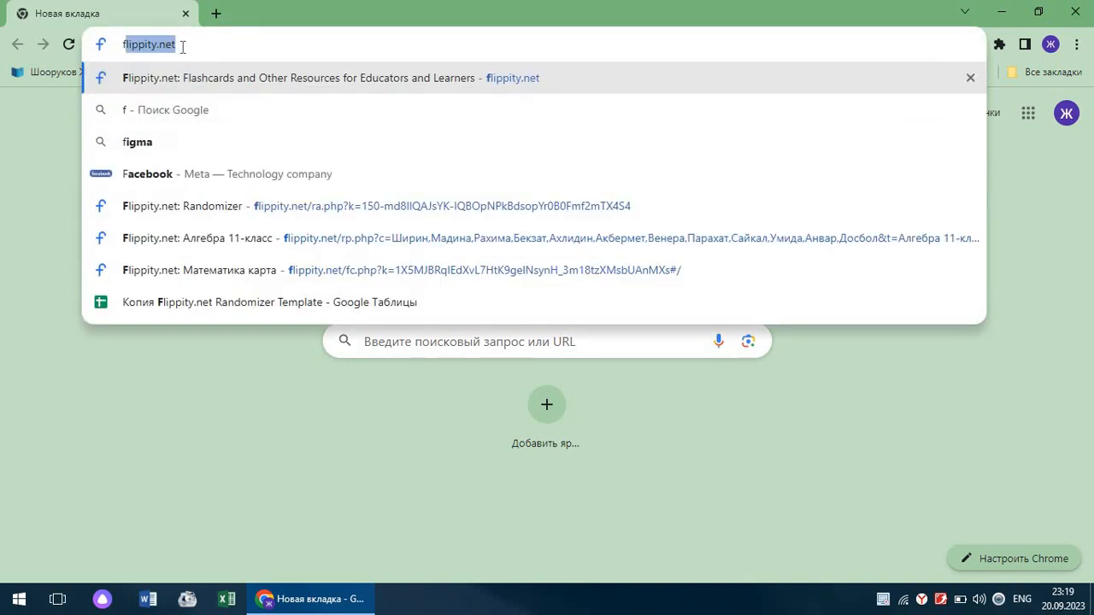
pyautogui.press('Right')
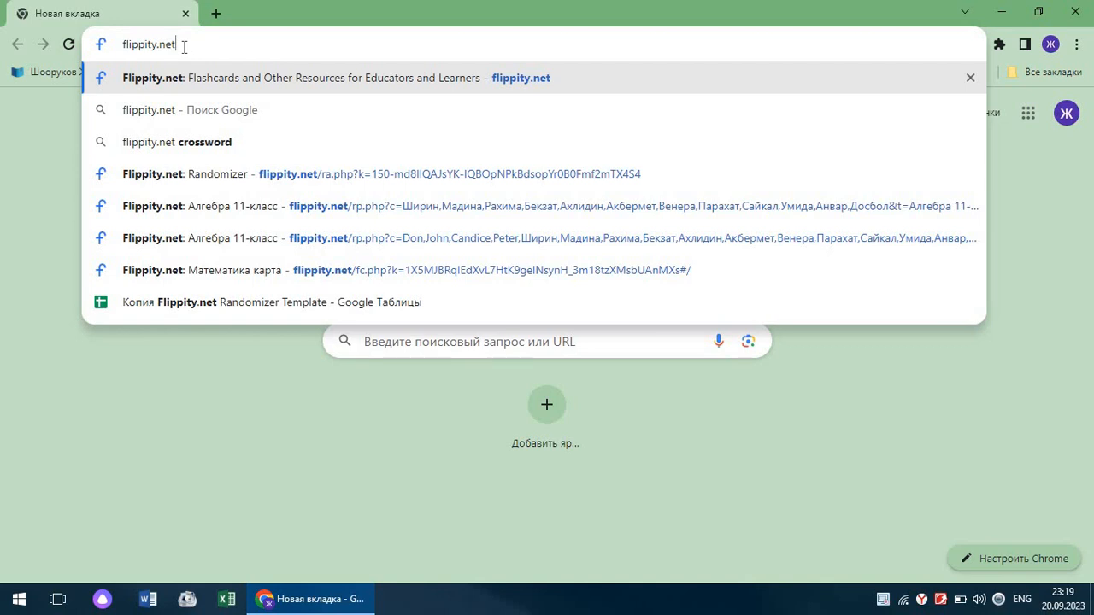
pyautogui.press('Return')
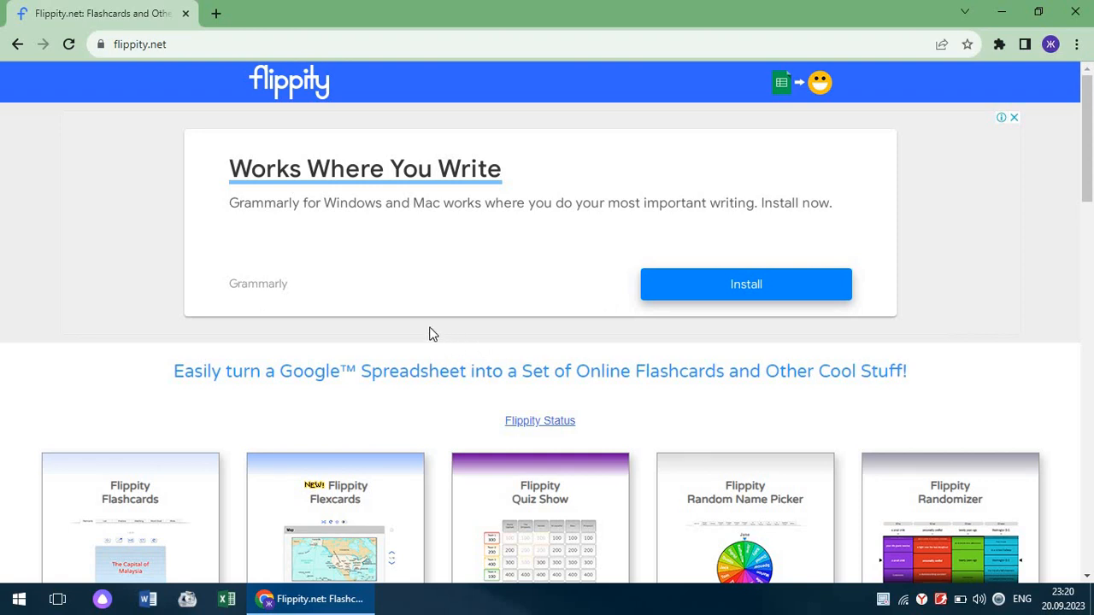
# Translate the Flippity home page into Russian and dismiss the translation pop-up
pyautogui.scroll(-1, 395, 384)
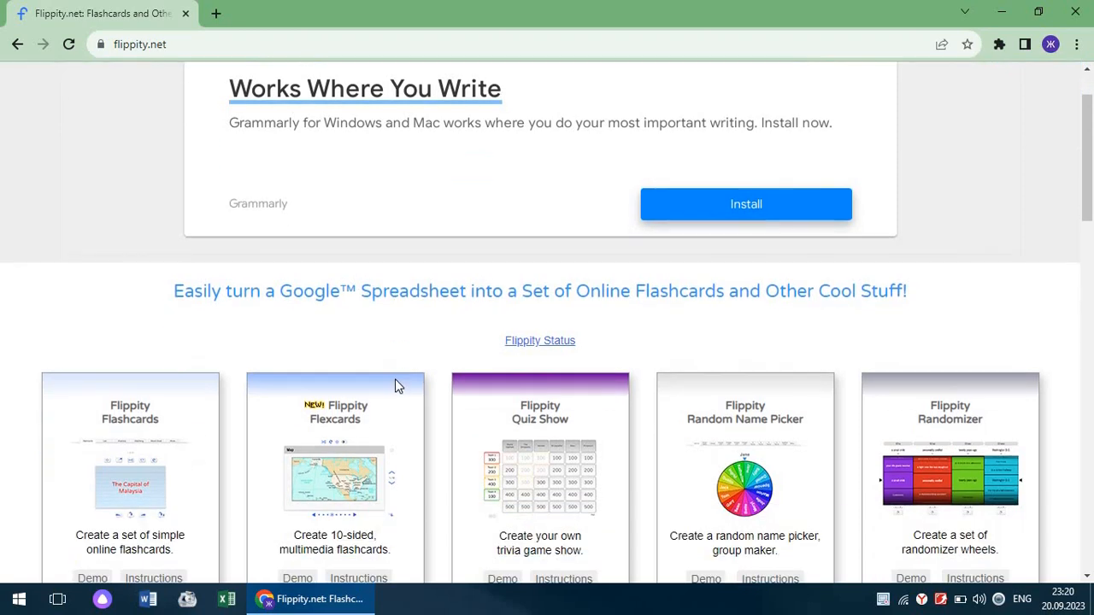
pyautogui.scroll(1, 405, 365)
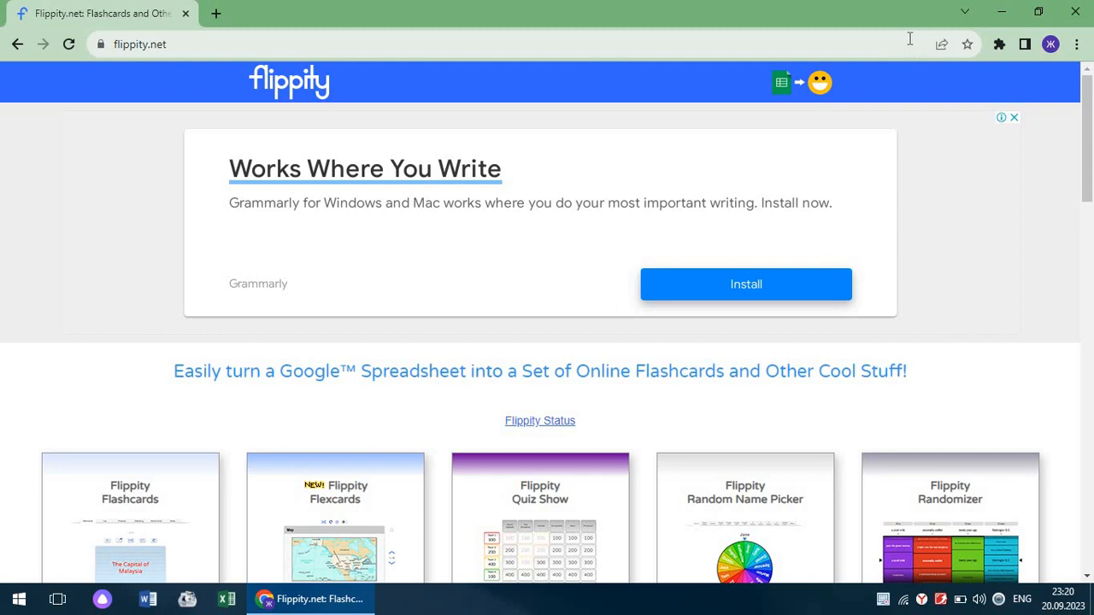
pyautogui.rightClick(954, 228)
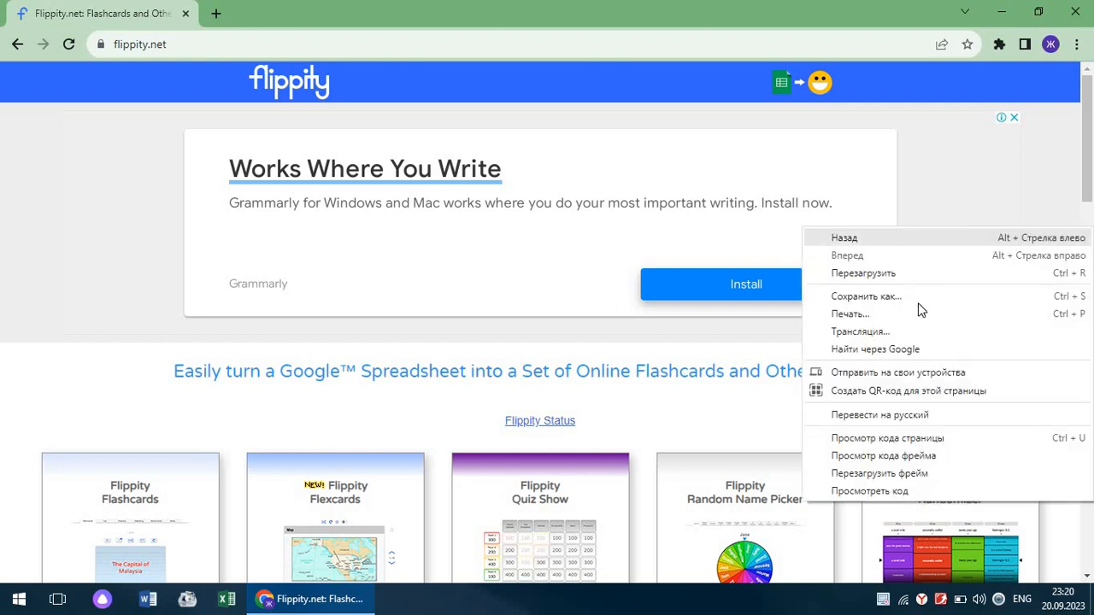
pyautogui.click(885, 417)
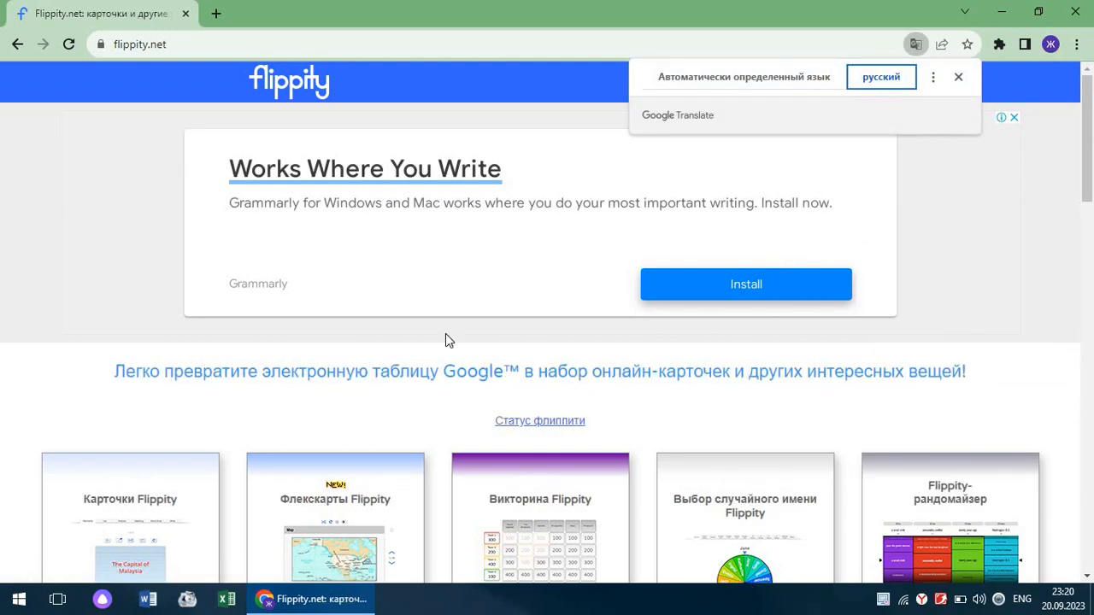
pyautogui.click(958, 77)
# Browse the gallery of Flippity templates and open the instructions for the Flippity Randomizer
pyautogui.scroll(-5, 668, 313)
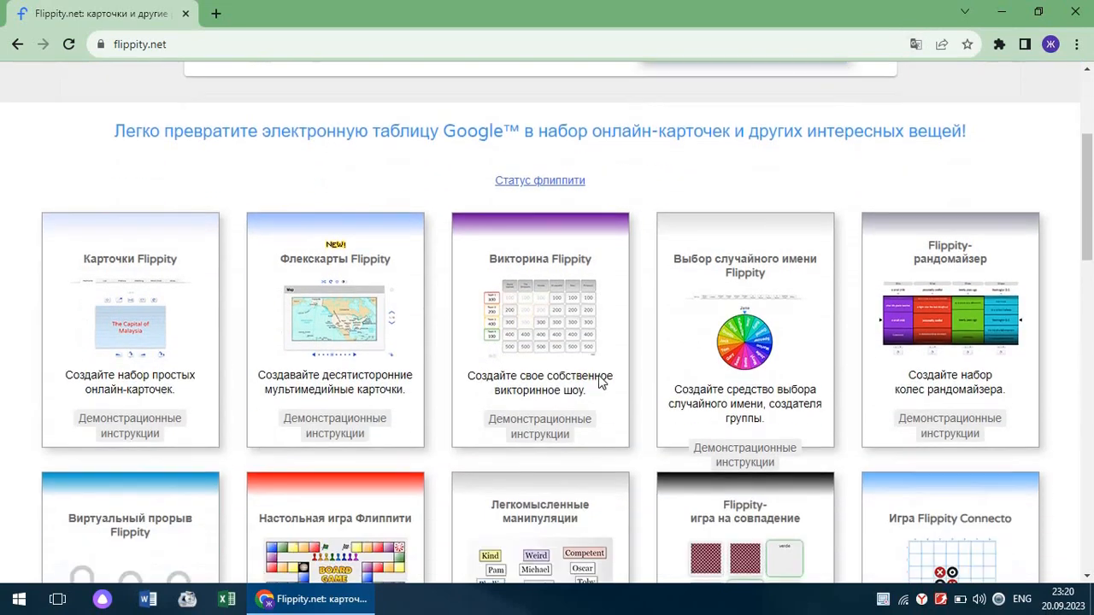
pyautogui.scroll(-13, 599, 382)
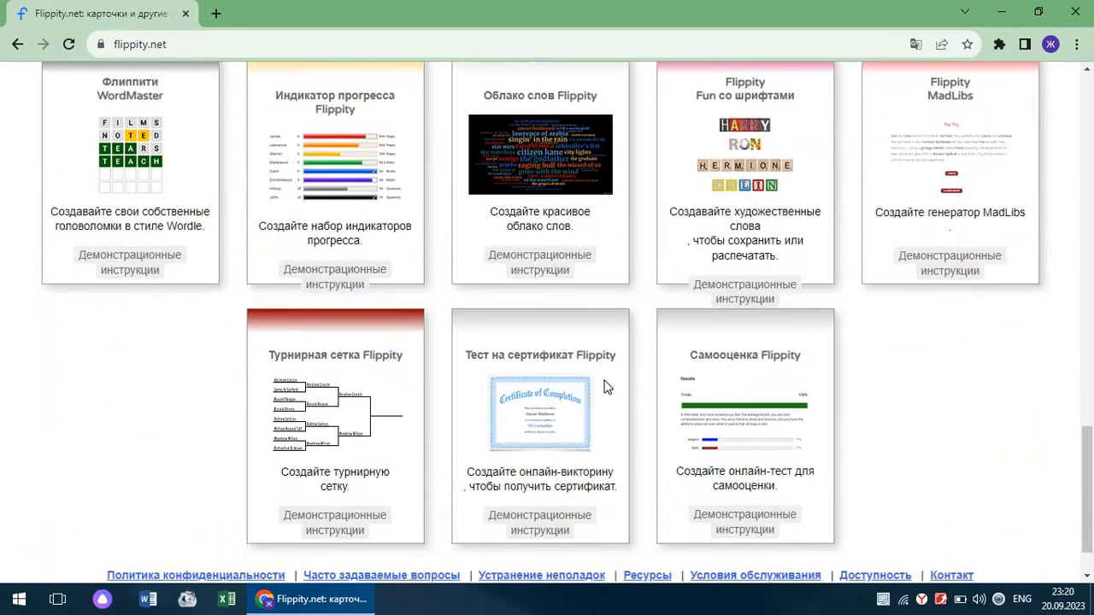
pyautogui.scroll(15, 605, 386)
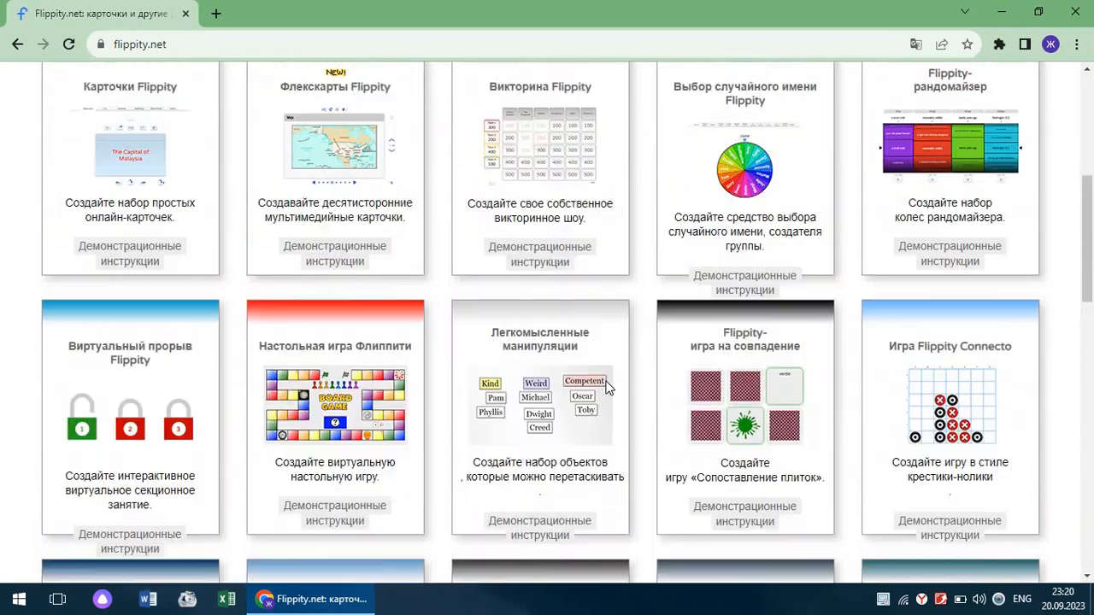
pyautogui.scroll(2, 604, 387)
pyautogui.scroll(-4, 607, 385)
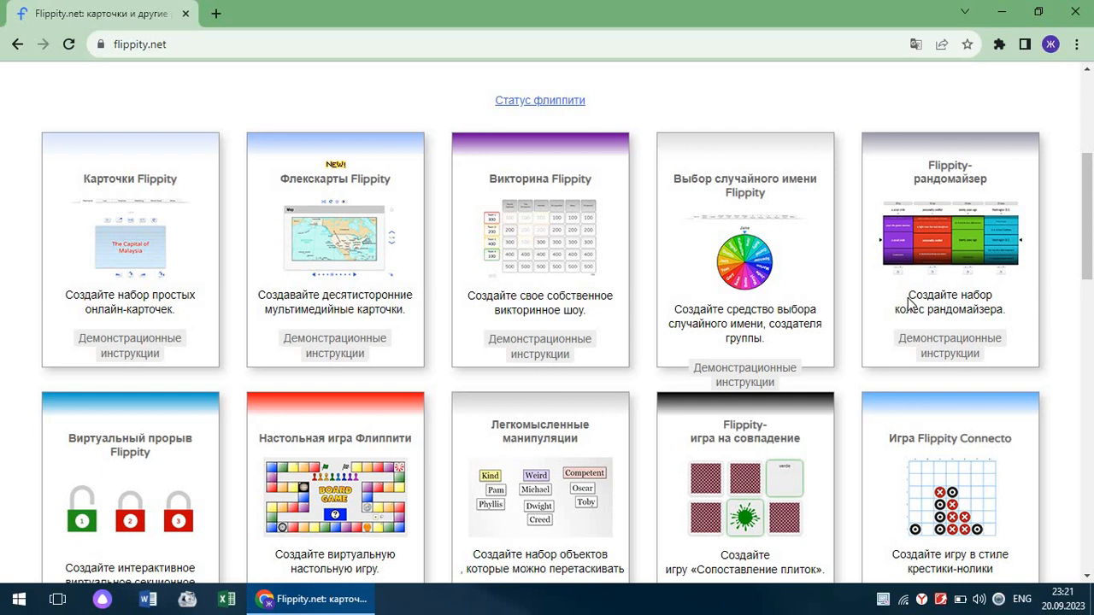
pyautogui.click(923, 356)
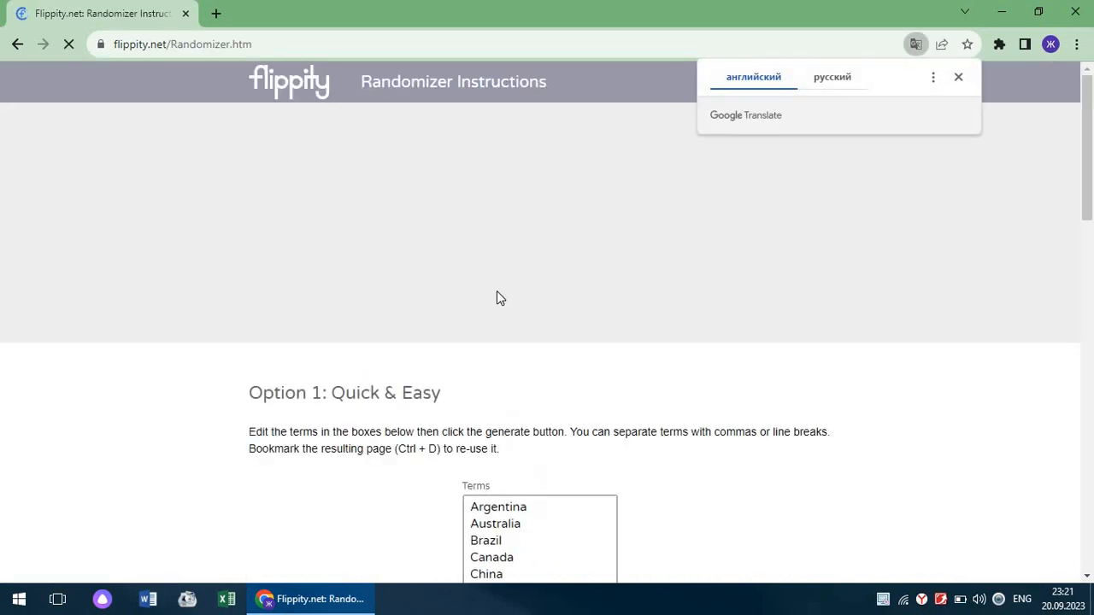
# Translate the Randomizer instructions page into Russian and dismiss the translation pop-up
pyautogui.scroll(-2, 540, 357)
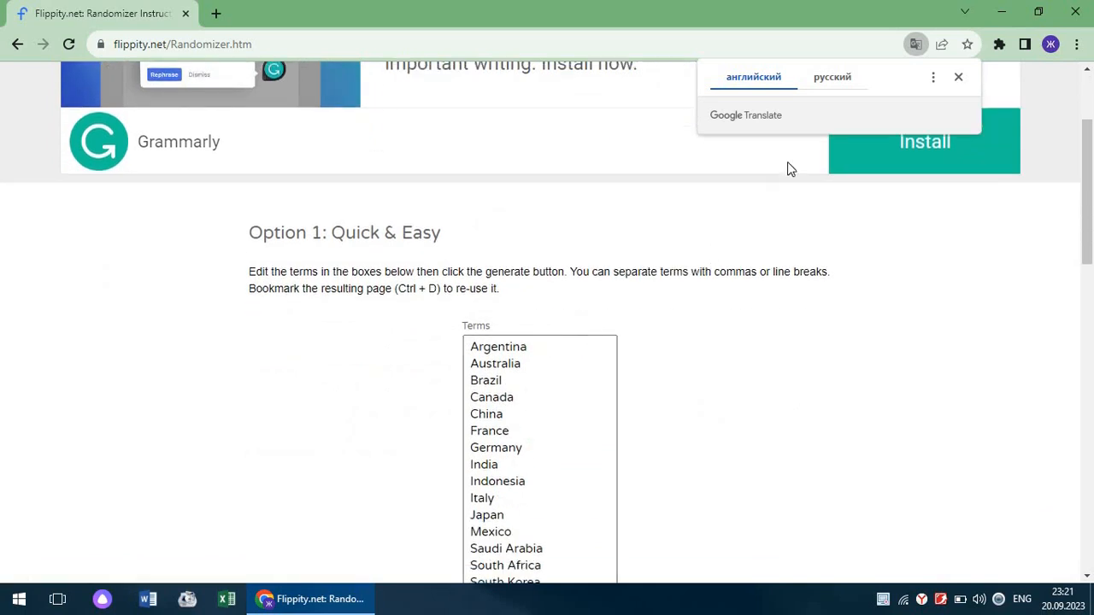
pyautogui.click(832, 79)
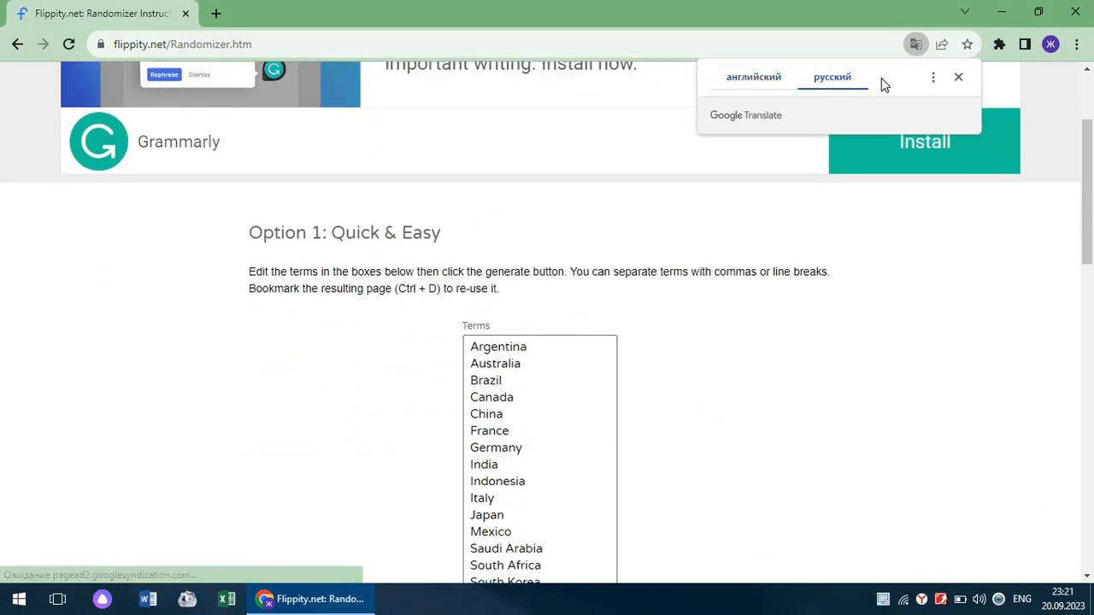
pyautogui.click(958, 77)
# Create a copy of the Flippity.net Randomizer Template through the template link in the Google Sheets option of the instructions
pyautogui.scroll(-2, 578, 383)
pyautogui.scroll(-5, 578, 384)
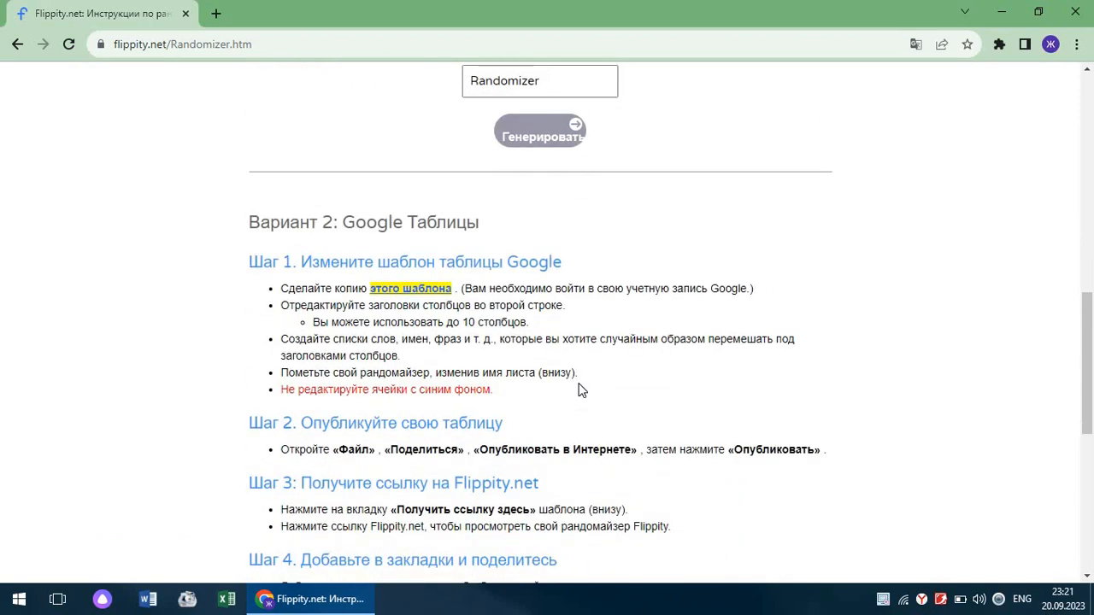
pyautogui.scroll(-1, 578, 390)
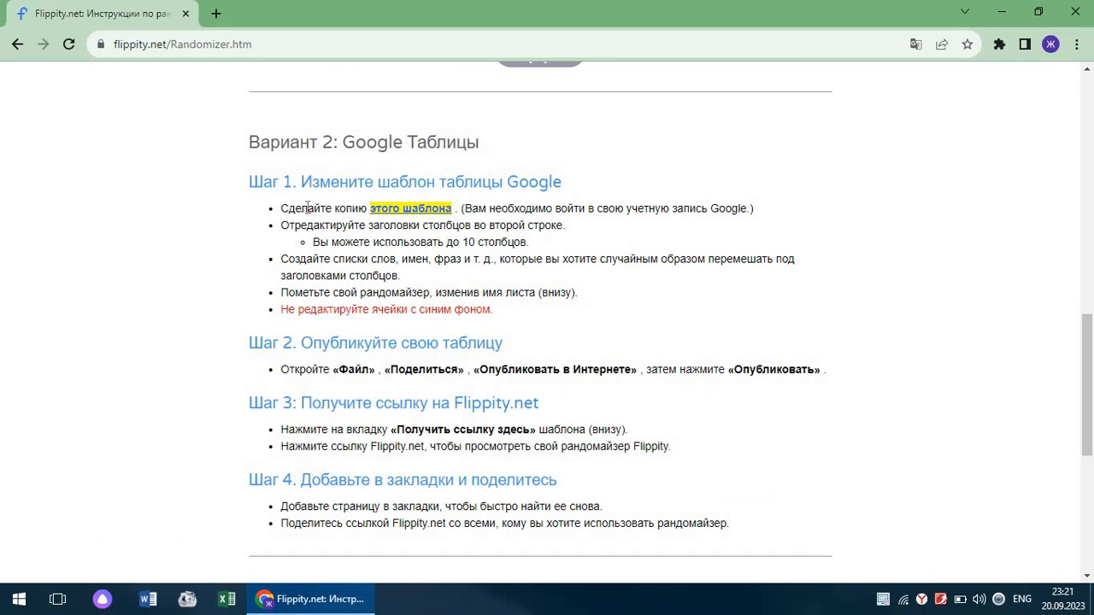
pyautogui.click(409, 212)
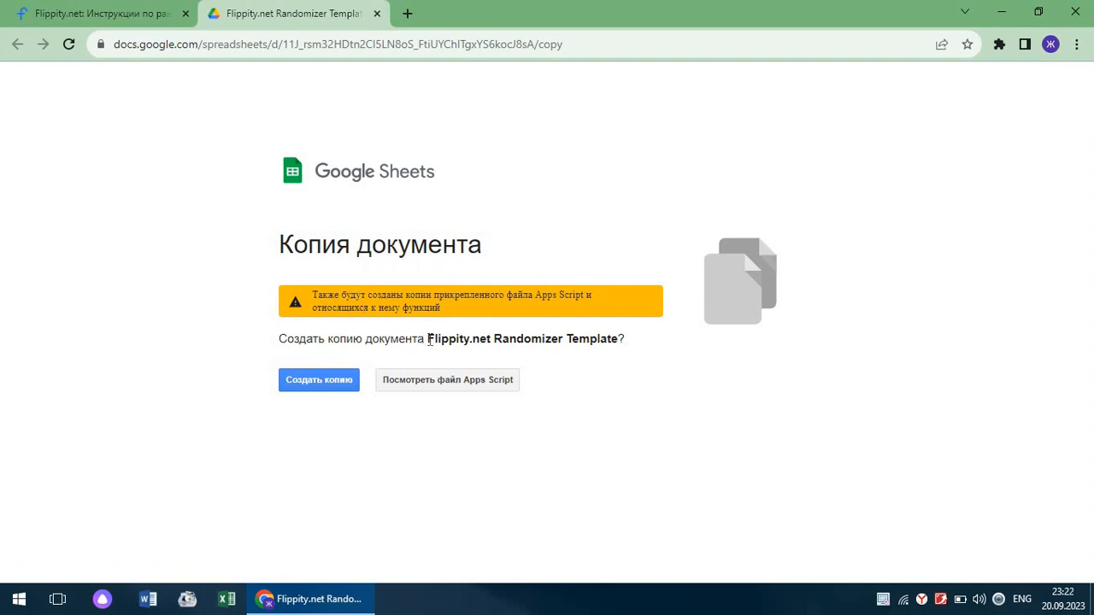
pyautogui.click(335, 389)
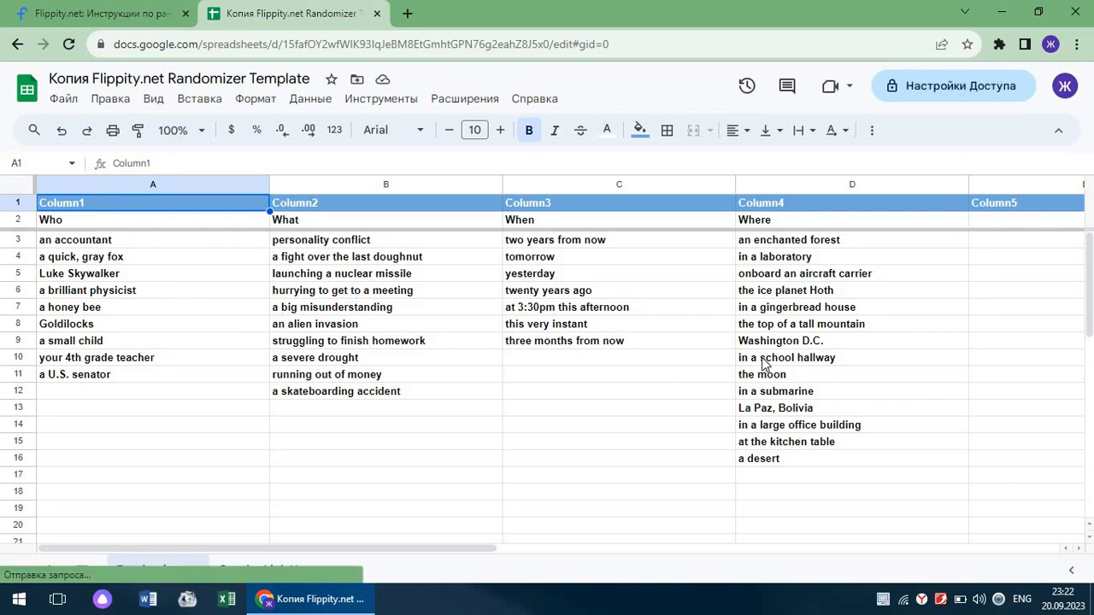
# Replace the Column1 heading in cell A2 with "Инсандардын сүрөтү"
pyautogui.click(57, 226)
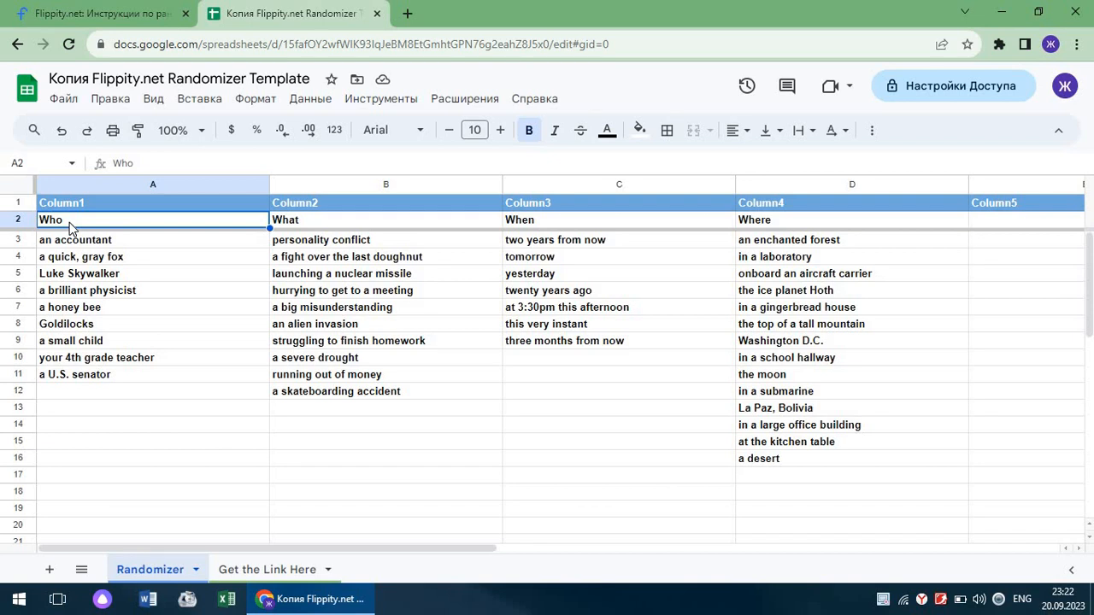
pyautogui.write('By')
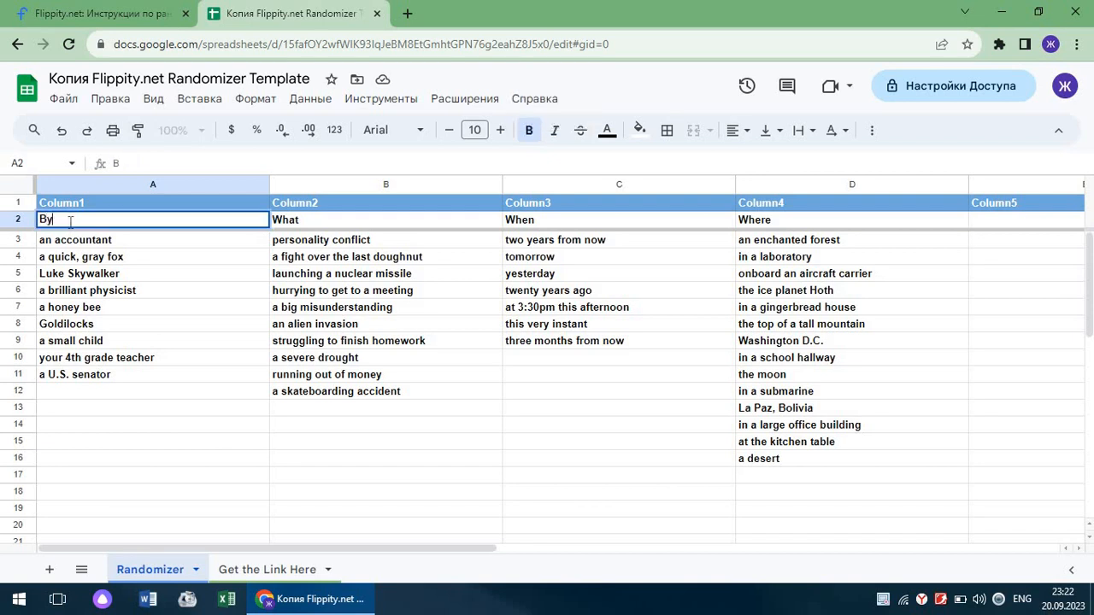
pyautogui.press('BackSpace')
pyautogui.press('BackSpace')
pyautogui.hotkey('alt', 'shift')
pyautogui.write('Инсандардын')
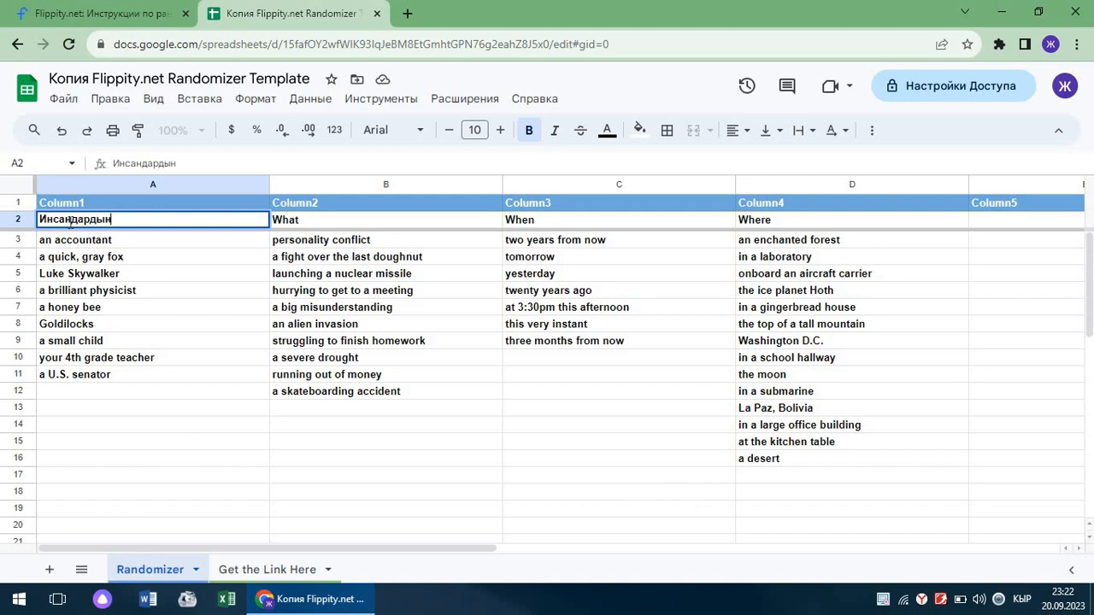
pyautogui.write(' сүрөтү')
pyautogui.press('Tab')
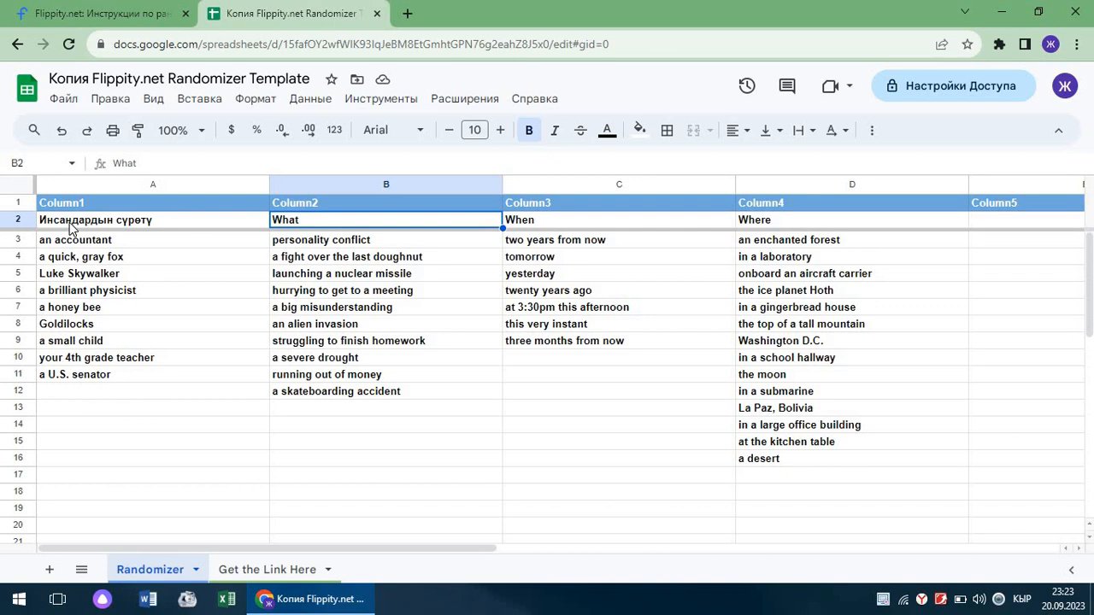
pyautogui.write('Залк')
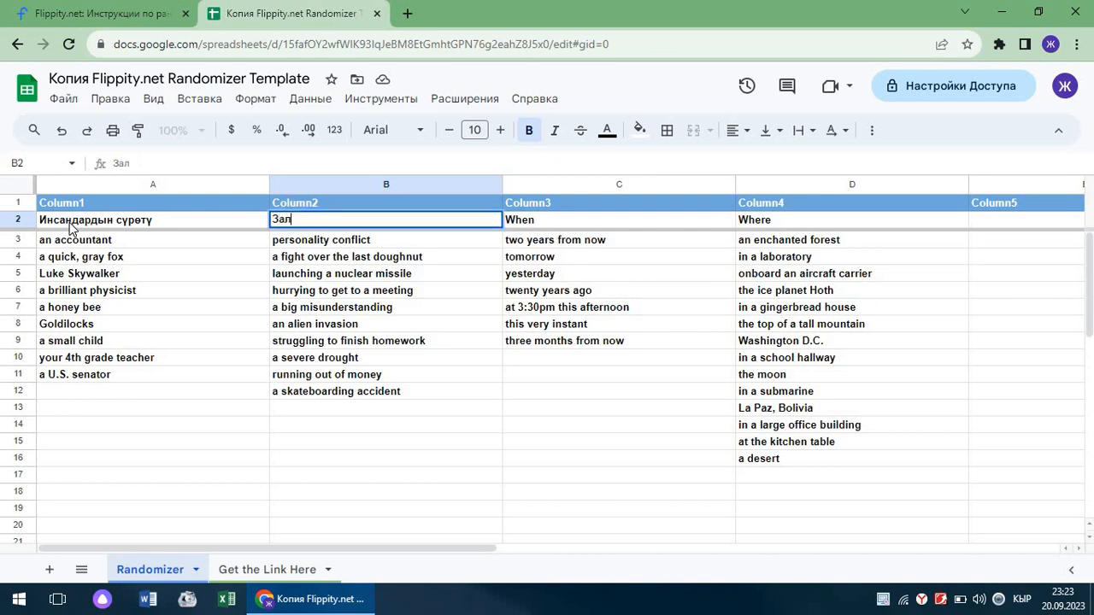
pyautogui.press('BackSpace')
pyautogui.press('BackSpace')
pyautogui.press('BackSpace')
pyautogui.press('BackSpace')
pyautogui.write('A')
pyautogui.press('BackSpace')
# Enter "Инсандардын аты, жөнү" as the Column2 heading in cell B2
pyautogui.write('Инсандар')
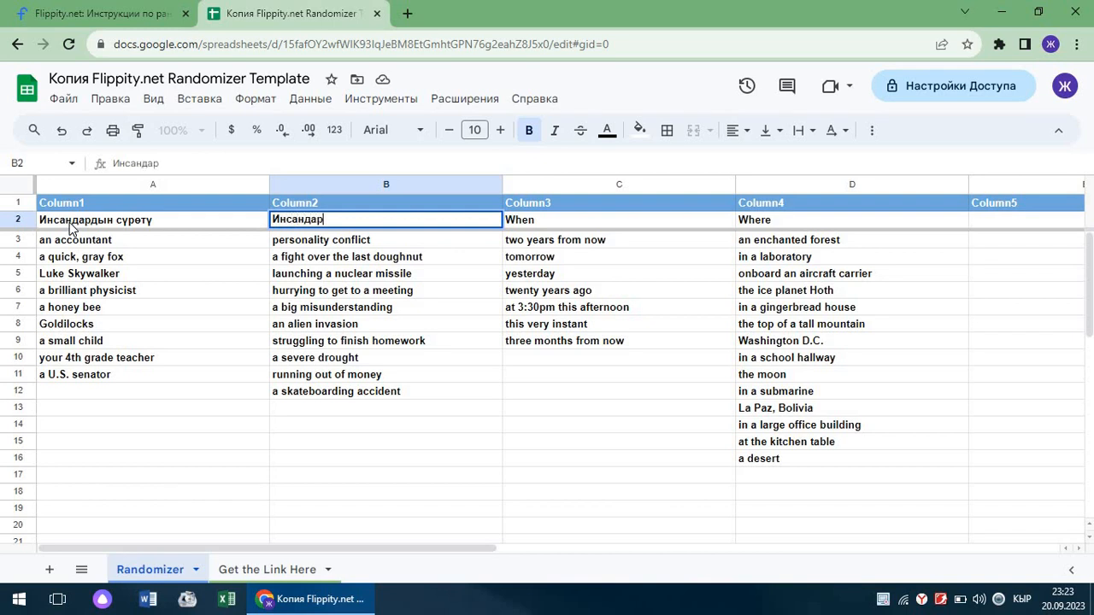
pyautogui.write('дын аты, же')
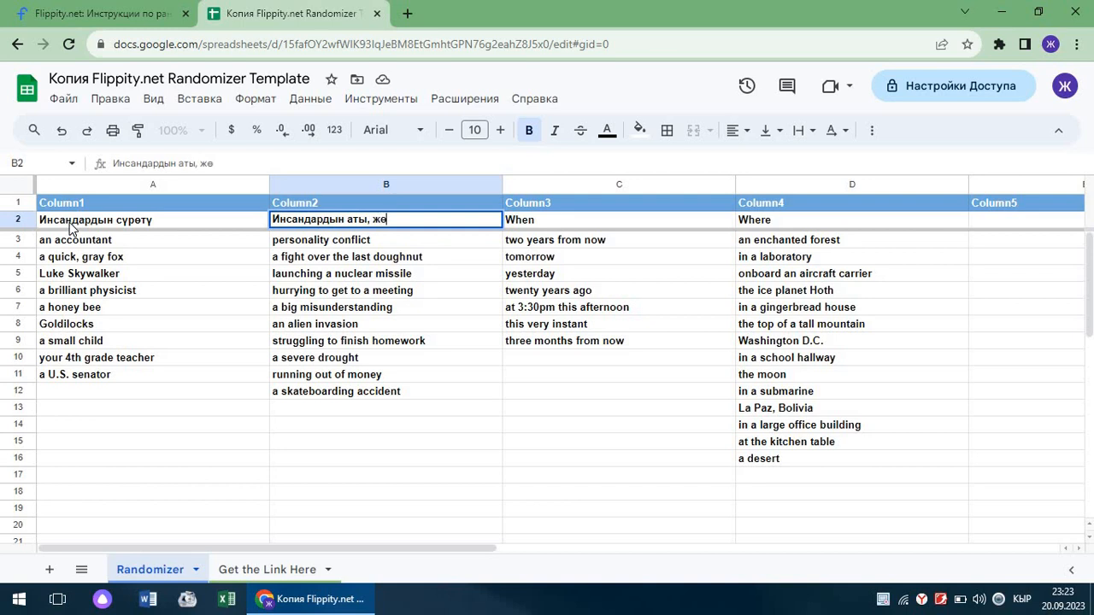
pyautogui.press('BackSpace')
pyautogui.write('өн')
pyautogui.press('BackSpace')
pyautogui.write('ну')
pyautogui.press('Tab')
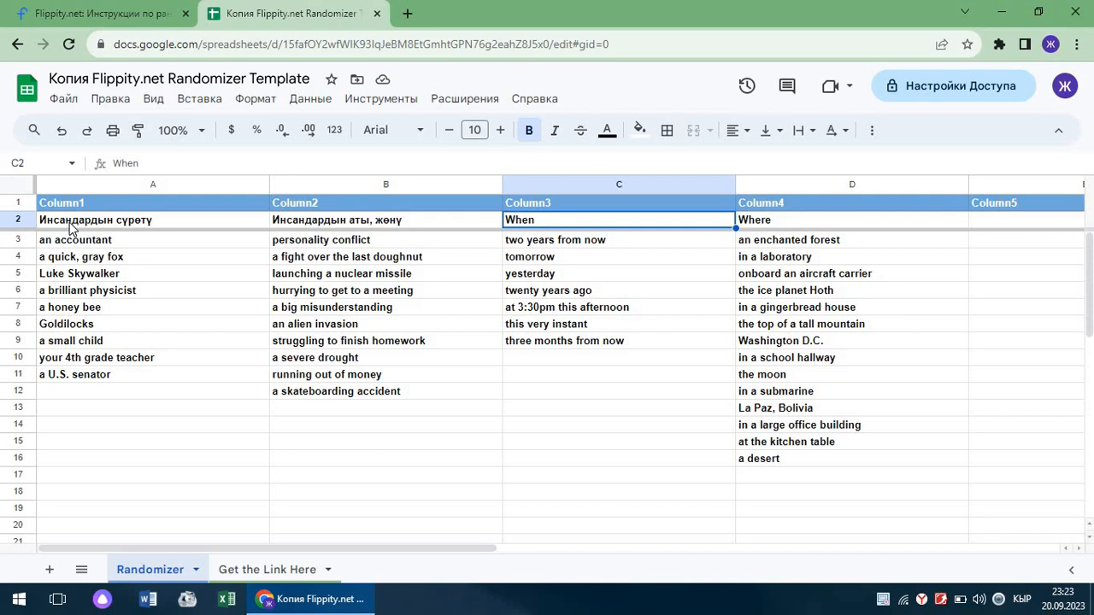
# Replace the Column3 heading in cell C2 with "Ким болгон?"
pyautogui.write('Ким')
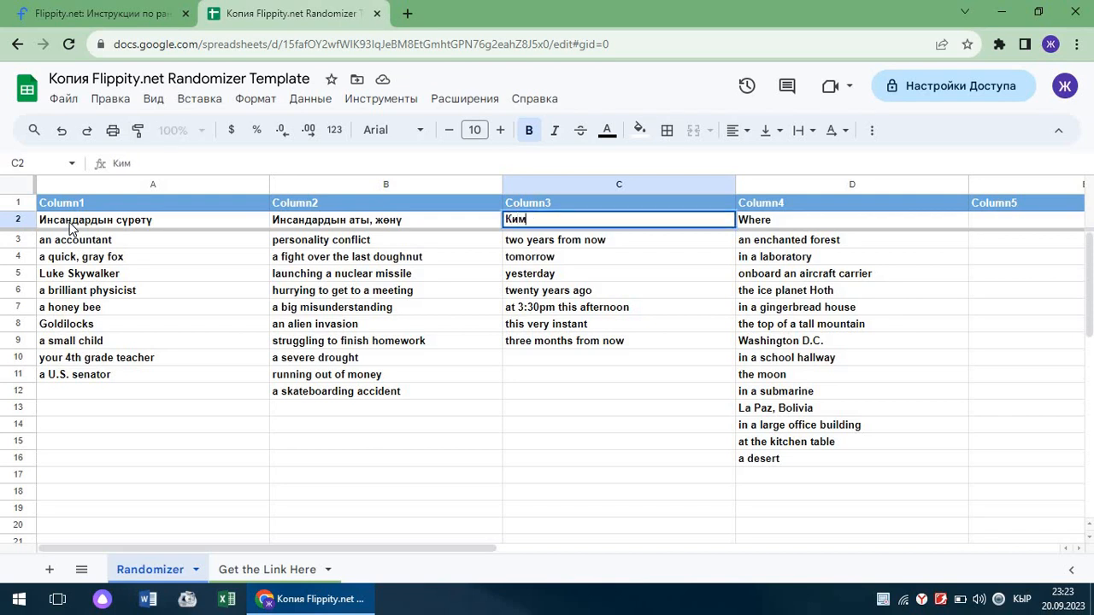
pyautogui.write(' болгон?')
pyautogui.press('Tab')
# Replace the Column4 heading in cell D2 with "Канчанчы жылы туулган?"
pyautogui.write('К')
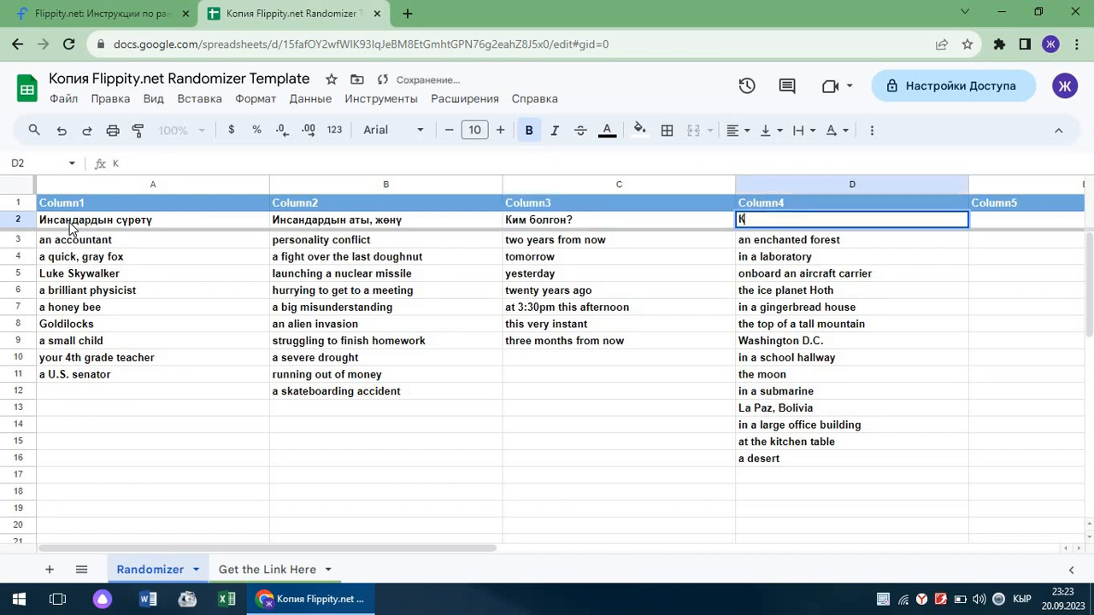
pyautogui.write('анчаны')
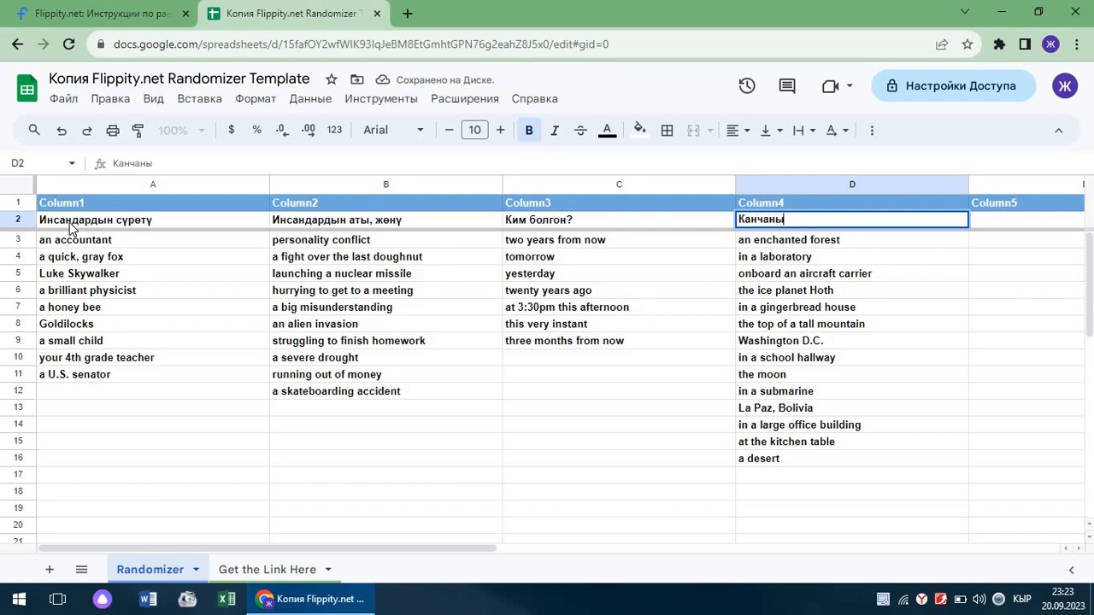
pyautogui.press('BackSpace')
pyautogui.press('BackSpace')
pyautogui.write('нчы ')
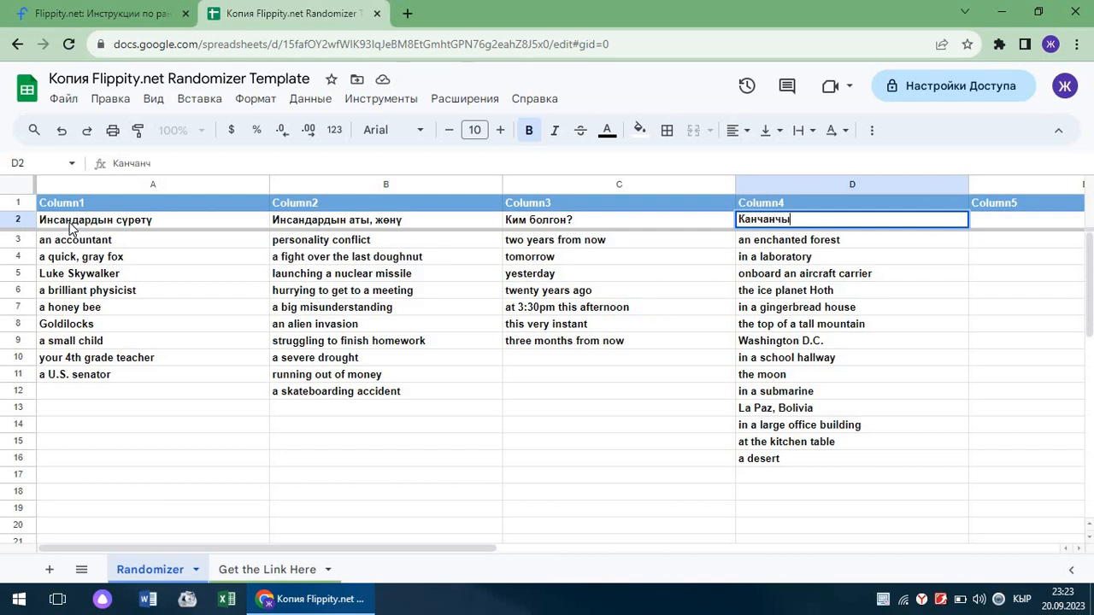
pyautogui.write('жылы туулган')
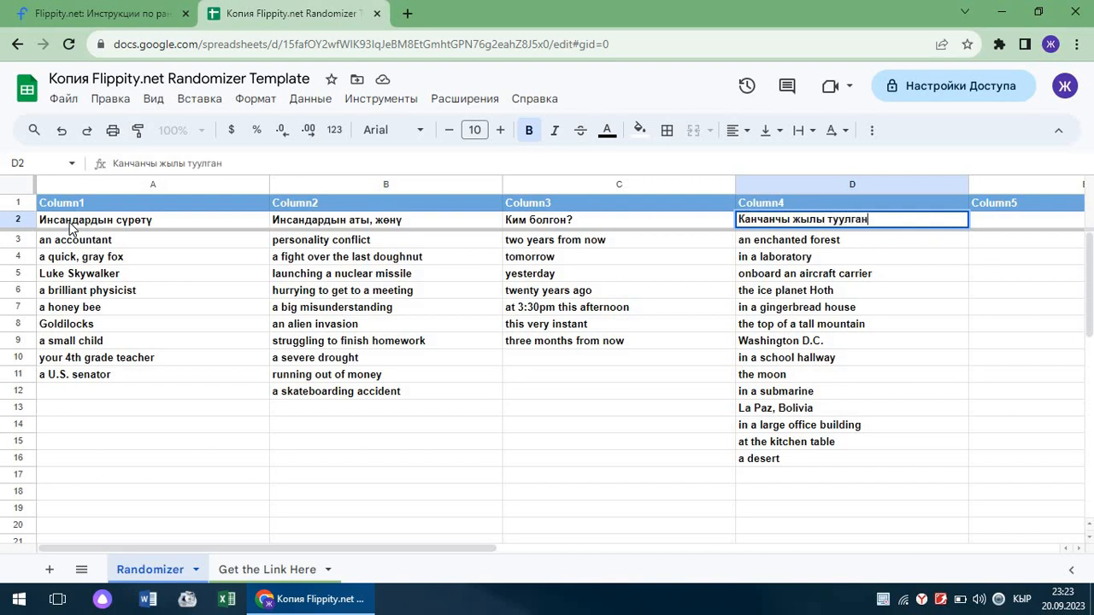
pyautogui.write('?')
pyautogui.press('Tab')
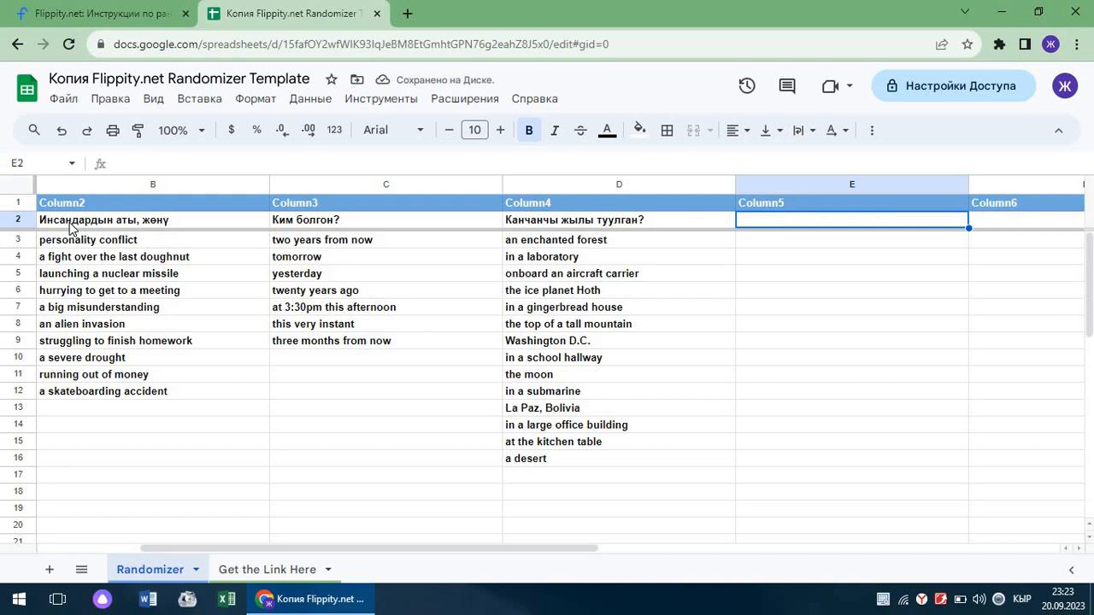
# Enter "Кайсы жерде туулган?" as the Column5 heading in cell E2
pyautogui.write('Ка')
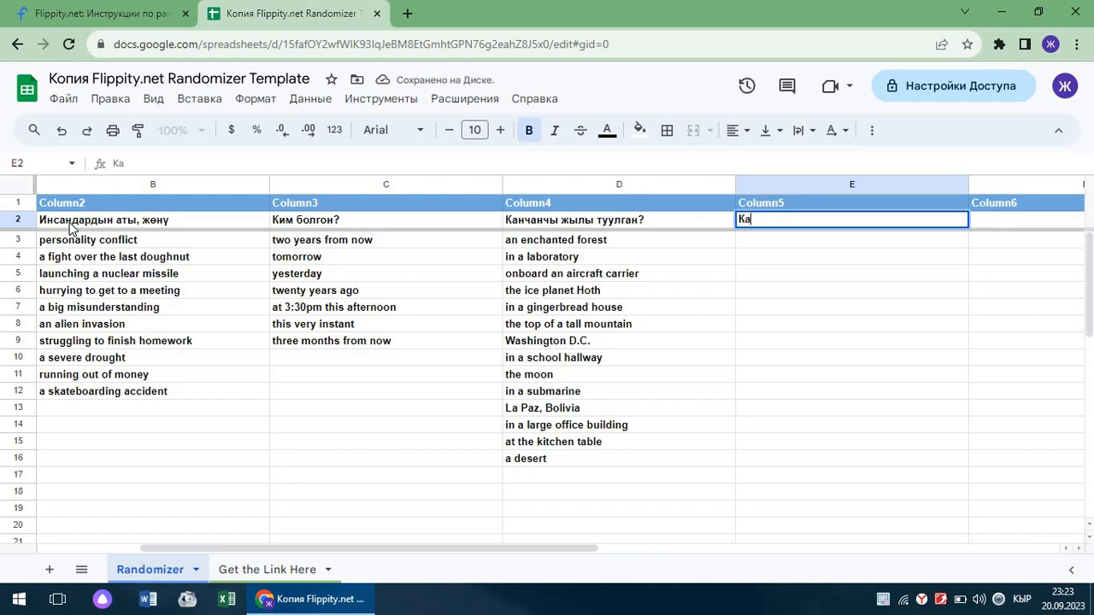
pyautogui.write('йсы жерде')
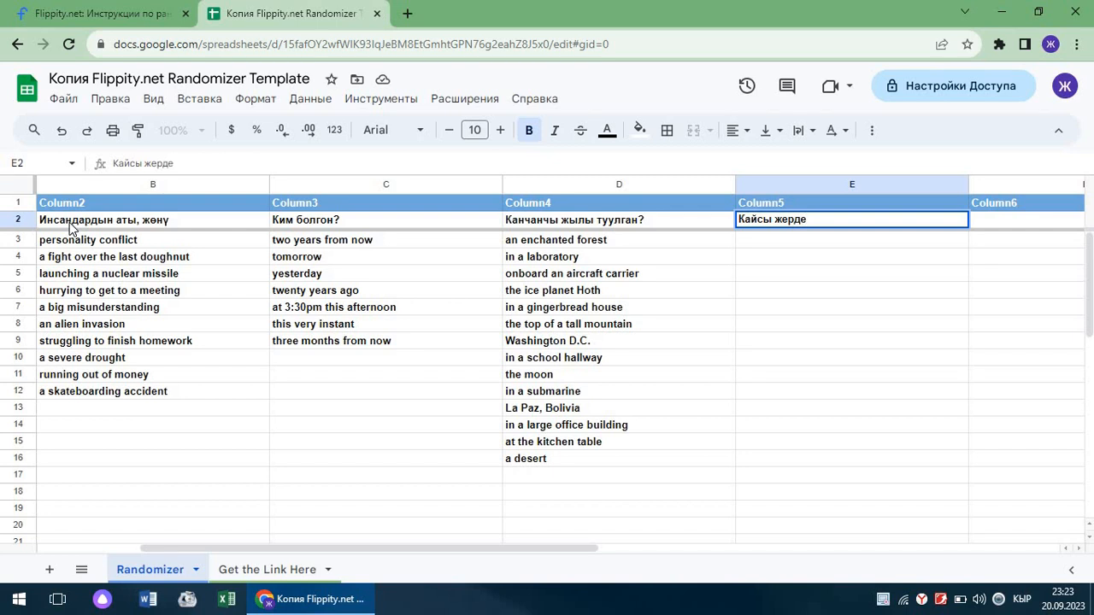
pyautogui.write(' туулган?')
pyautogui.press('Tab')
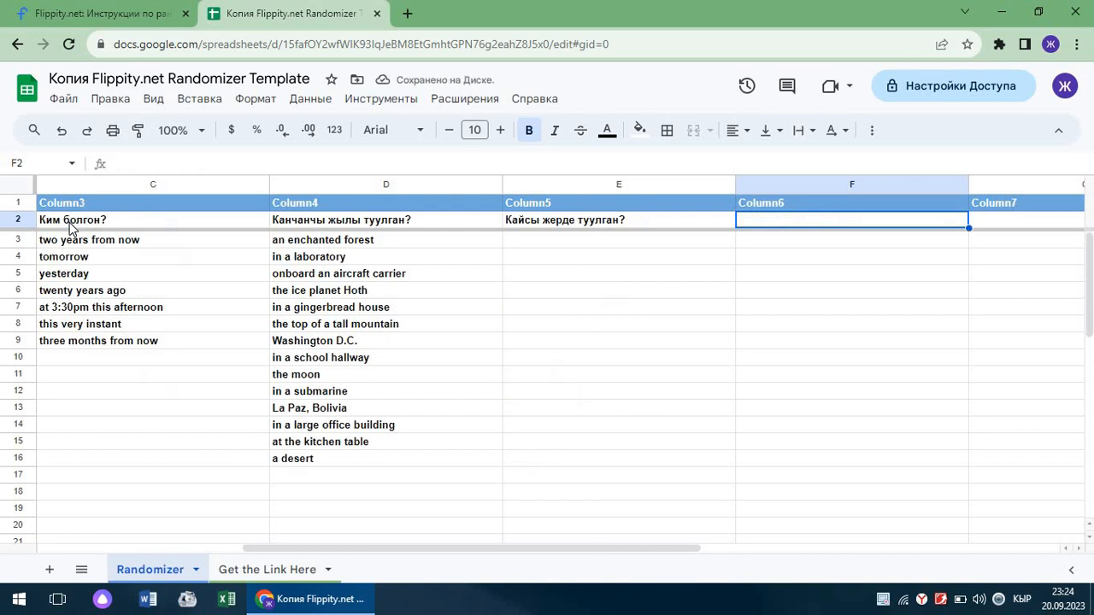
# Enter "Биринчи чыгармасы?" as the Column6 heading in cell F2
pyautogui.write('Биринчи')
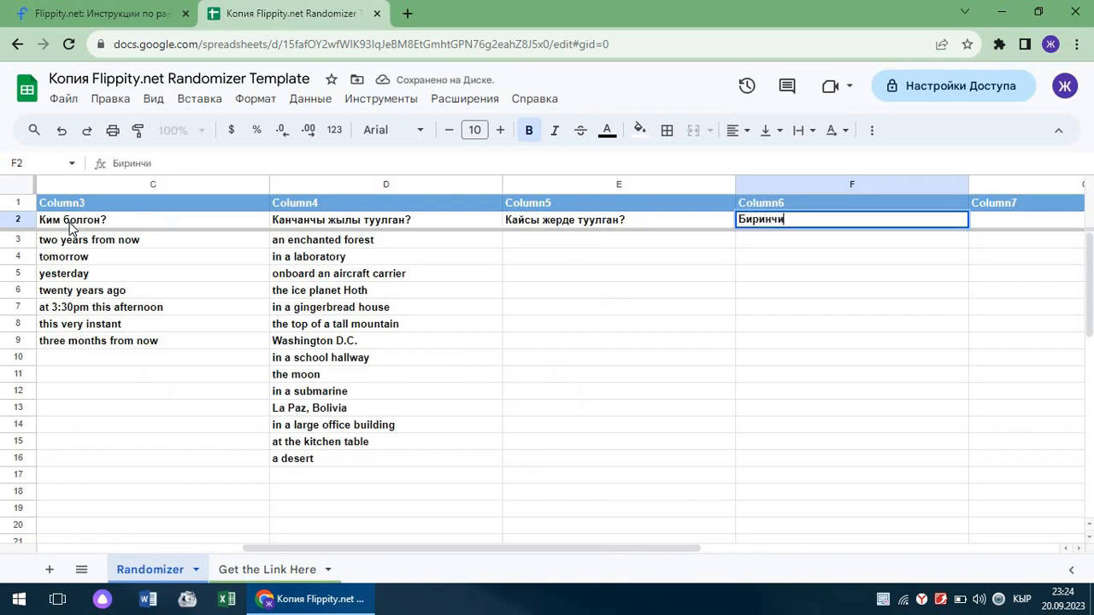
pyautogui.write(' чыгар')
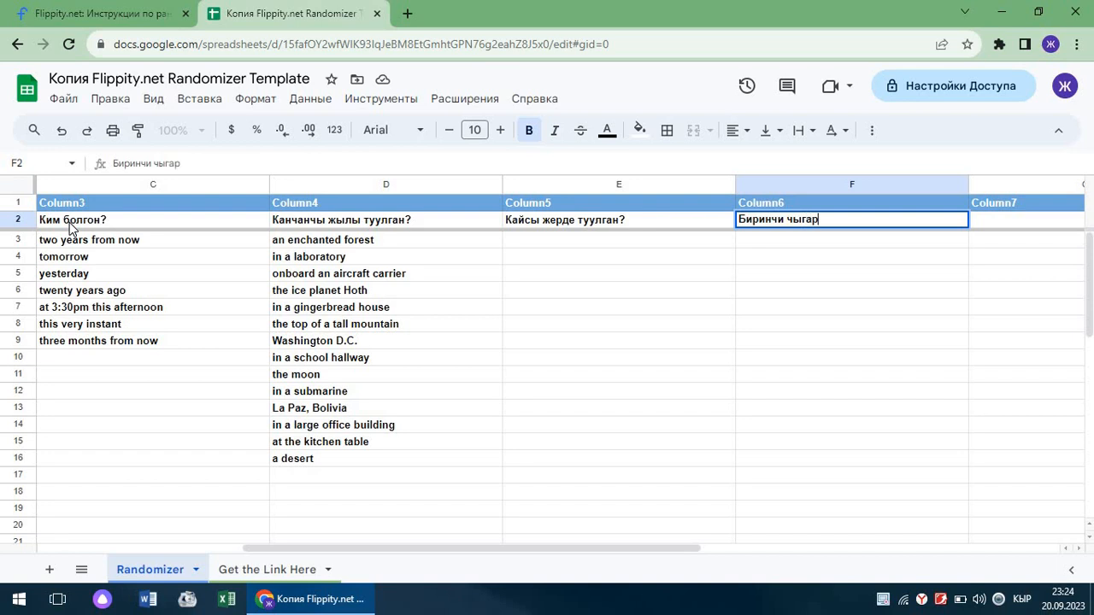
pyautogui.write('масы?')
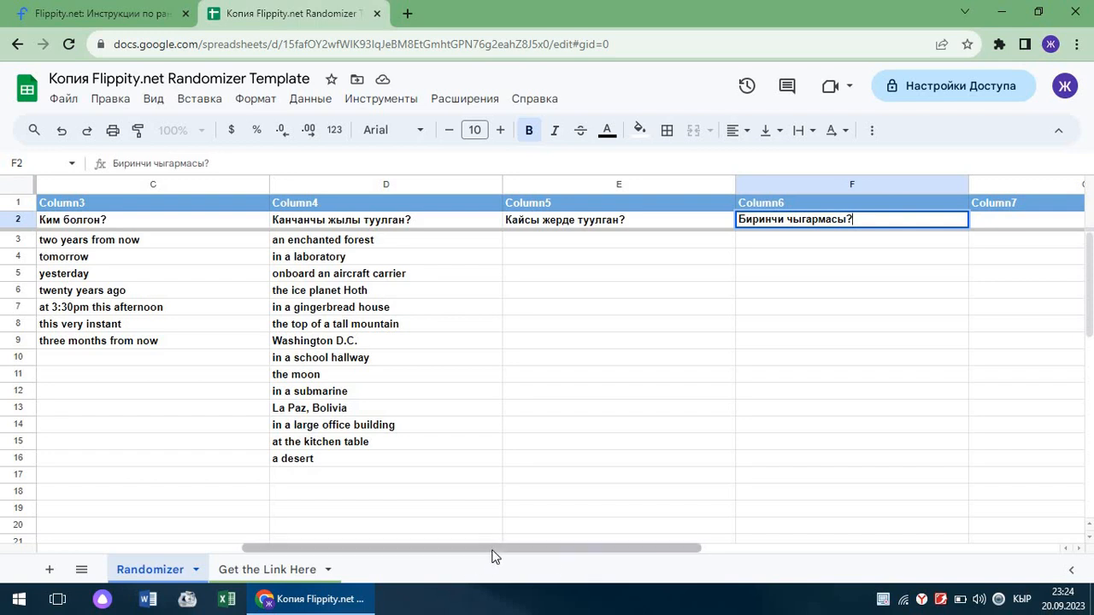
pyautogui.moveTo(491, 555); pyautogui.dragTo(302, 559)
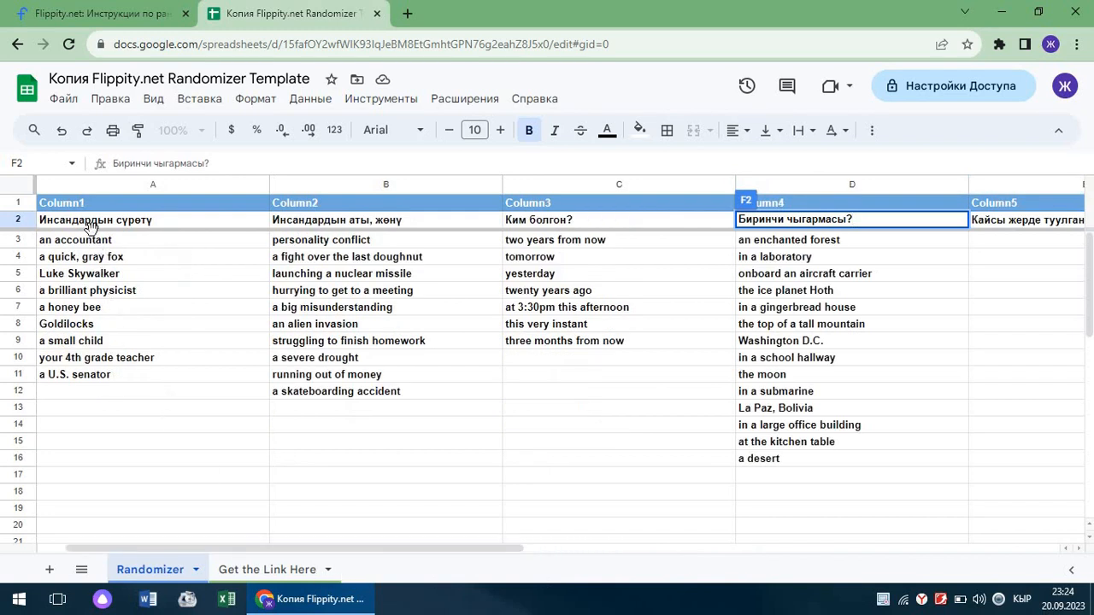
pyautogui.click(86, 244)
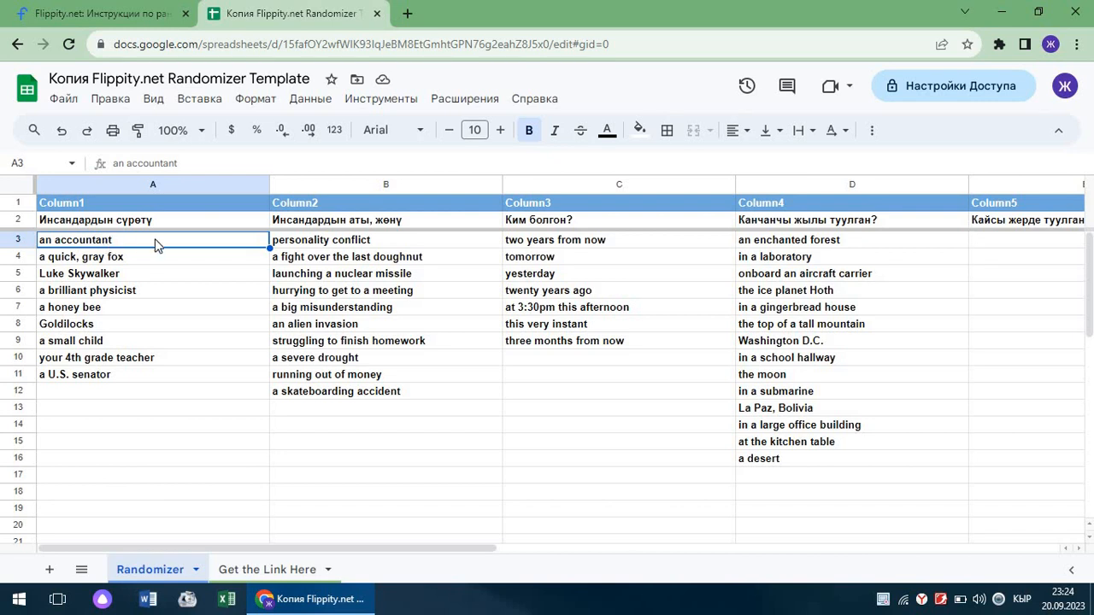
# Search Google for "ч. айтматов" in a new browser tab
pyautogui.click(406, 14)
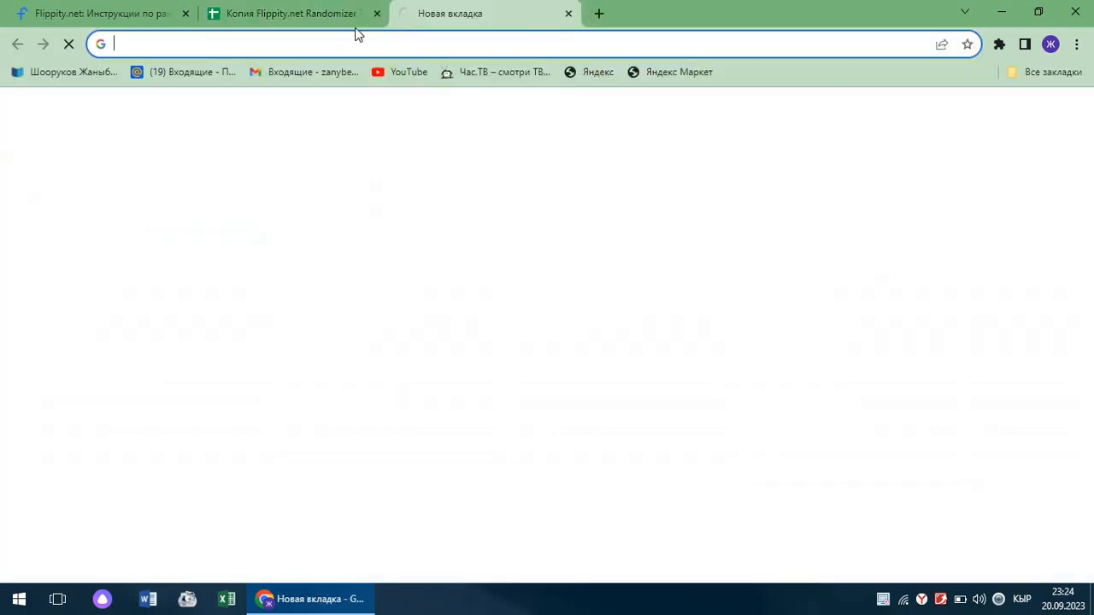
pyautogui.click(250, 45)
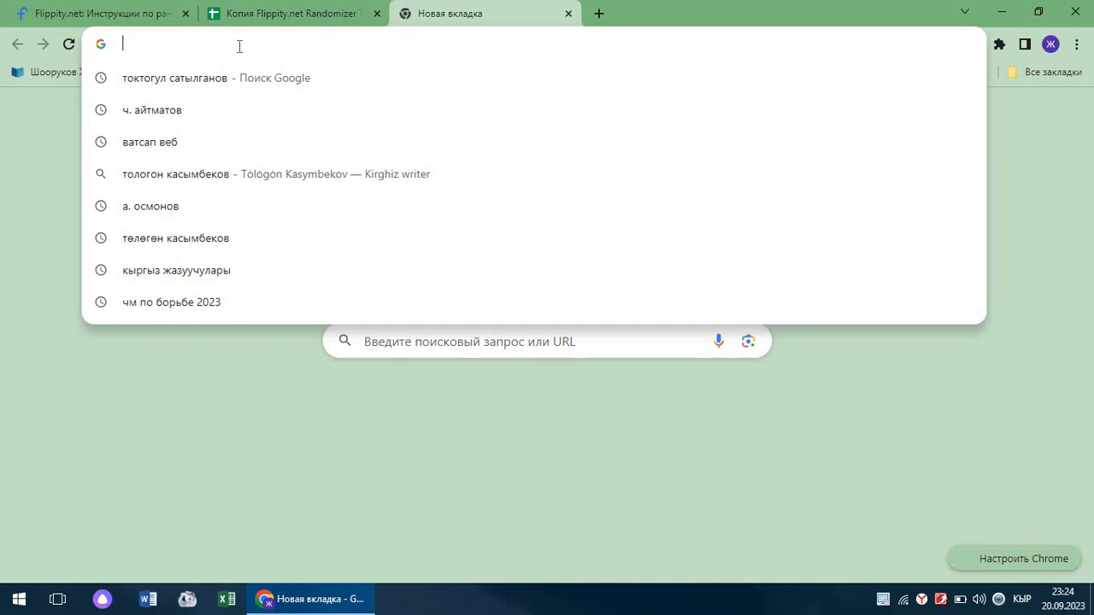
pyautogui.write('ч. айтматов')
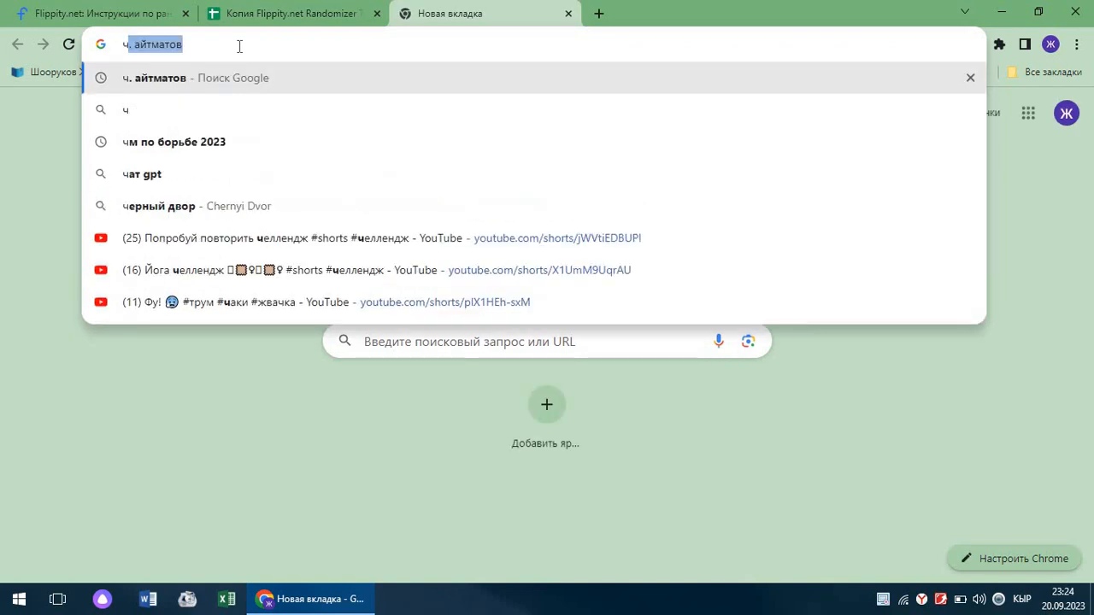
pyautogui.press('Return')
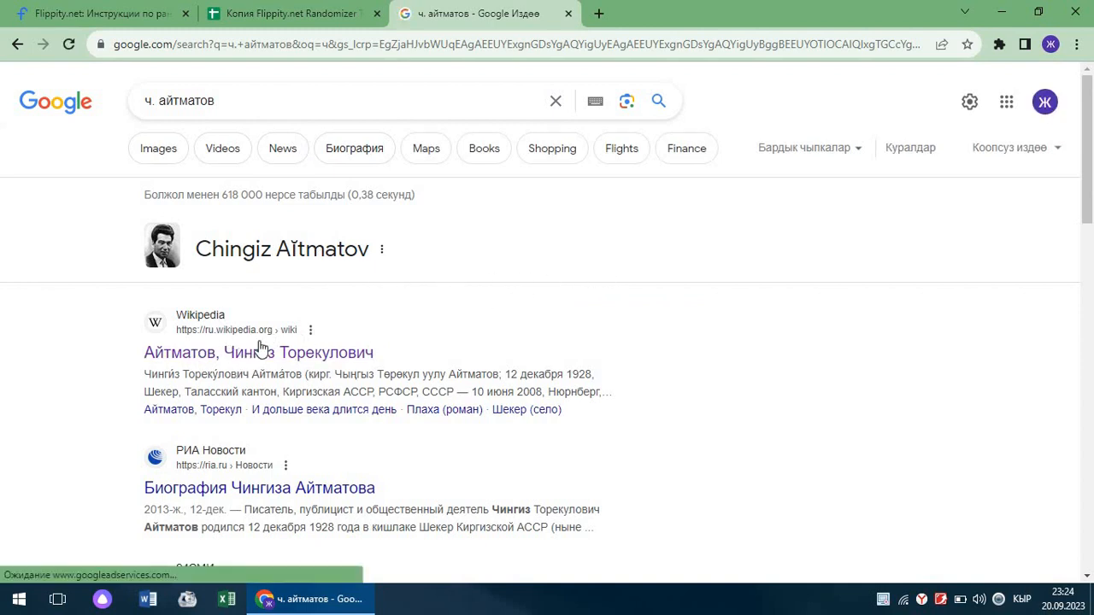
pyautogui.click(212, 357)
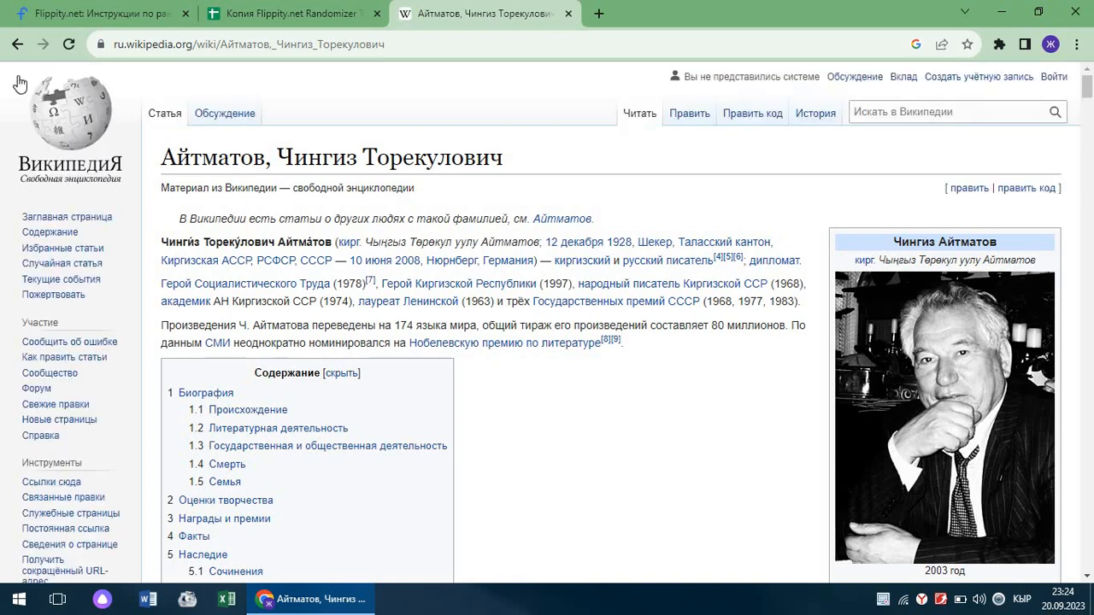
pyautogui.click(17, 45)
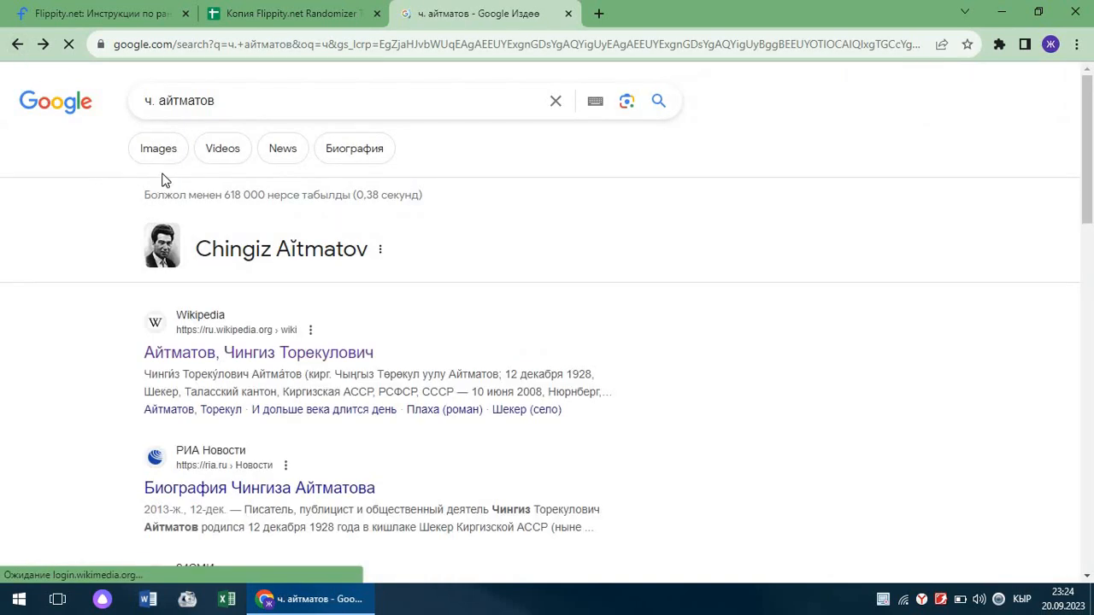
pyautogui.rightClick(846, 264)
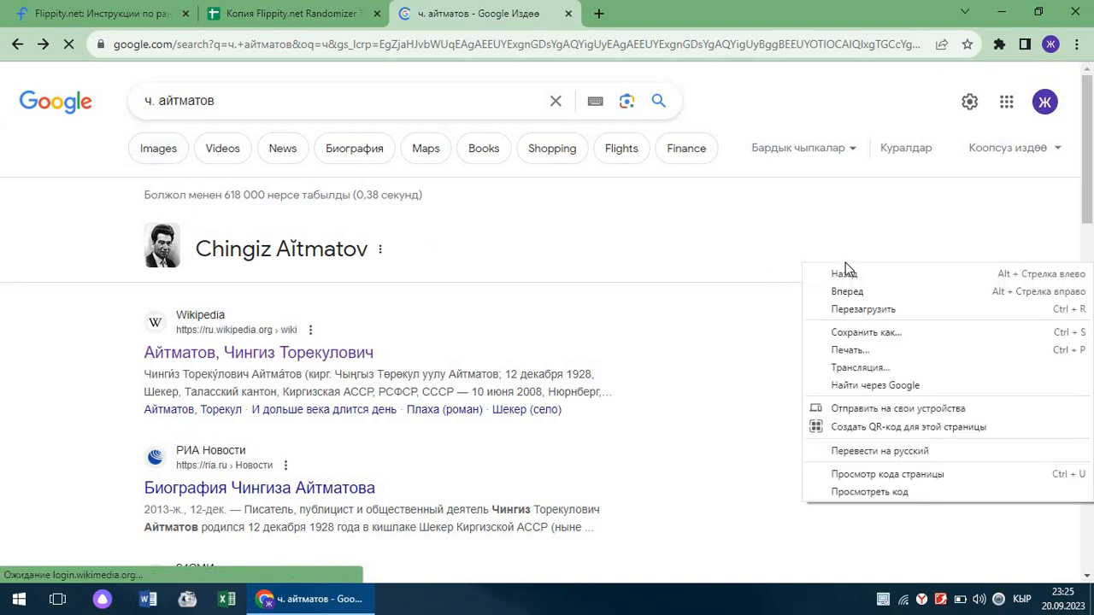
pyautogui.click(891, 453)
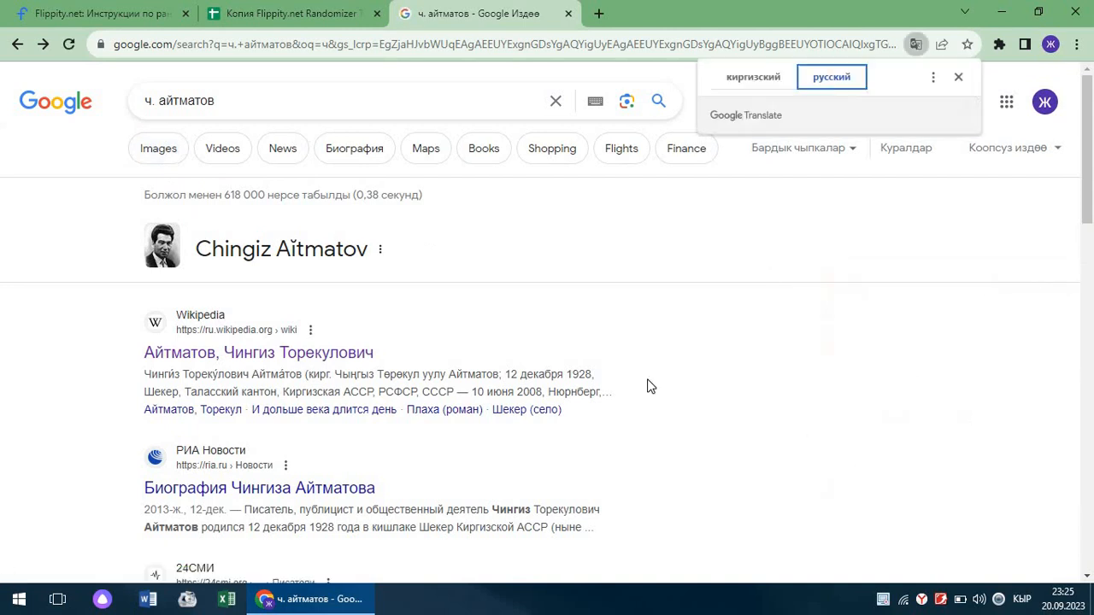
# Show the image results for "ч. айтматов" and copy the URL of the adebiportal.kz portrait
pyautogui.click(176, 154)
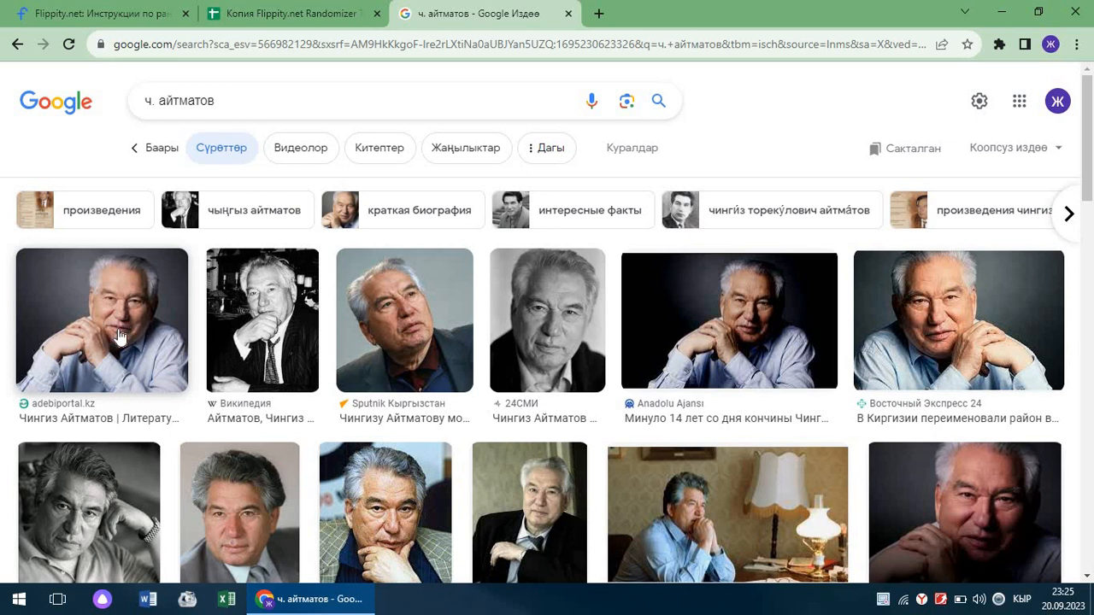
pyautogui.click(119, 336)
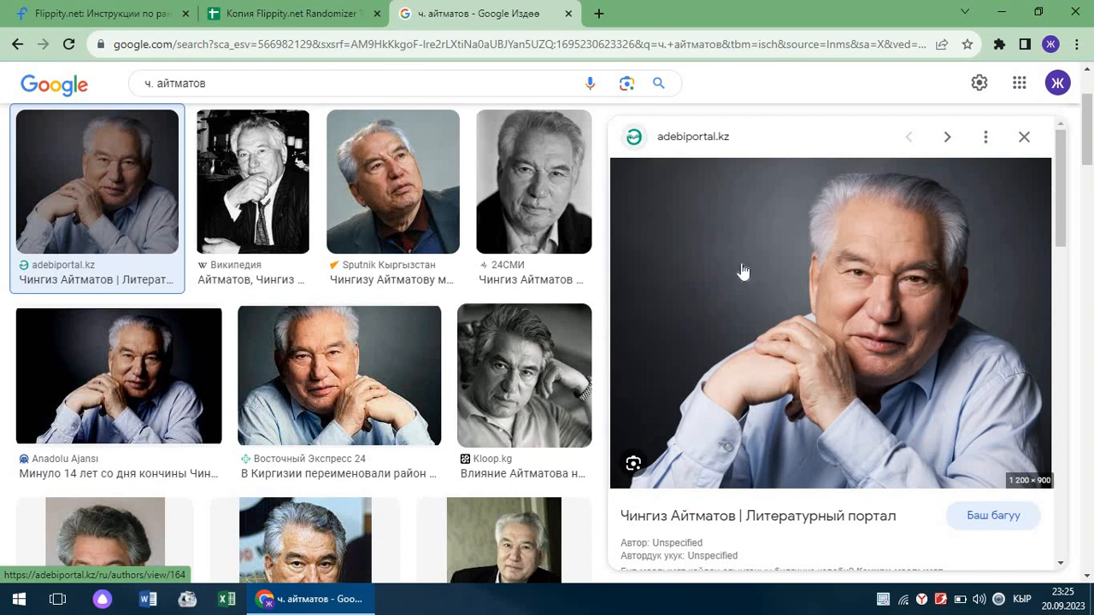
pyautogui.rightClick(722, 289)
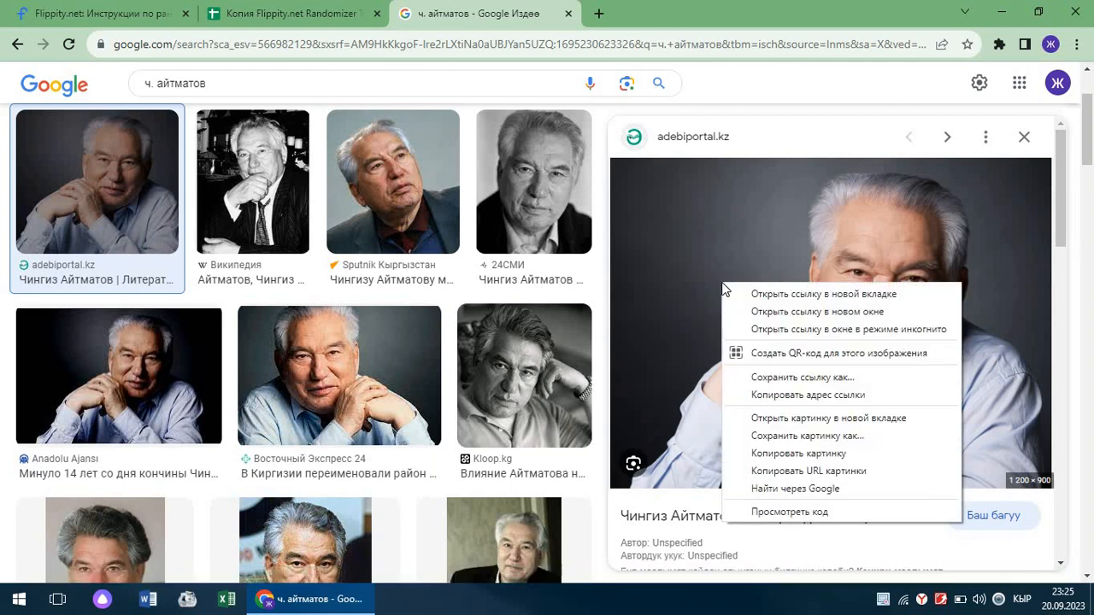
pyautogui.click(779, 472)
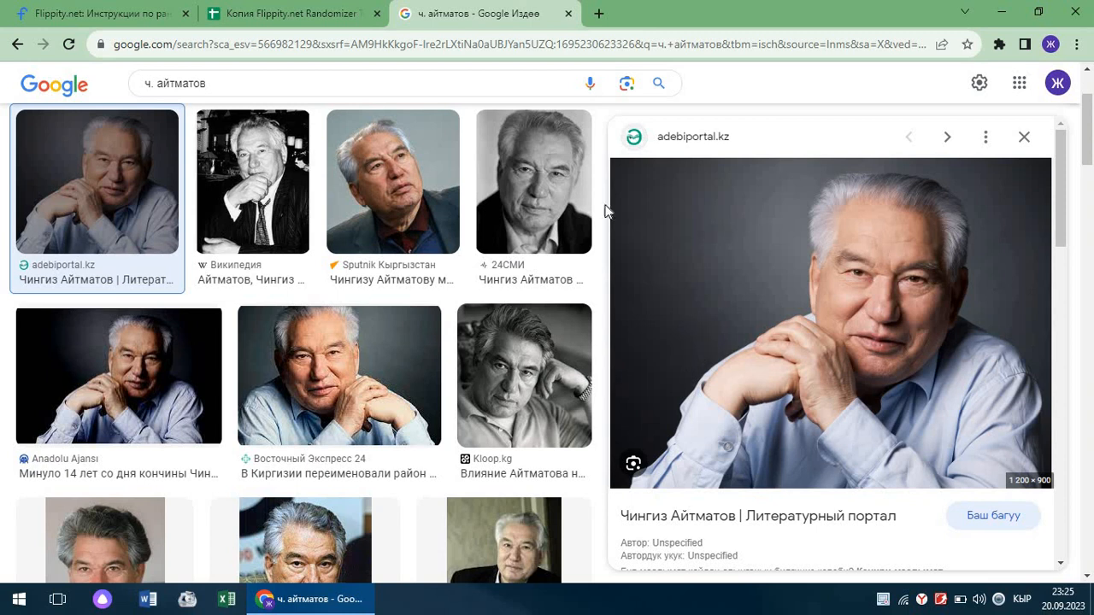
# Return to the Randomizer spreadsheet and replace the sample text in cell A3 with the copied image URL
pyautogui.click(276, 15)
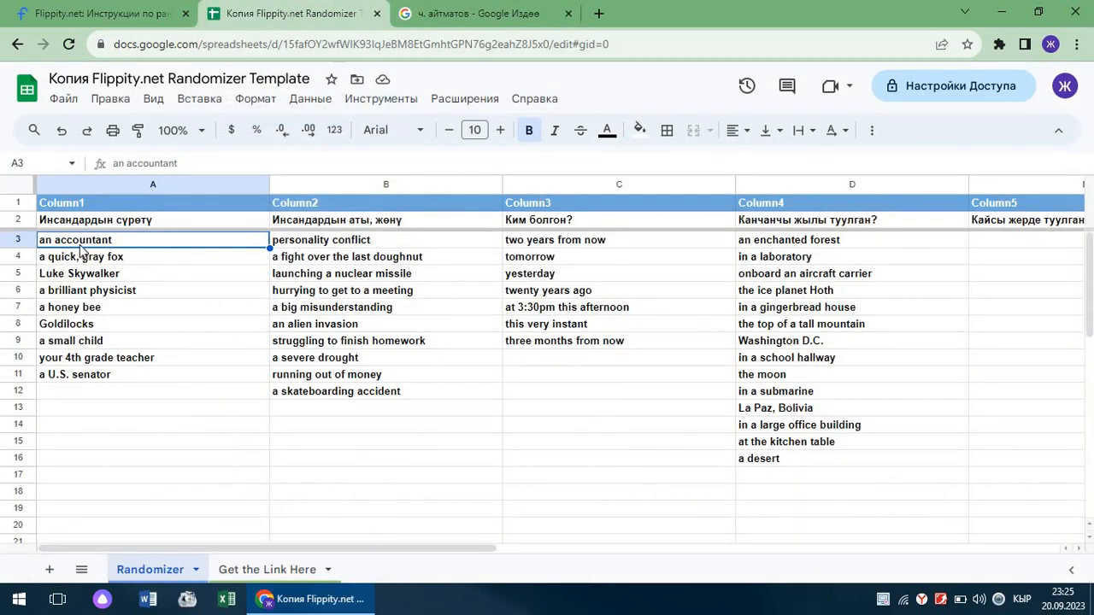
pyautogui.press('Delete')
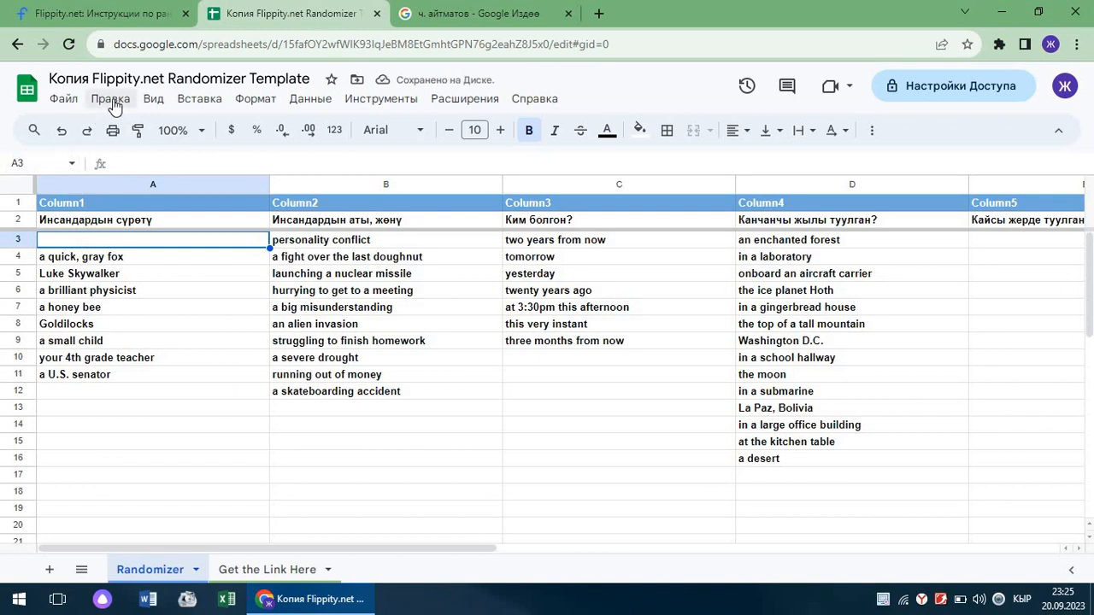
pyautogui.click(113, 101)
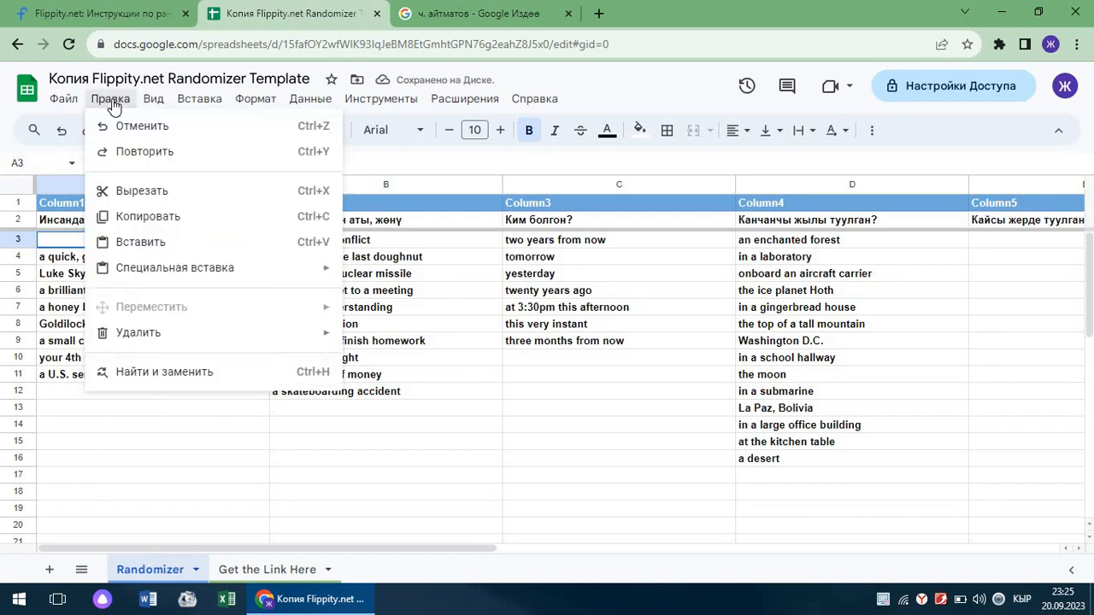
pyautogui.click(141, 246)
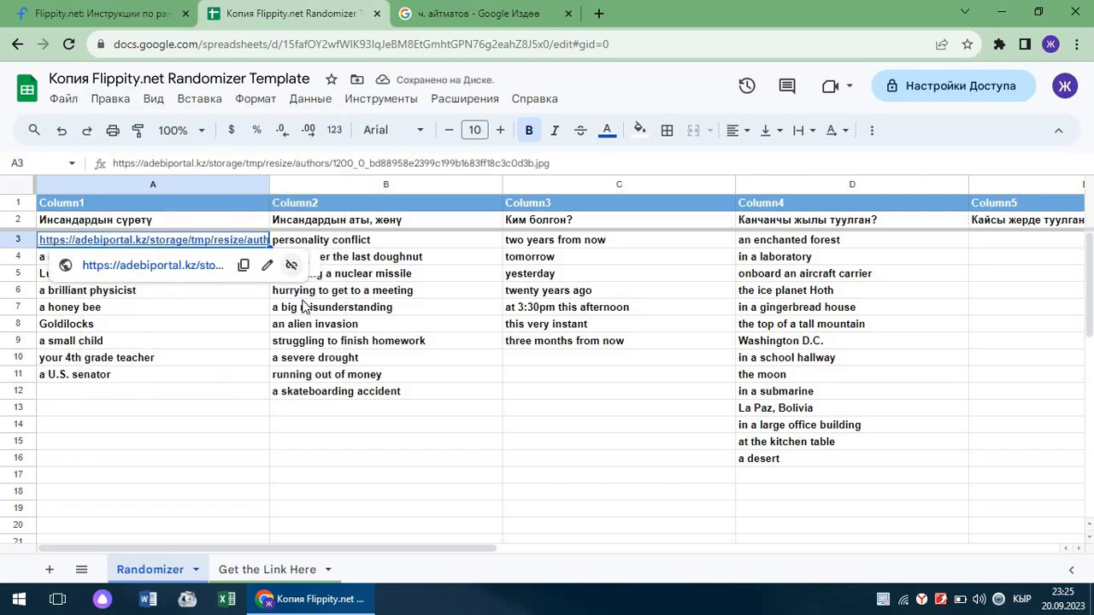
# Replace the sample text in cell B3 with "Чыңгыз Айтматов" and in cell C3 with "Жазуучу"
pyautogui.click(365, 245)
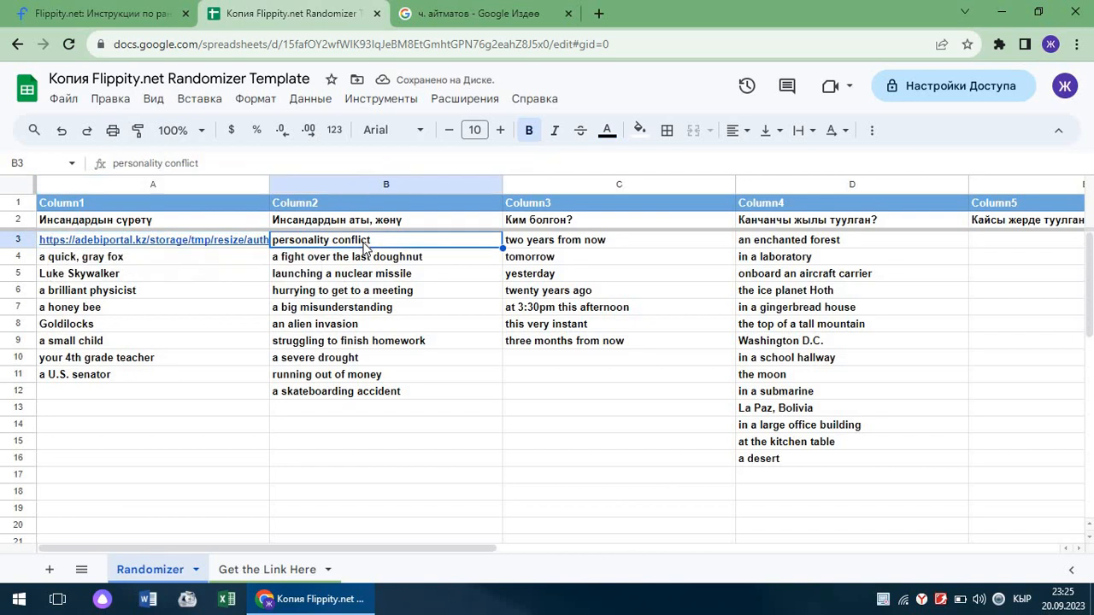
pyautogui.write('Ч')
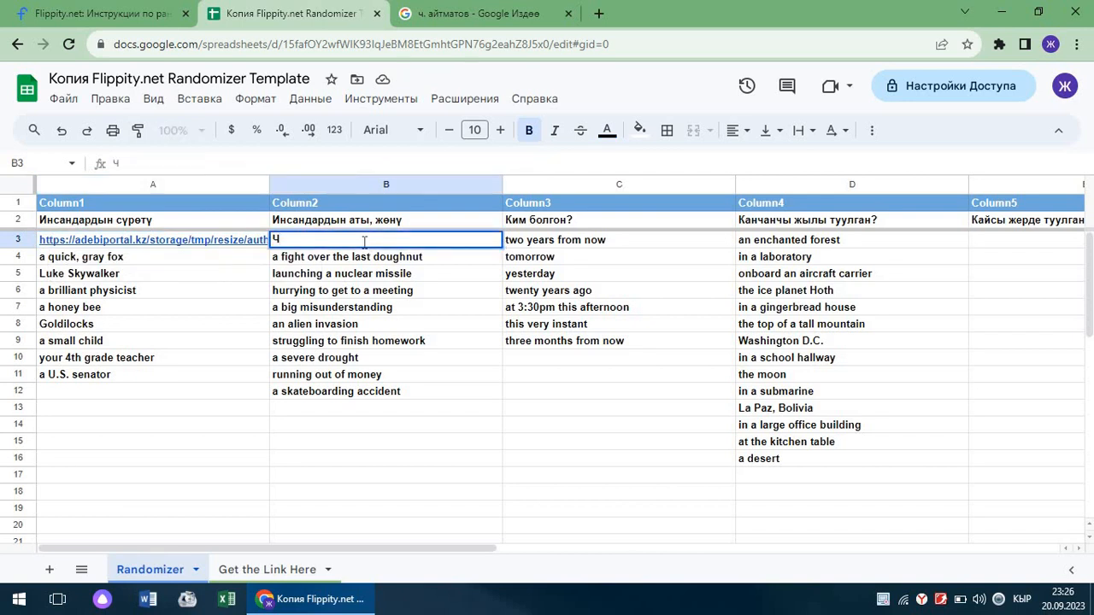
pyautogui.write('ыңгыз Айтматов')
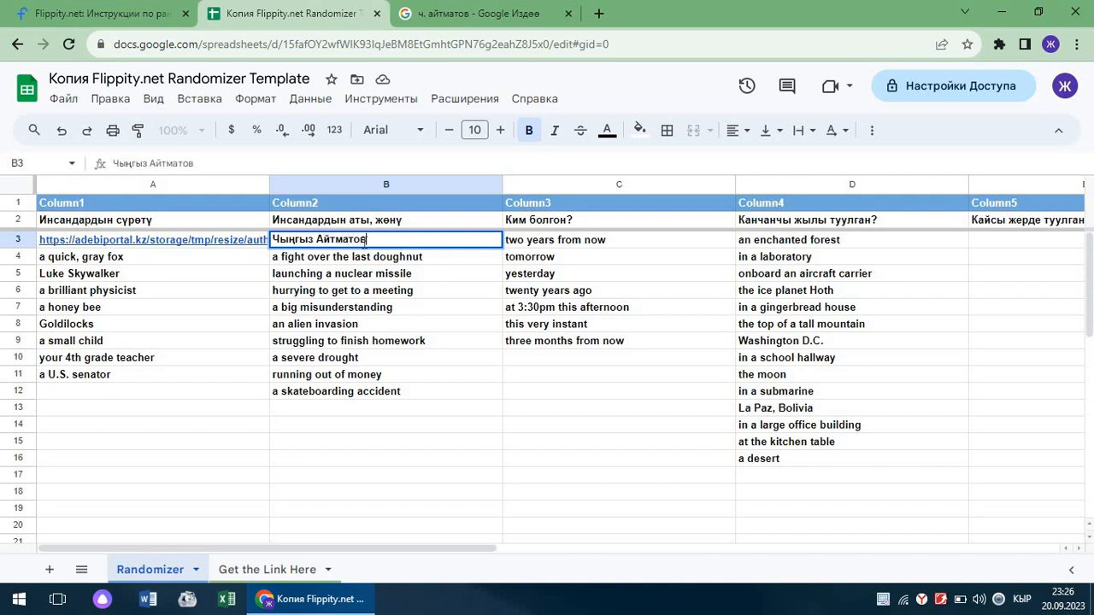
pyautogui.press('Tab')
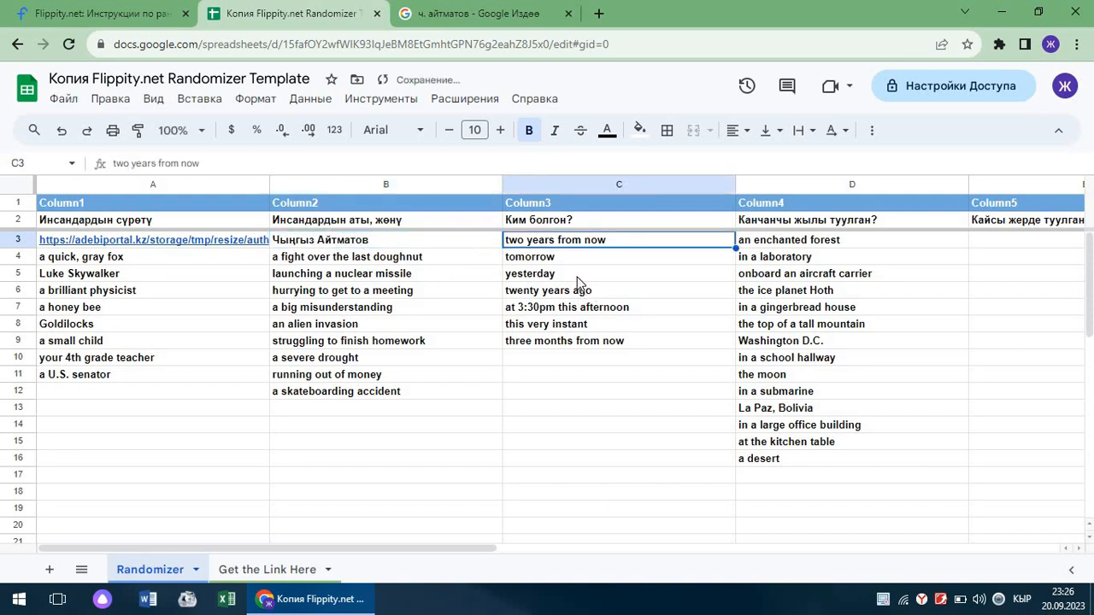
pyautogui.write('Жазуучу')
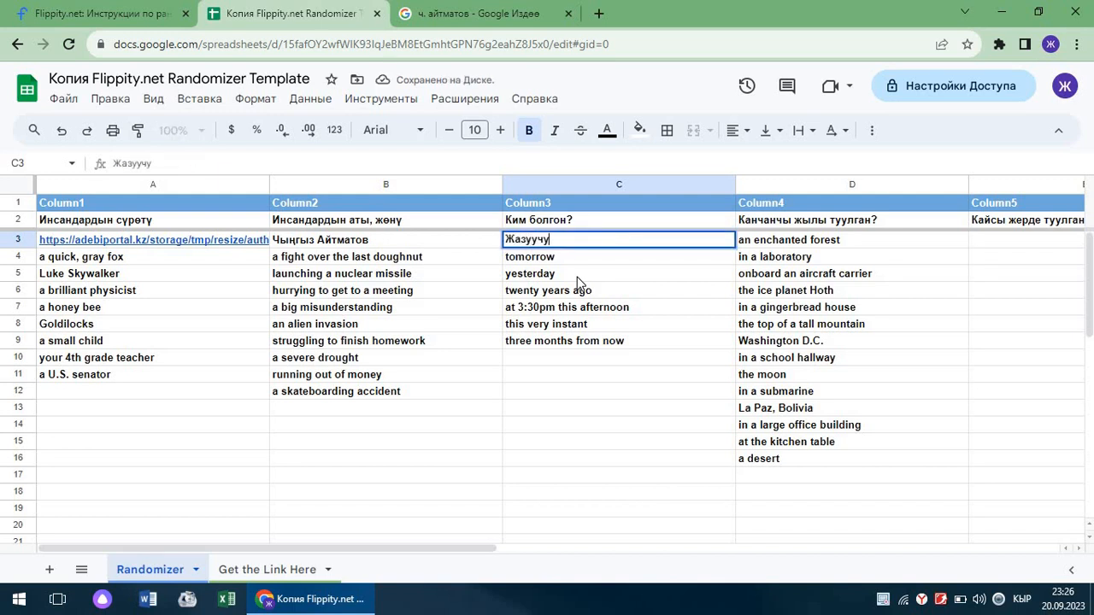
pyautogui.press('Tab')
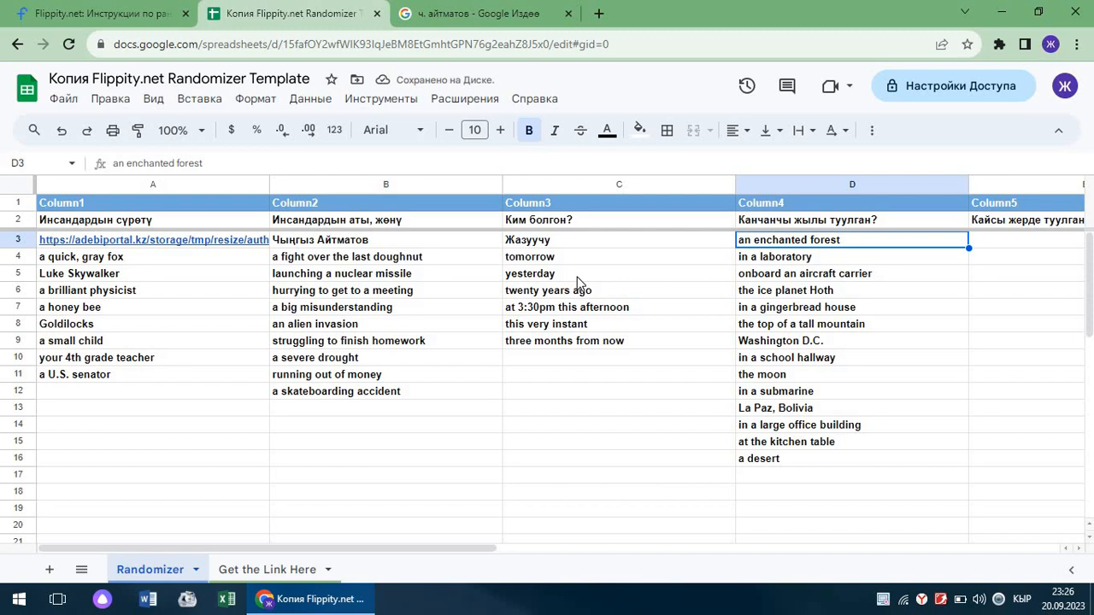
# Replace the sample text in cell D3 with "1928-жылы"
pyautogui.write('19')
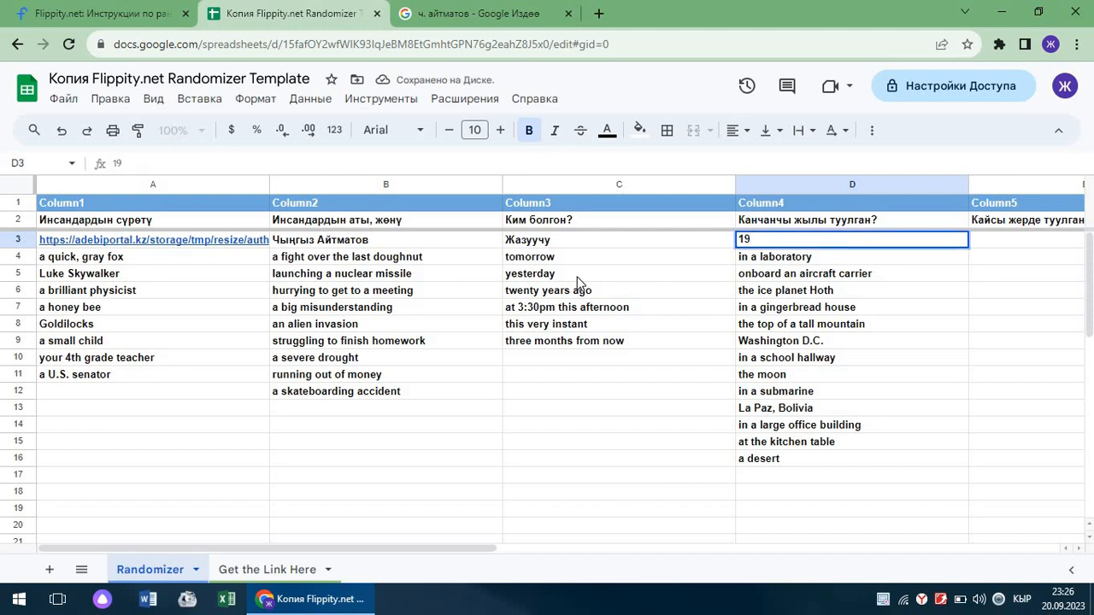
pyautogui.write('28-жылы')
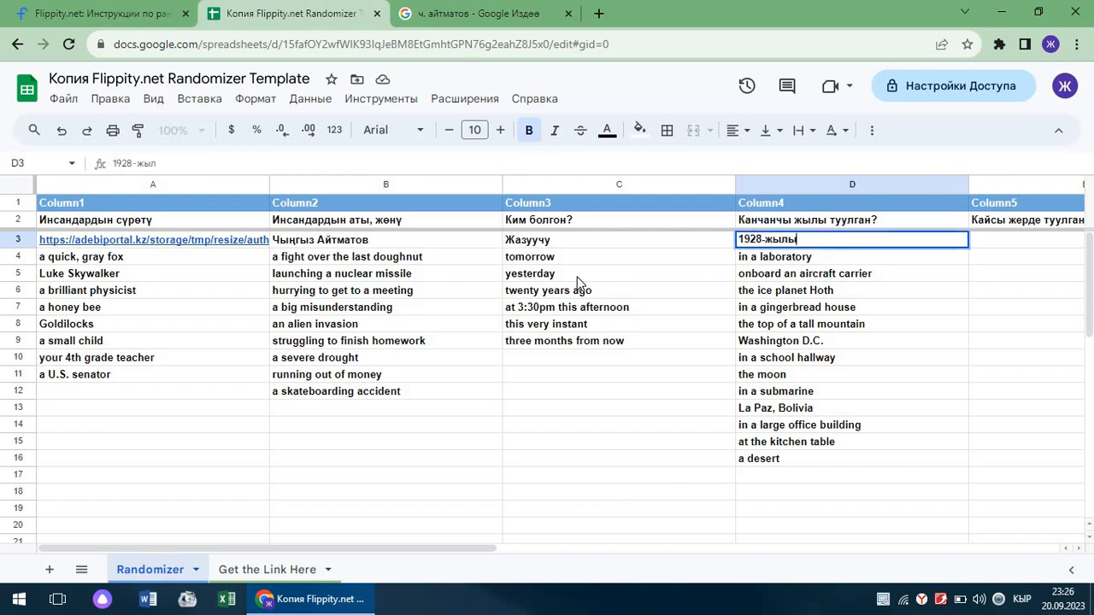
pyautogui.press('Tab')
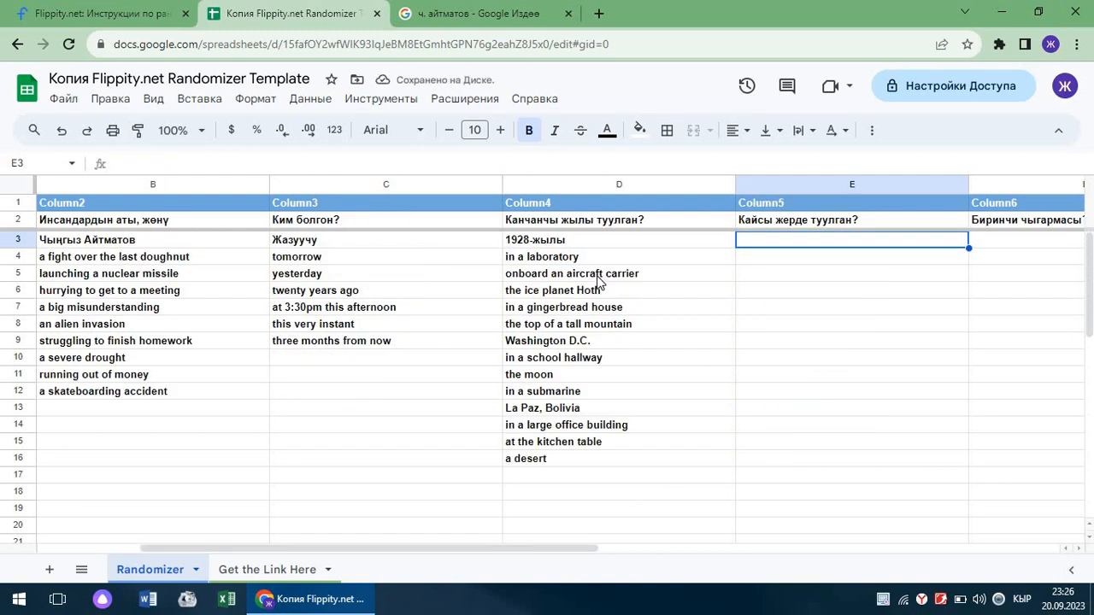
# Enter "Талас облусу, Шекер айылы" in cell E3 and "Ак жаан" in cell F3
pyautogui.write('Талас')
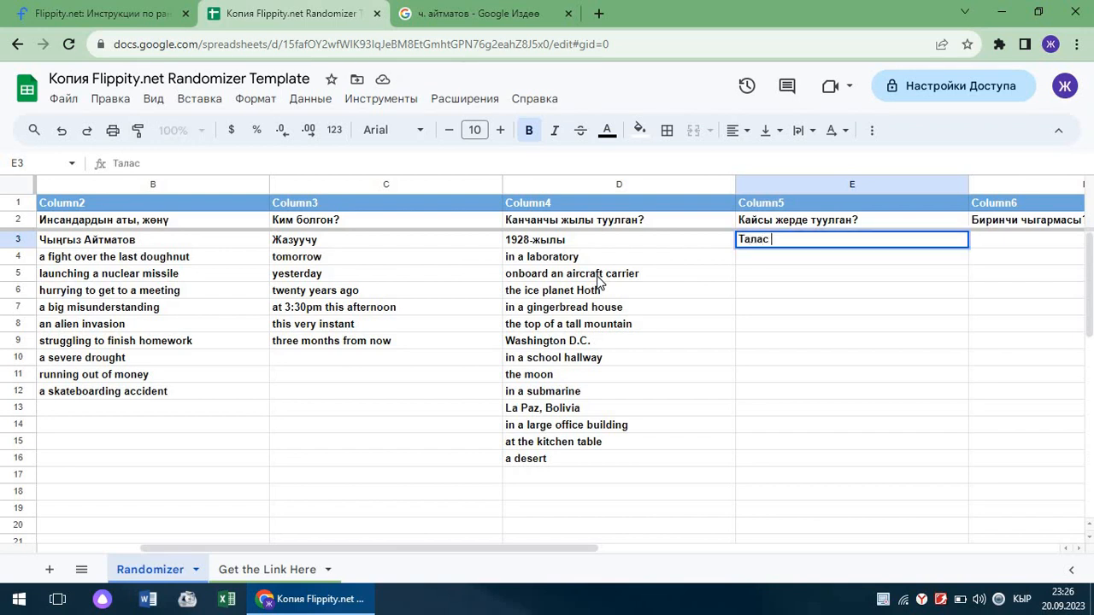
pyautogui.write(' облусу, Ш')
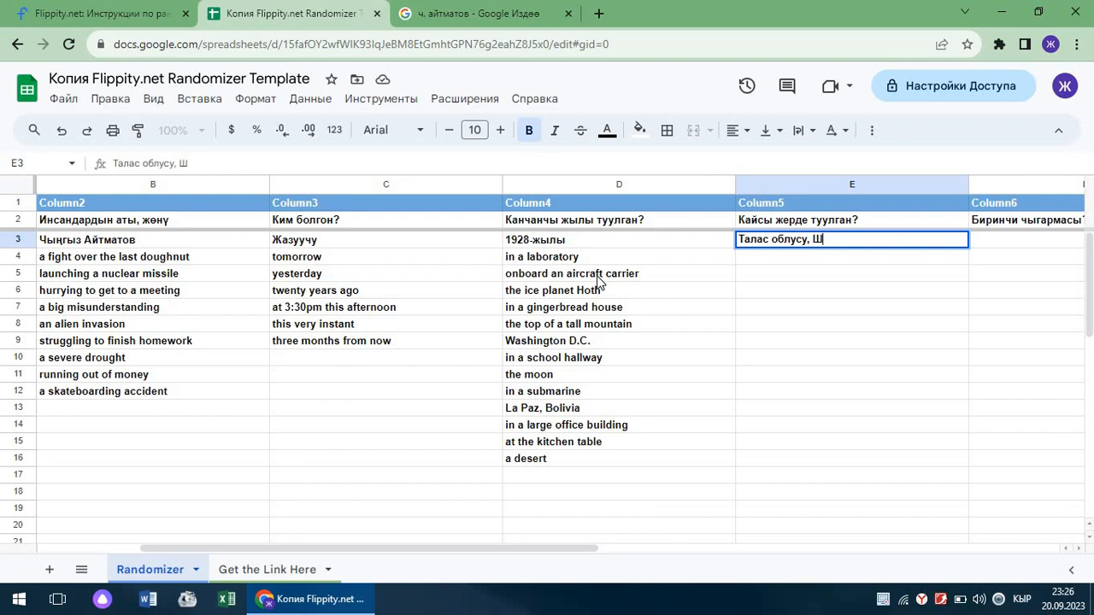
pyautogui.write('екер айыл')
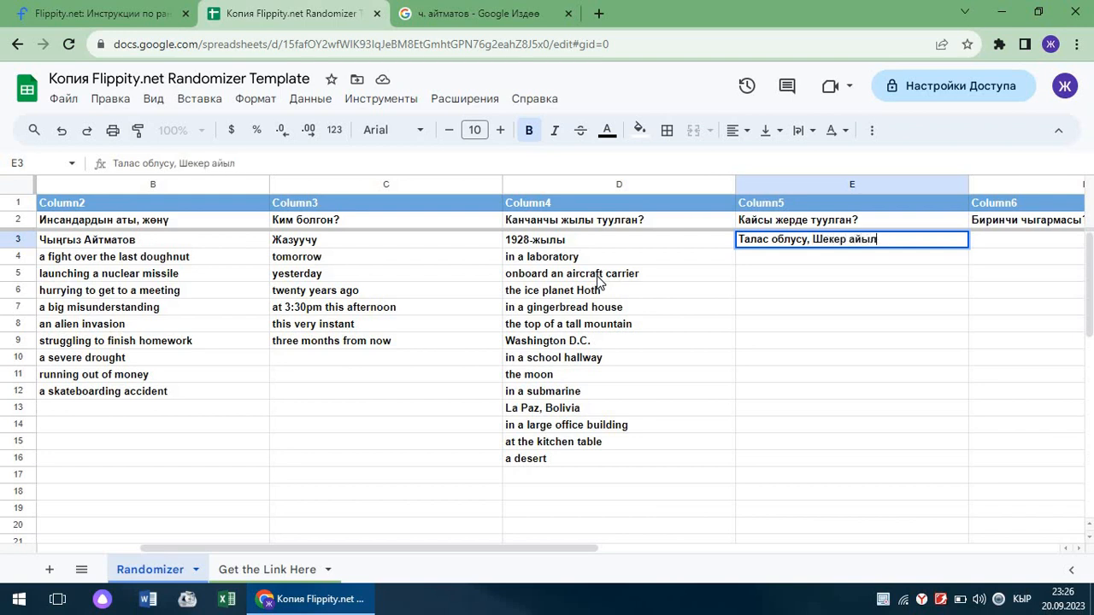
pyautogui.write('ы')
pyautogui.press('Tab')
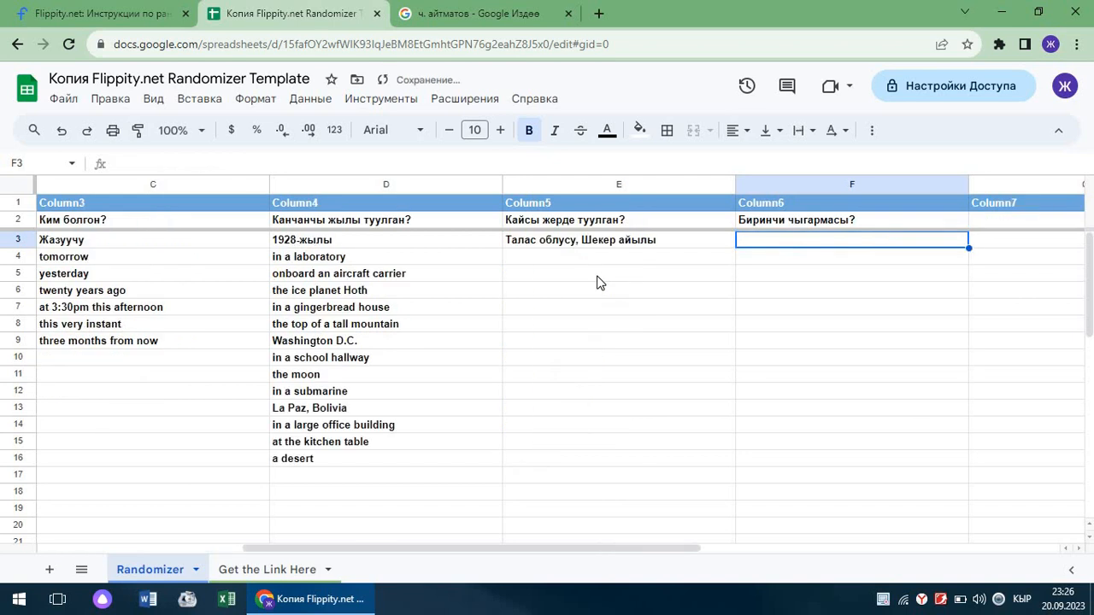
pyautogui.write('Ак жаан')
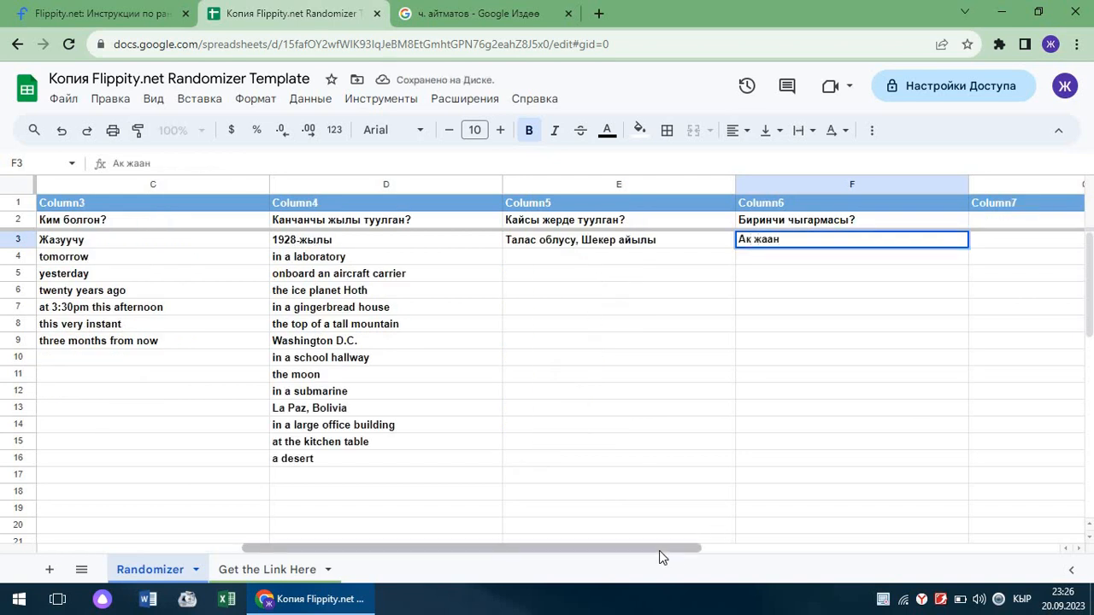
# Switch to the Google search page and search for images of "а. осмонов"
pyautogui.moveTo(659, 550); pyautogui.dragTo(196, 459)
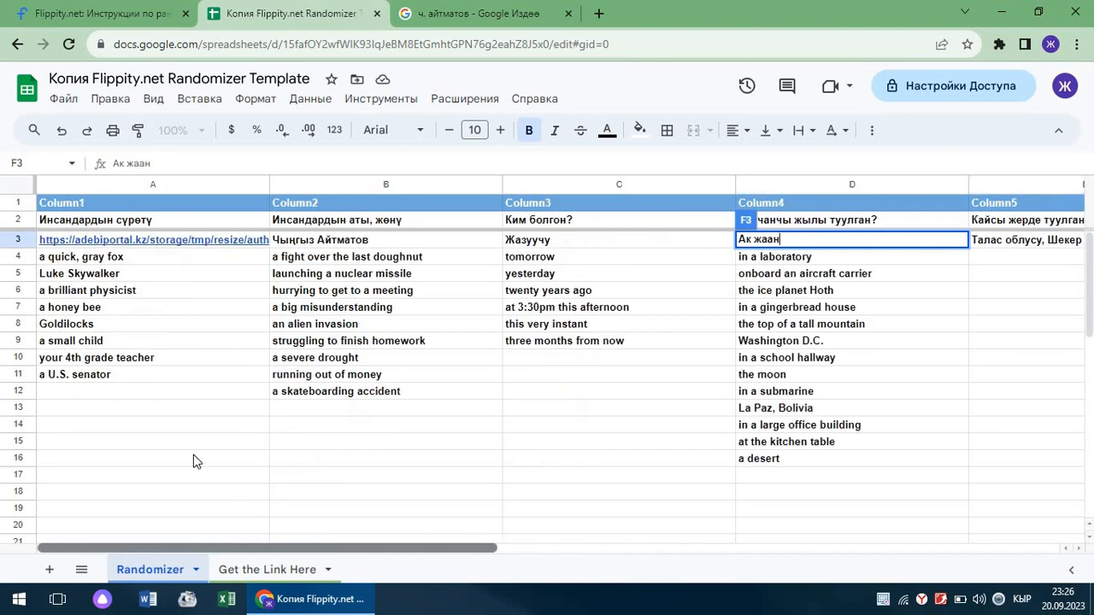
pyautogui.click(75, 259)
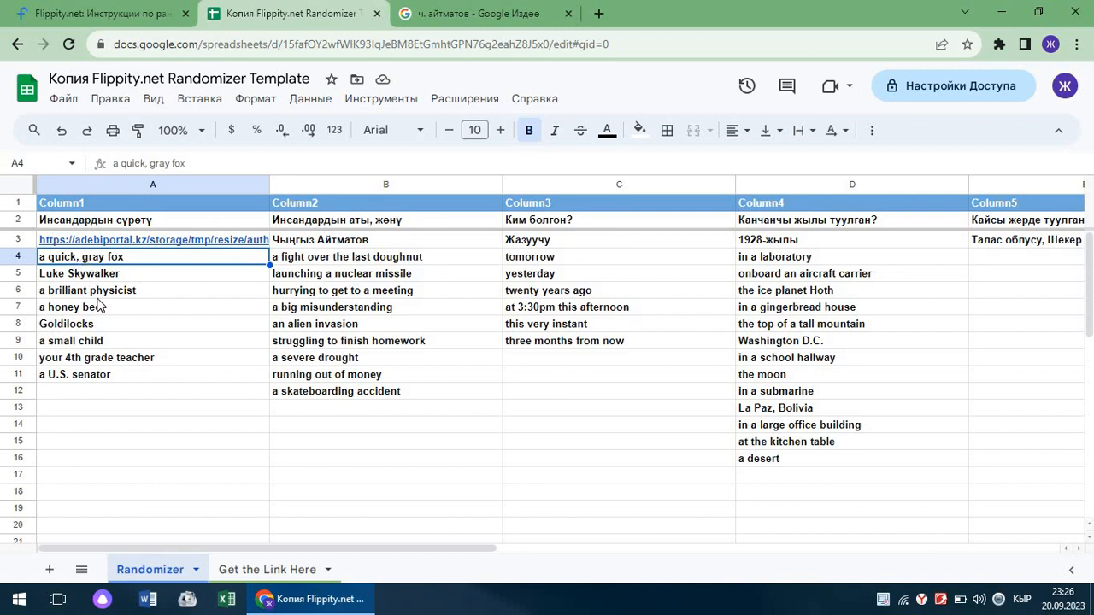
pyautogui.click(460, 23)
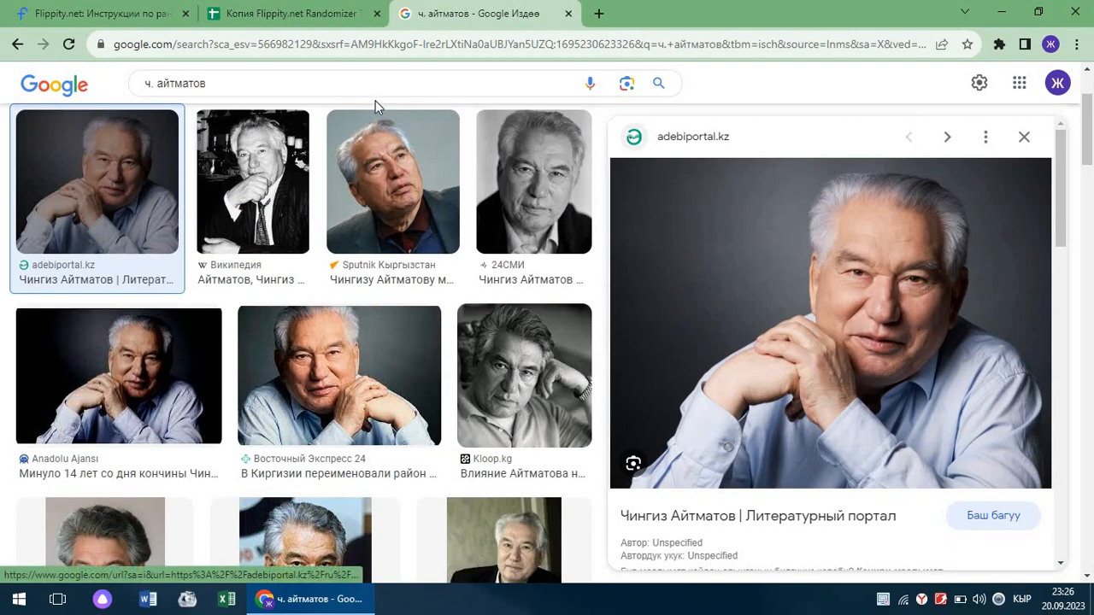
pyautogui.click(253, 51)
pyautogui.write('А')
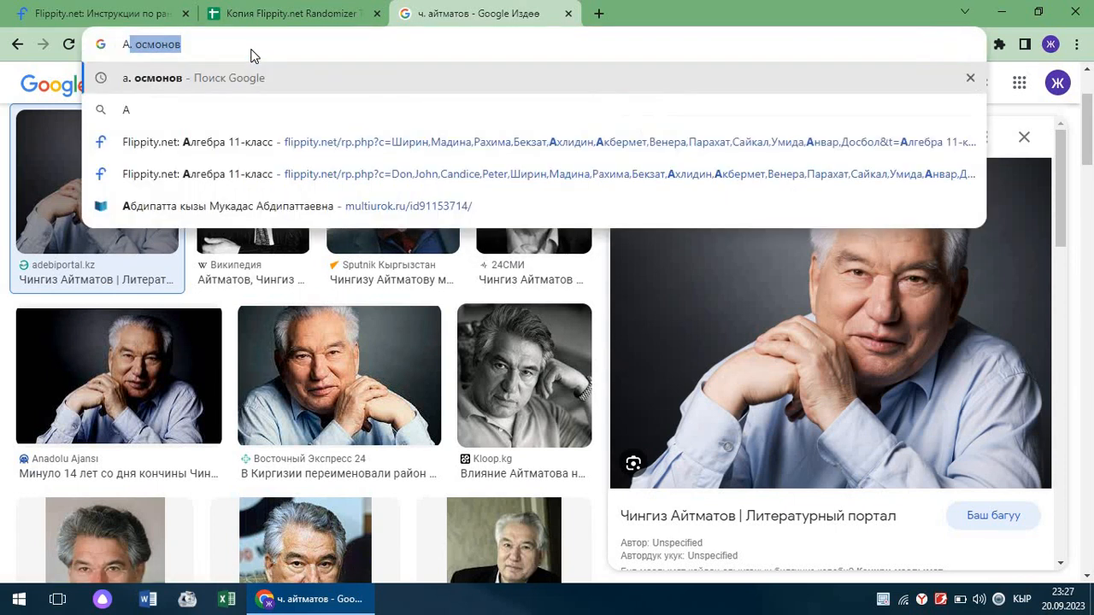
pyautogui.press('Return')
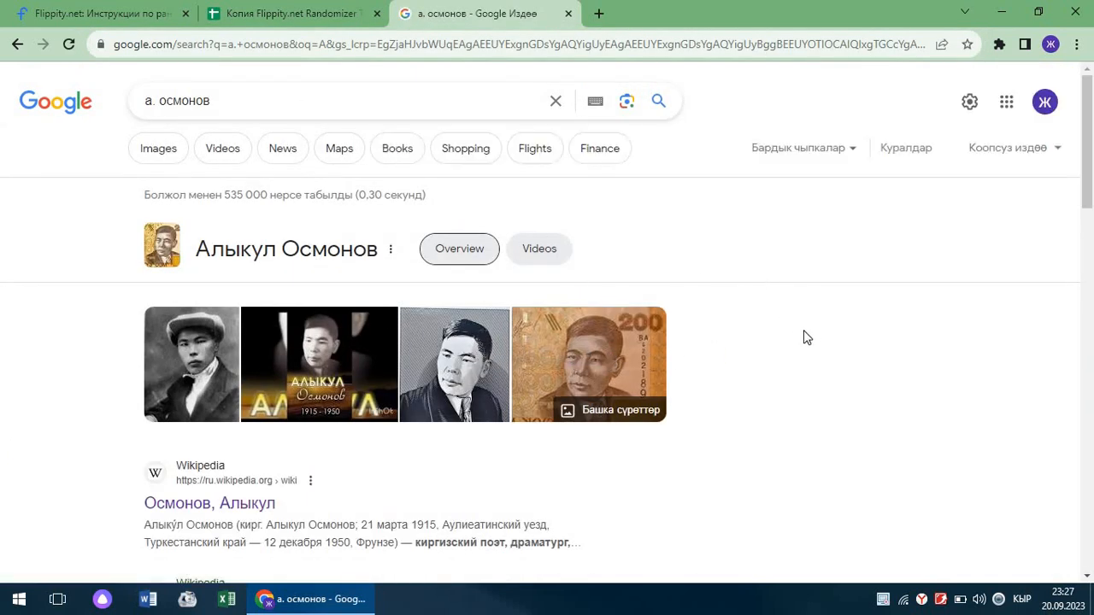
pyautogui.rightClick(937, 302)
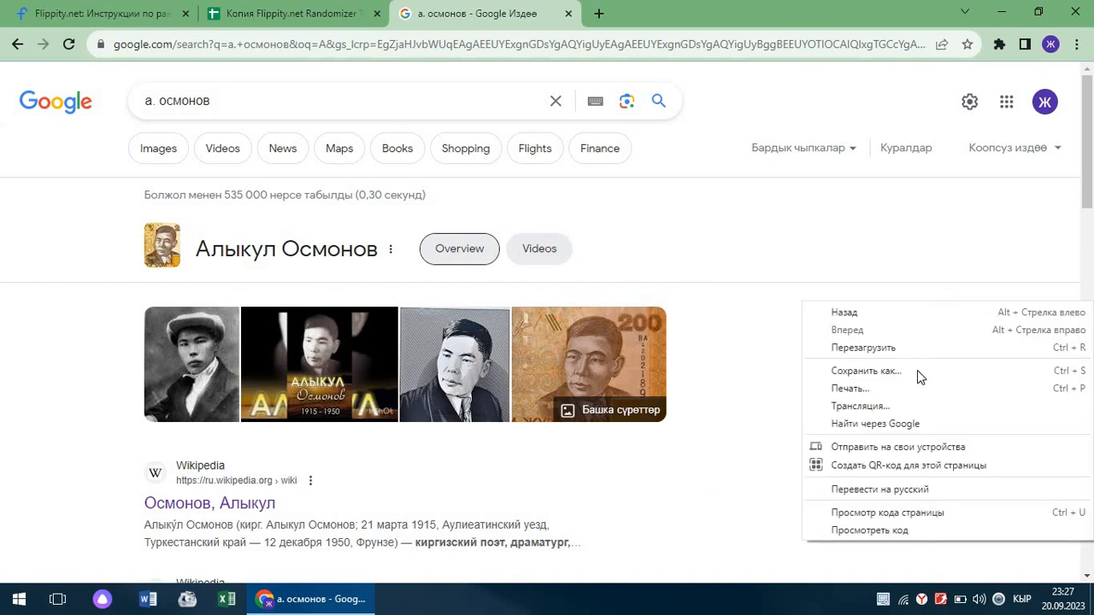
pyautogui.click(889, 494)
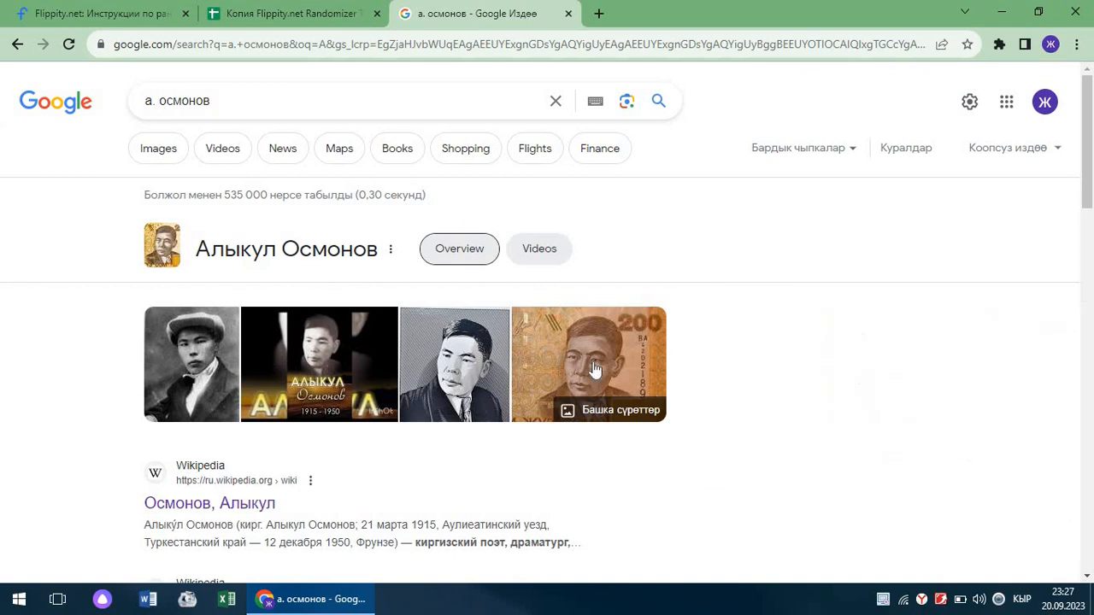
pyautogui.click(174, 156)
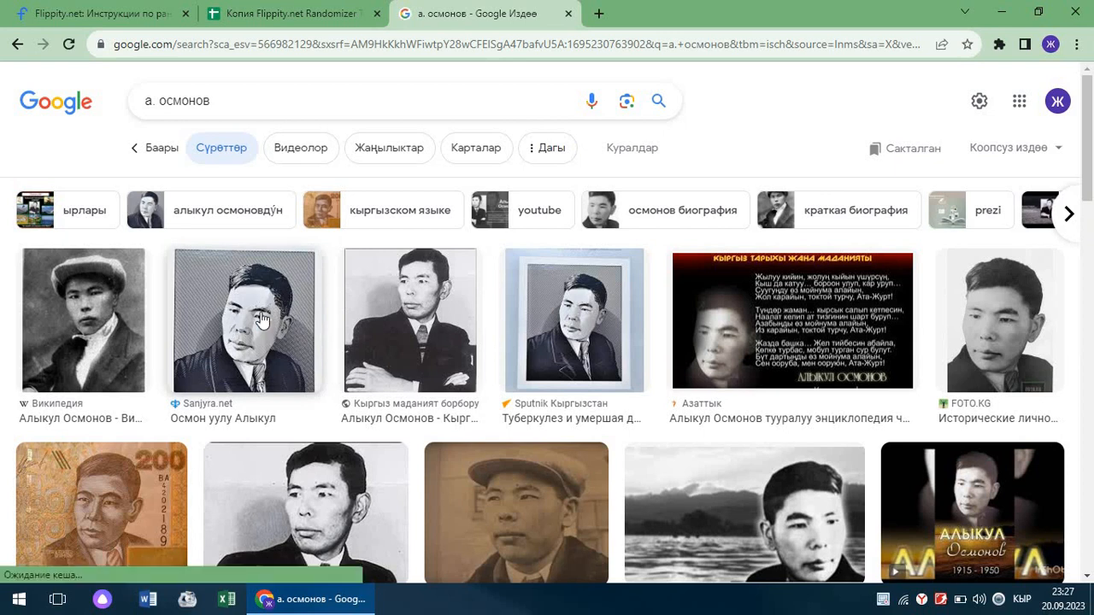
# Open the Sanjyra.net portrait of Алыкул Осмонов in the image results and copy its image URL
pyautogui.click(262, 319)
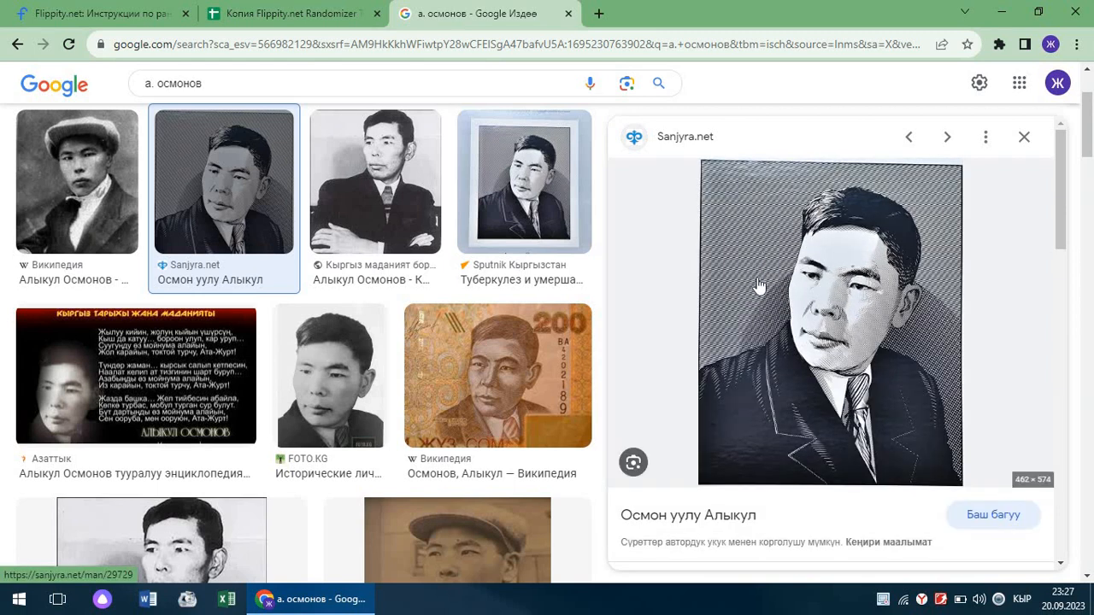
pyautogui.rightClick(757, 278)
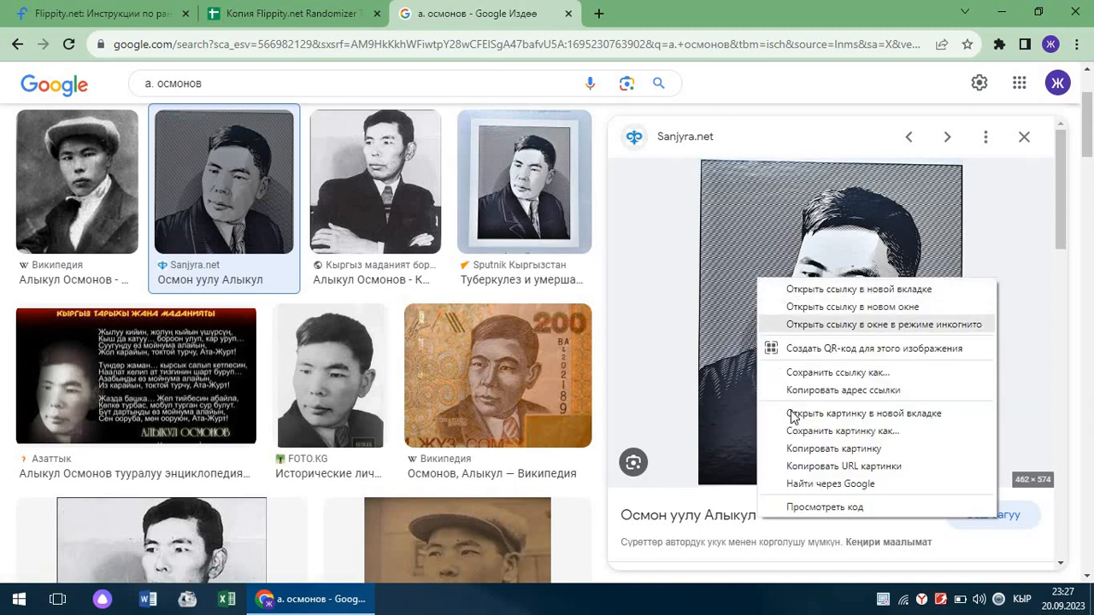
pyautogui.click(836, 470)
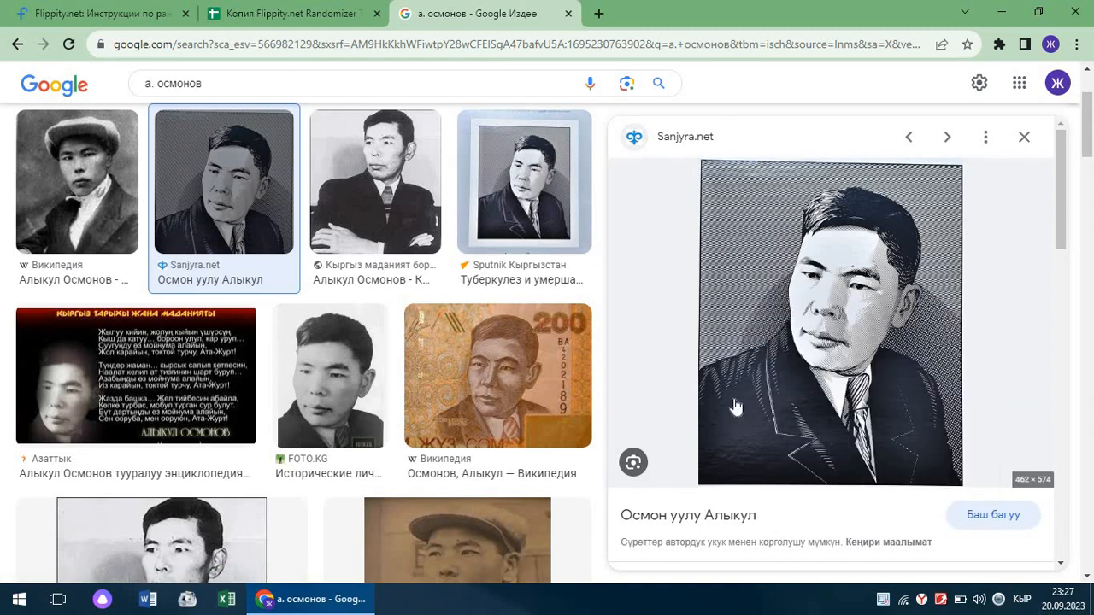
# Return to the Randomizer spreadsheet and replace the sample text in cell A4 with the copied portrait URL
pyautogui.click(273, 26)
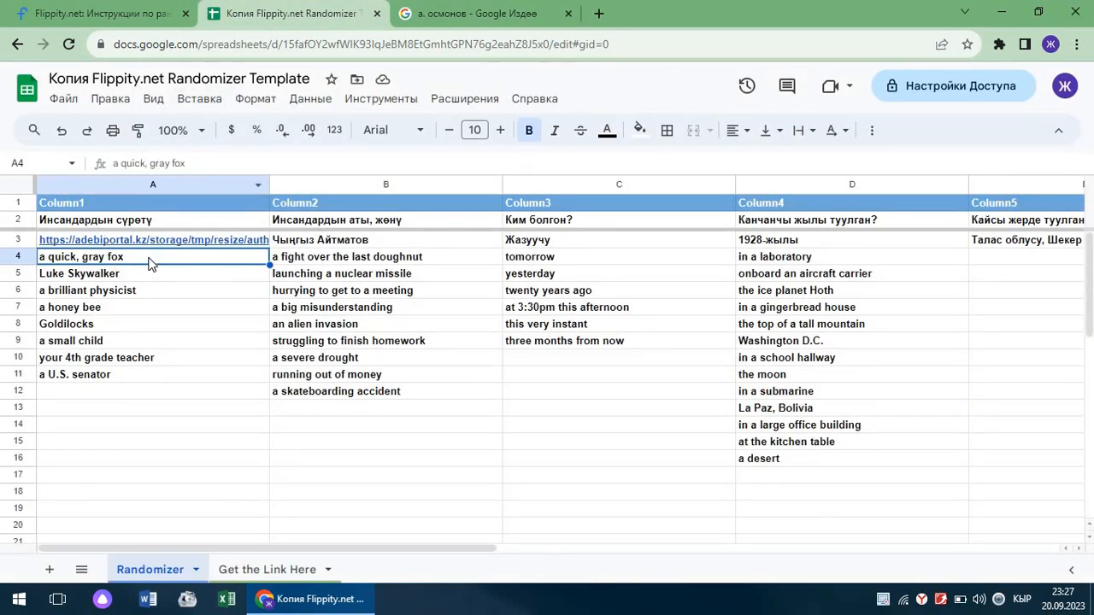
pyautogui.press('Delete')
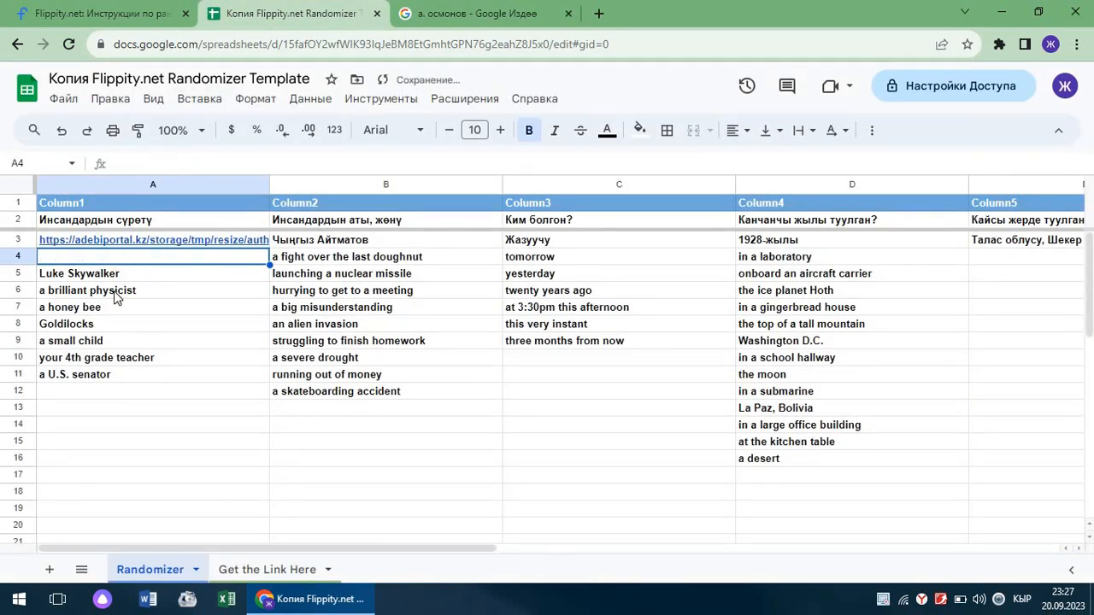
pyautogui.click(111, 100)
pyautogui.click(141, 244)
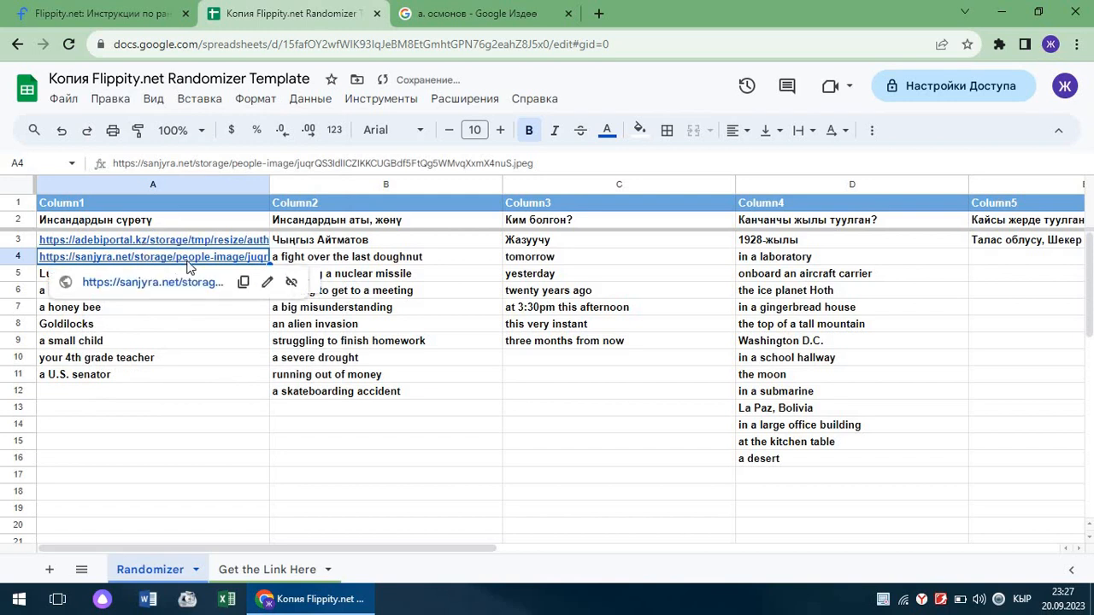
# Replace the sample text in cell B4 with "Алыкул Осмонов" and in cell C4 with "Акын"
pyautogui.click(324, 262)
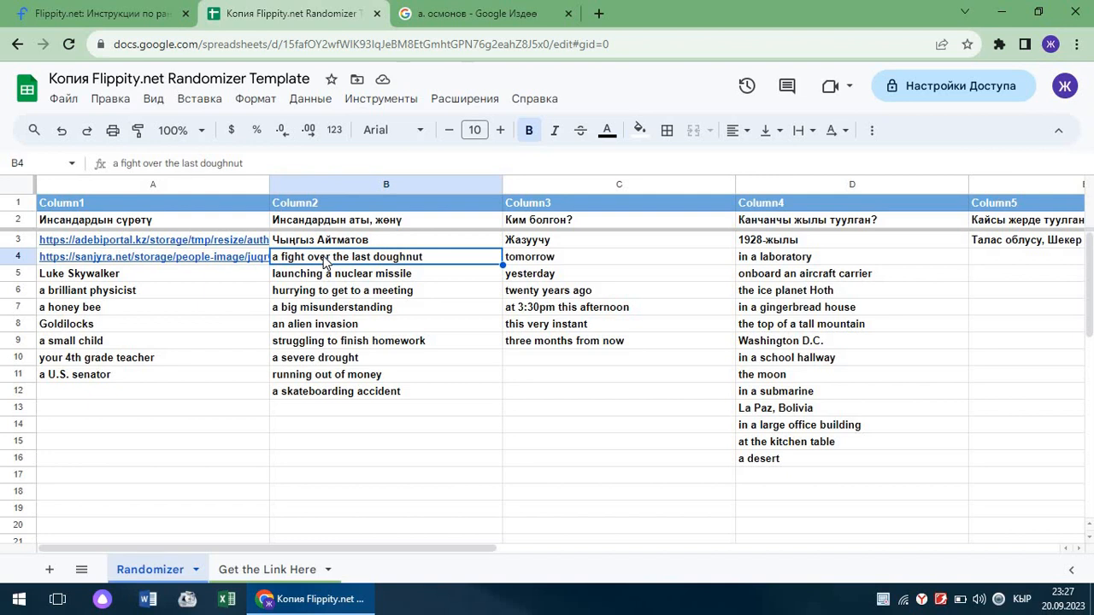
pyautogui.write('Aлык')
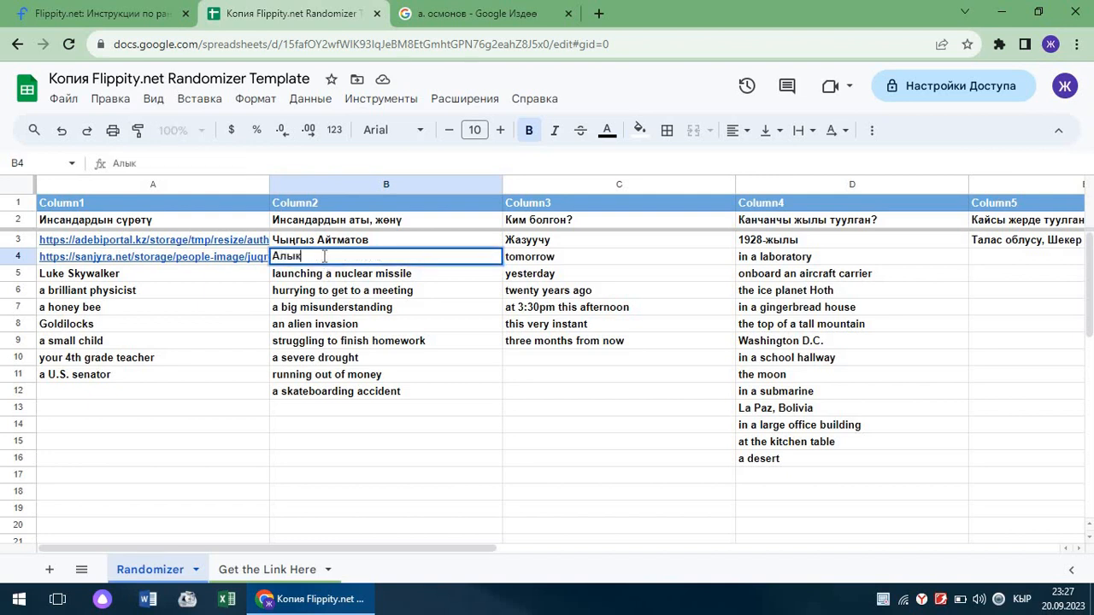
pyautogui.write('ул Осмонов')
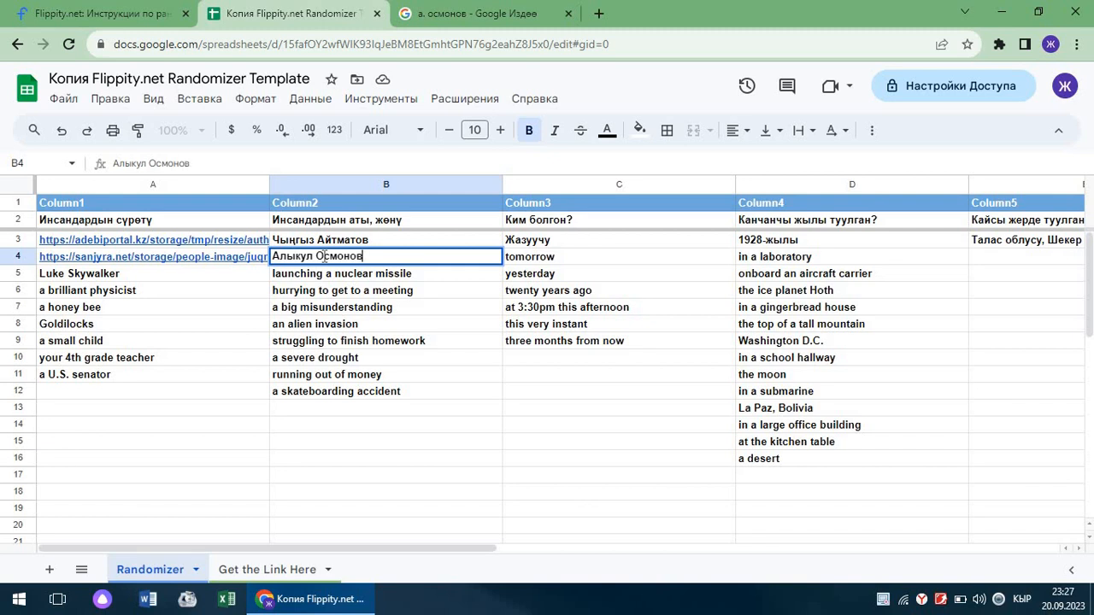
pyautogui.press('Tab')
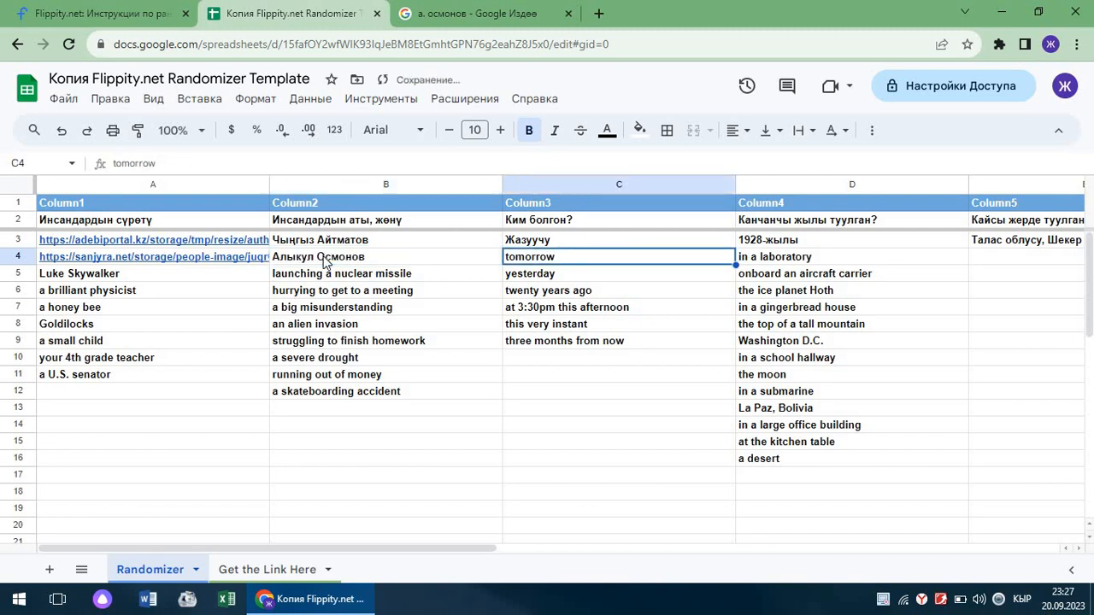
pyautogui.write('Акын')
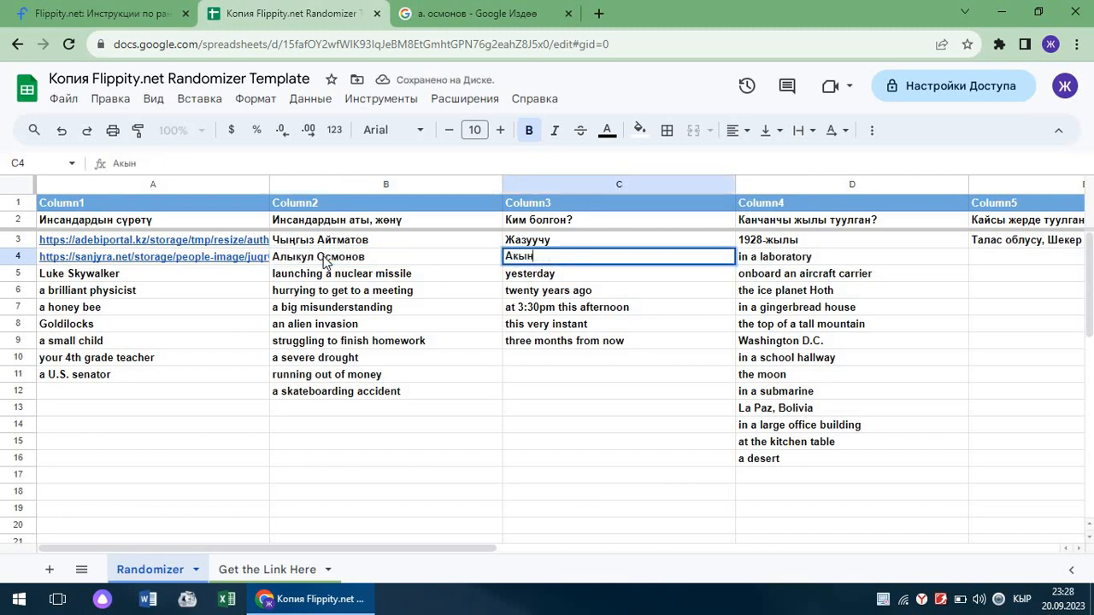
pyautogui.press('Tab')
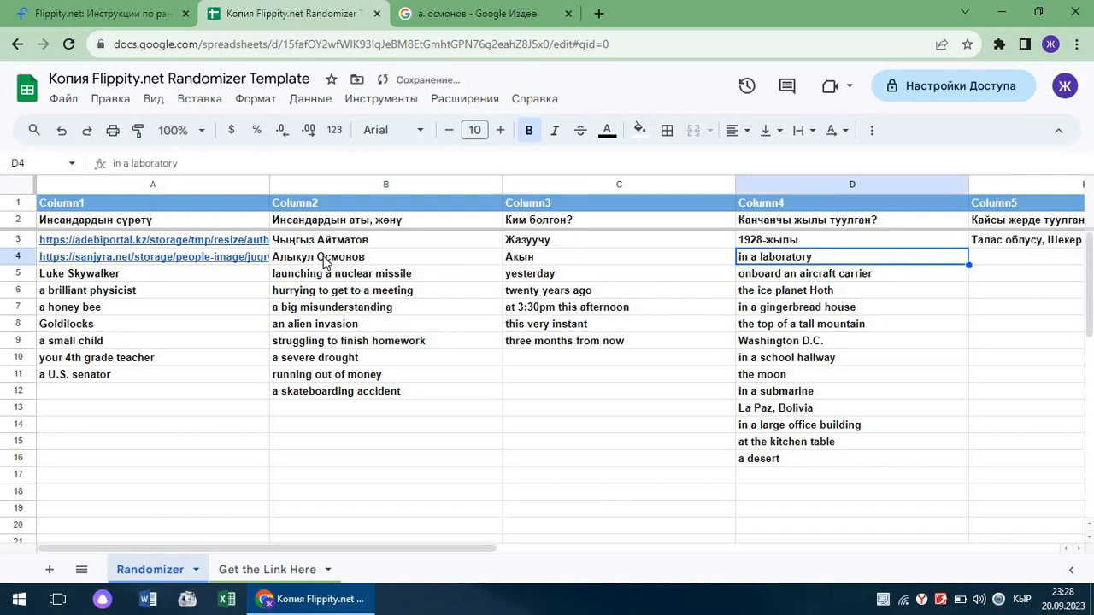
# Replace the sample text in cell D4 with "1915-жылы"
pyautogui.write('1915')
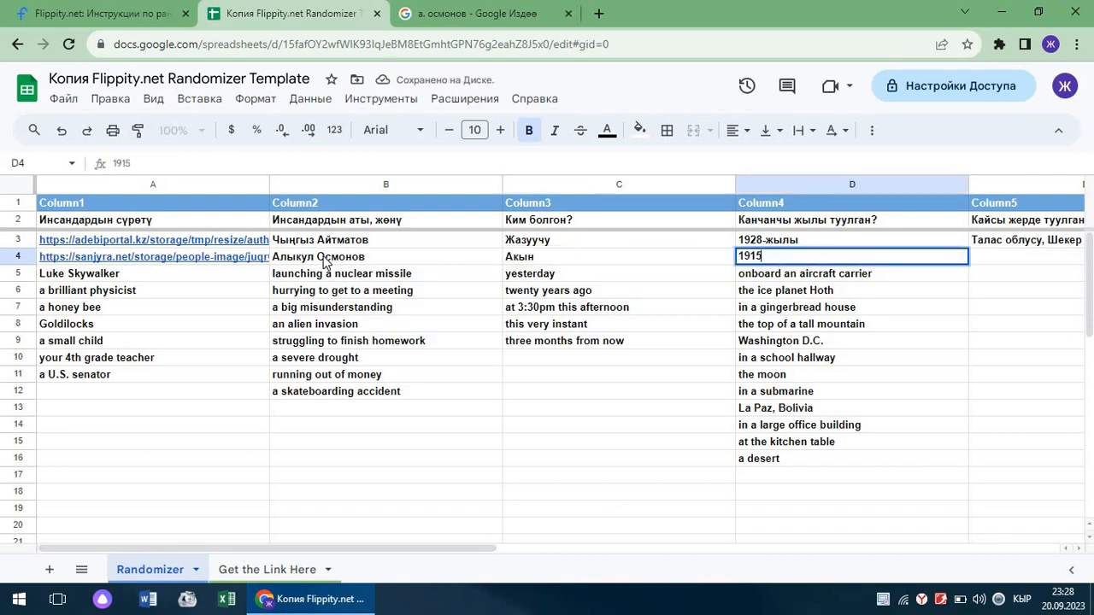
pyautogui.write('-жылы')
pyautogui.press('Tab')
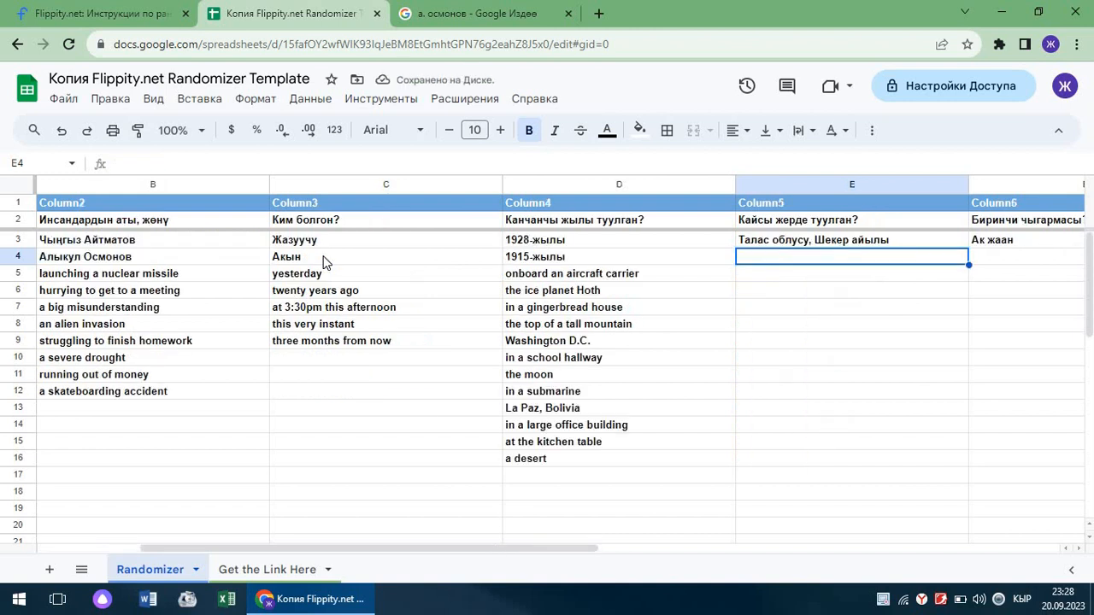
# Enter "Панфилов району Каптал Арык айылы" as the birthplace in cell E4
pyautogui.write('Па')
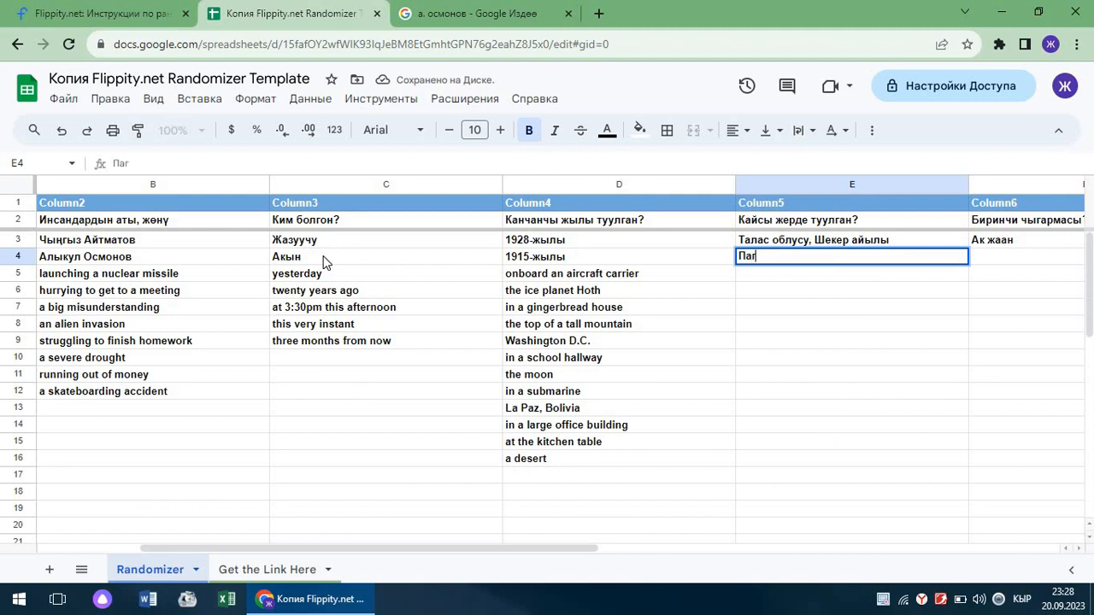
pyautogui.write('г')
pyautogui.press('BackSpace')
pyautogui.write('нфи')
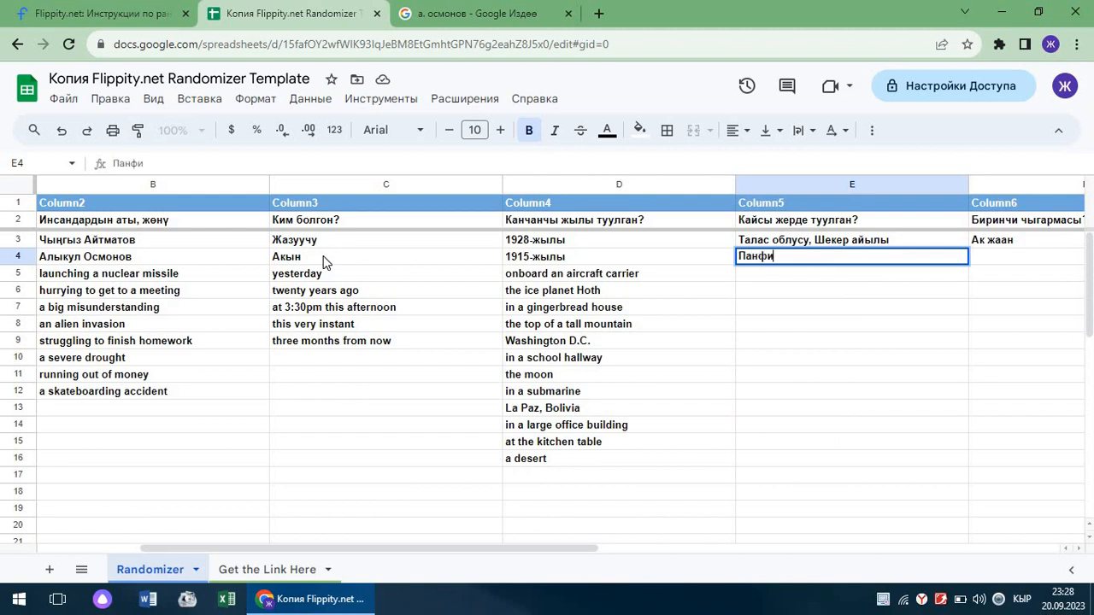
pyautogui.write('лов району ')
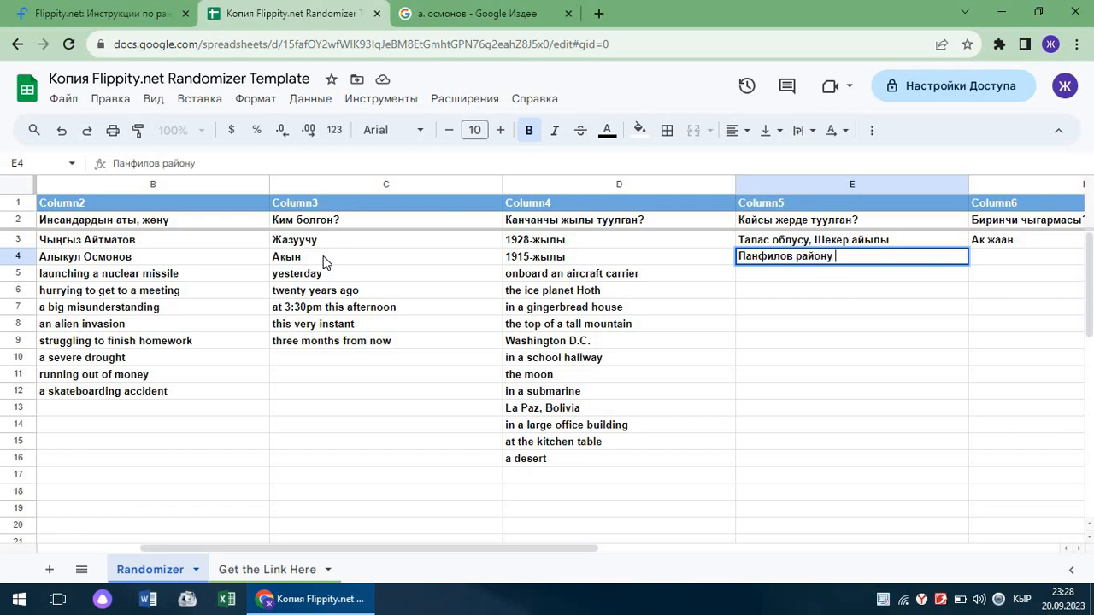
pyautogui.write('Каптал Арык')
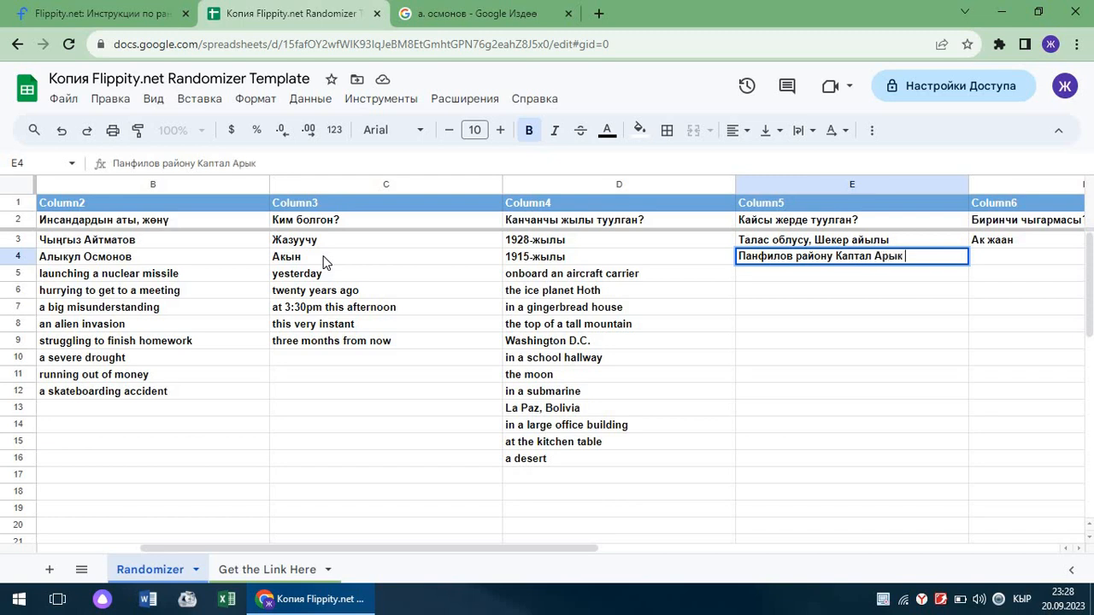
pyautogui.write(' айылы')
pyautogui.press('Tab')
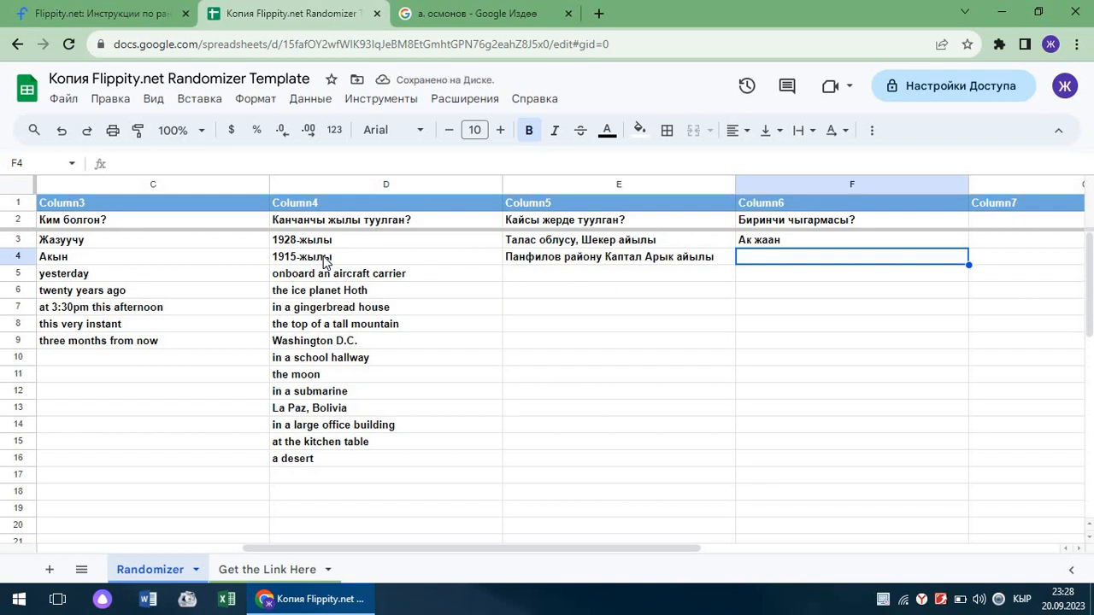
# Enter "Кызыл жүк" as the first work in cell F4
pyautogui.write('Кызыл')
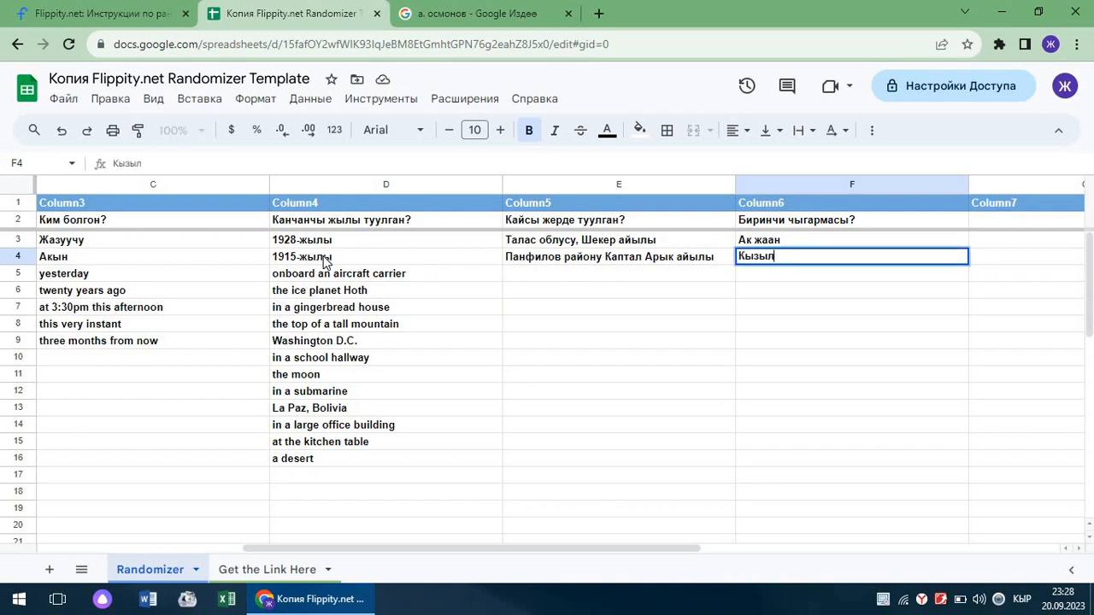
pyautogui.write(' жук')
pyautogui.moveTo(539, 550); pyautogui.dragTo(325, 564)
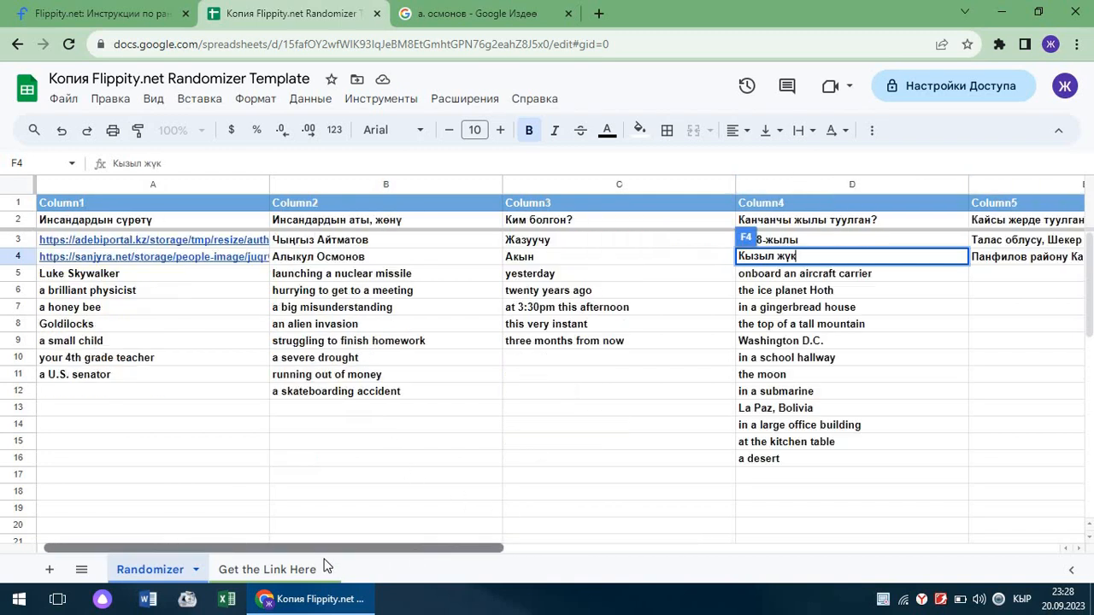
pyautogui.click(80, 278)
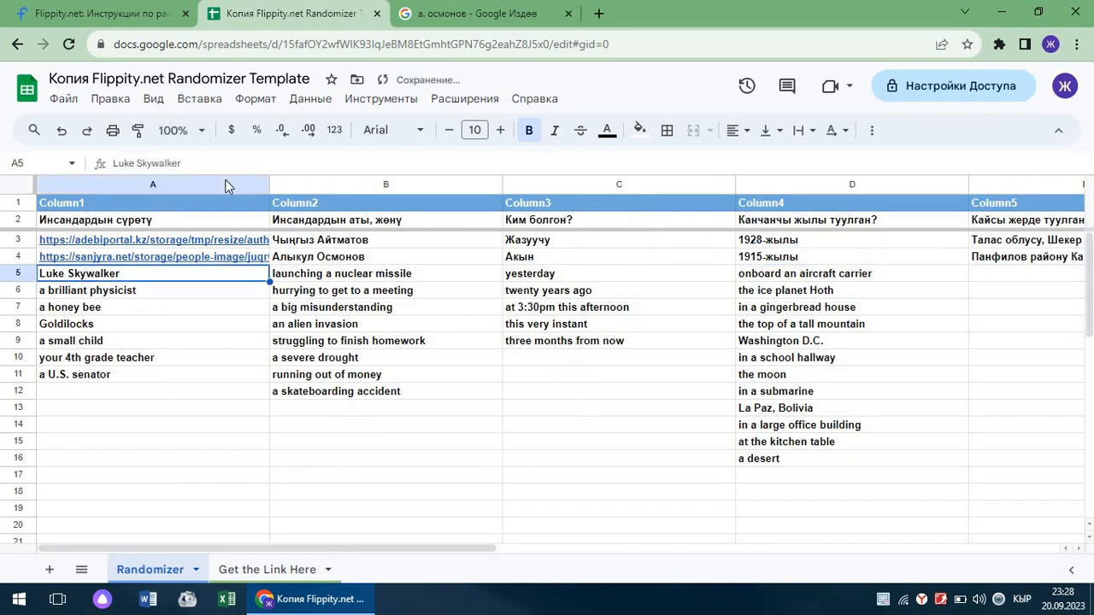
# Switch to the Google results, search for "токтогул сатылганов" and open the Kyrgyz Wikipedia article about him
pyautogui.click(462, 14)
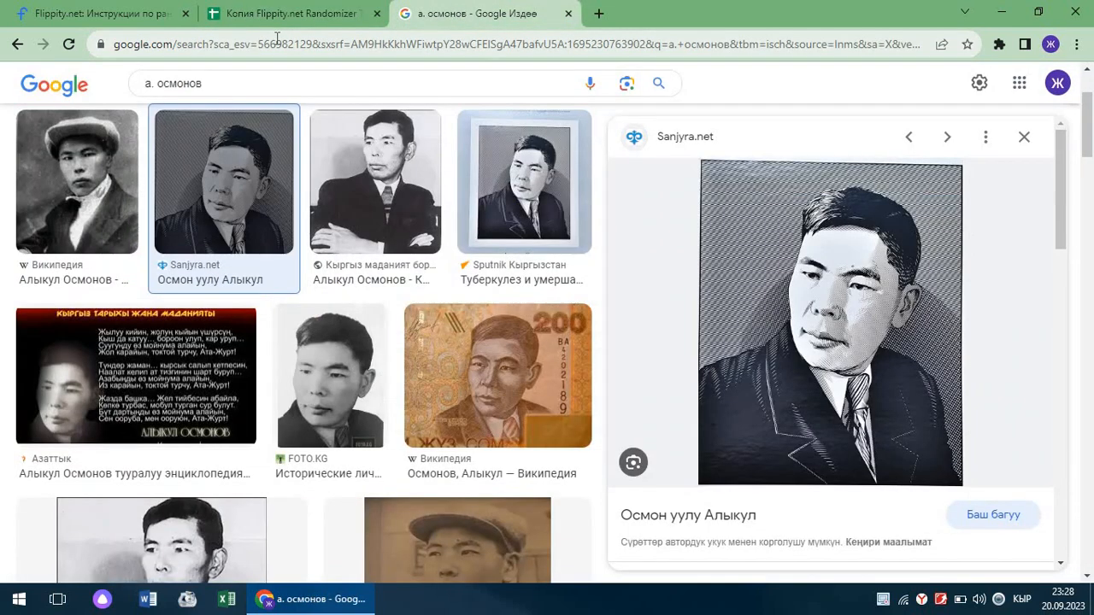
pyautogui.click(276, 44)
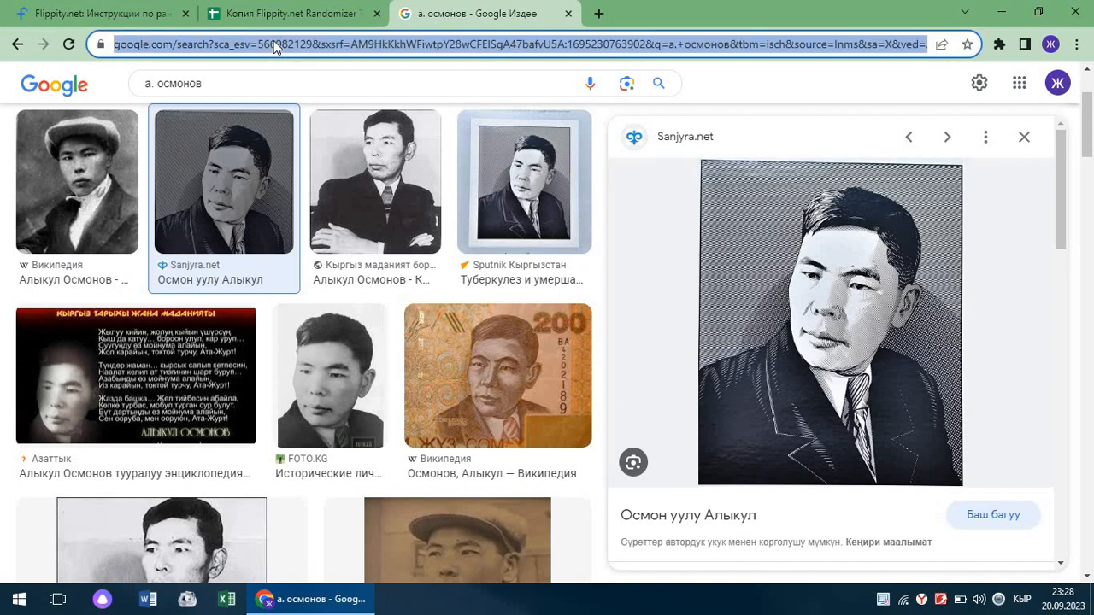
pyautogui.write('Ток')
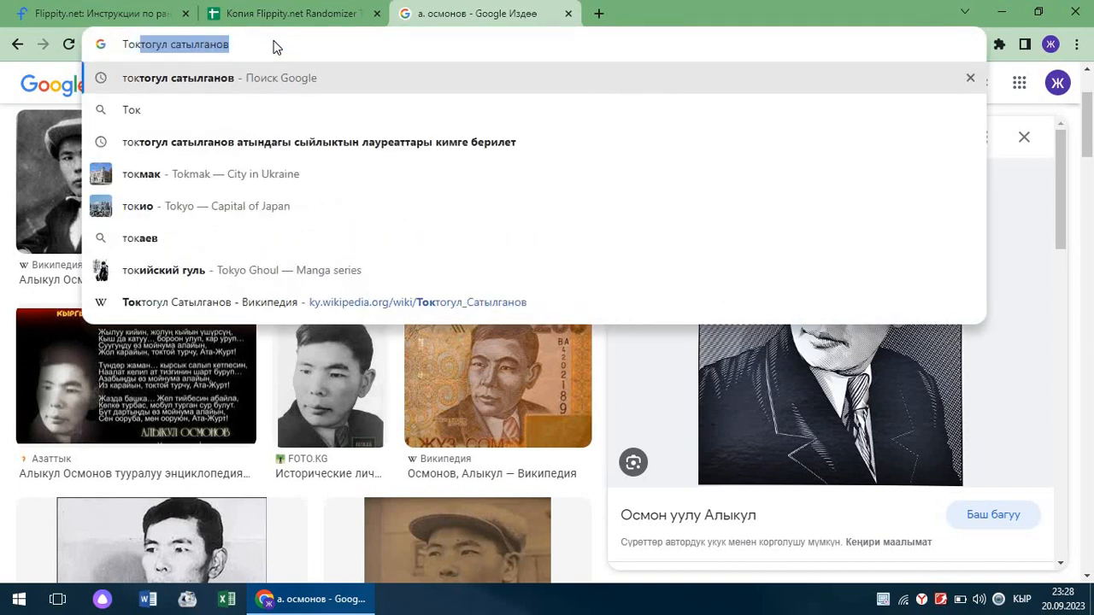
pyautogui.press('Return')
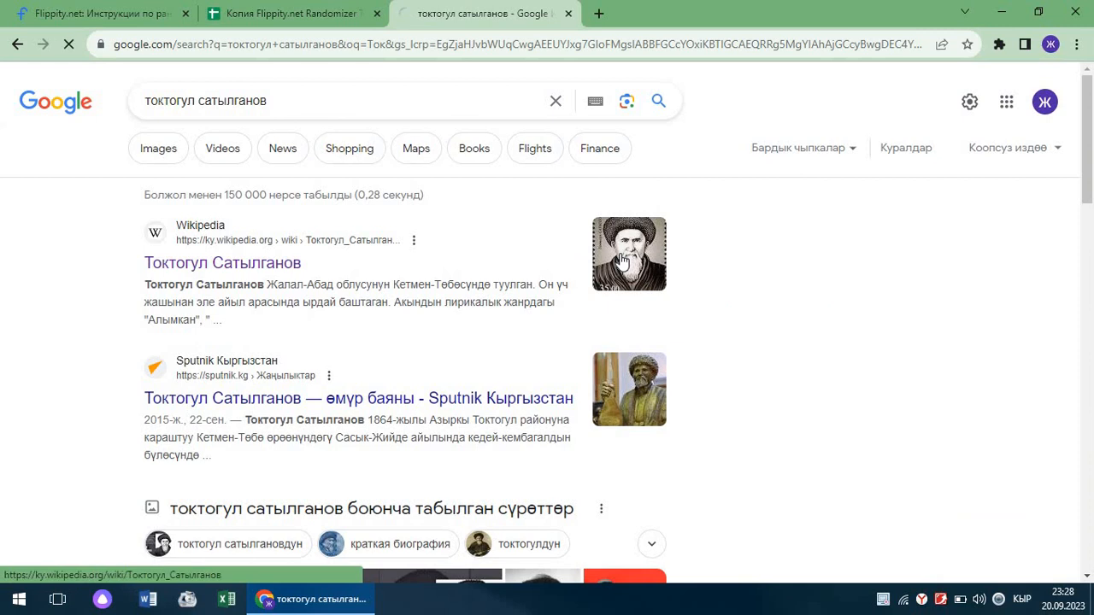
pyautogui.click(622, 261)
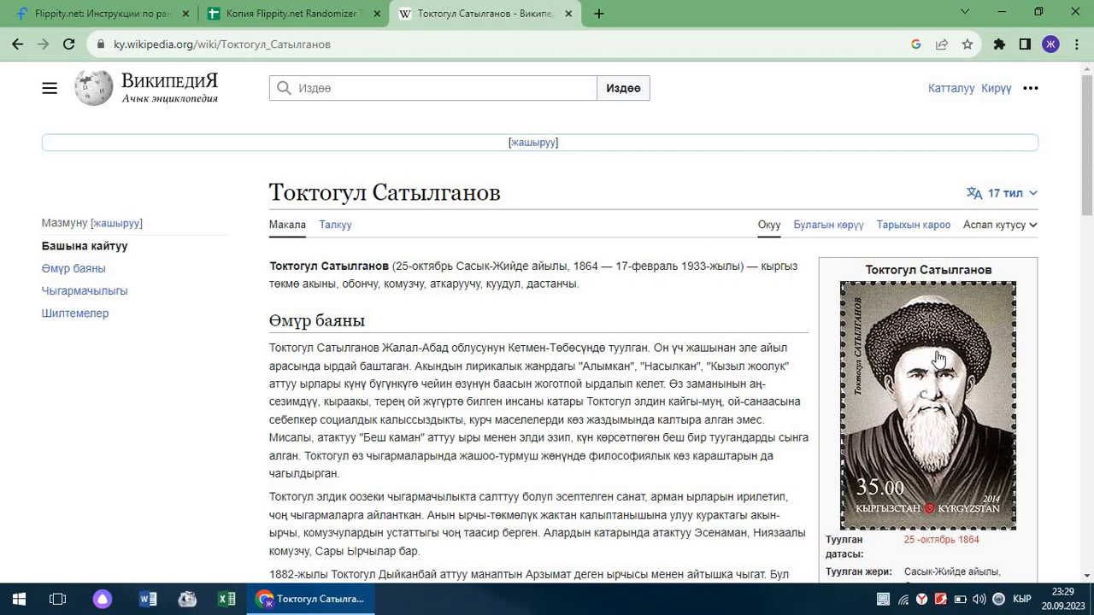
# Copy the portrait's image URL from the Wikipedia article and paste it into cell A5 in place of the sample text
pyautogui.rightClick(929, 366)
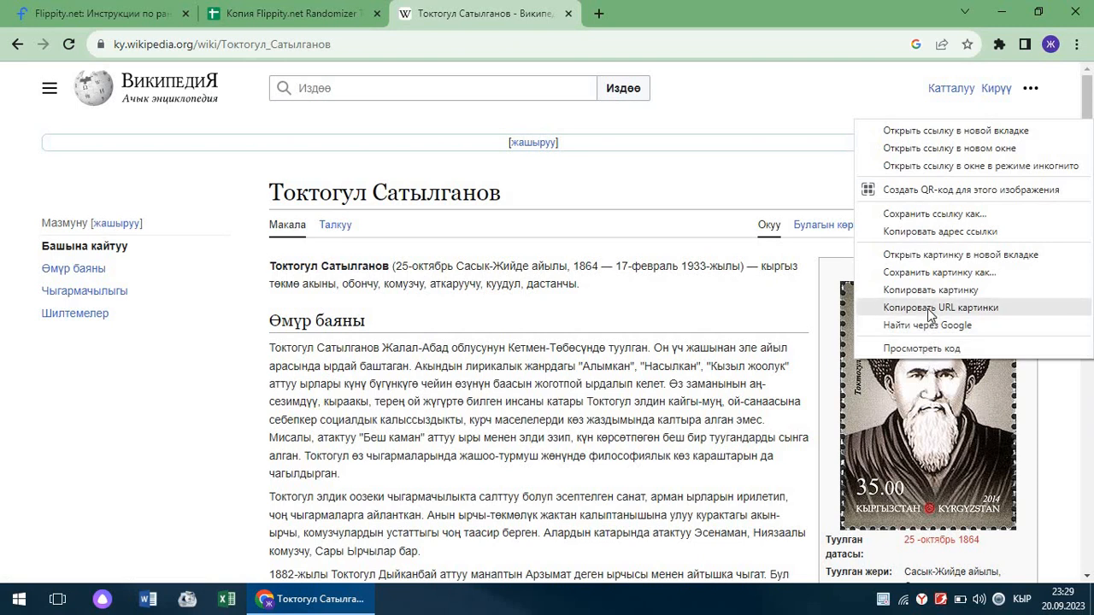
pyautogui.click(929, 310)
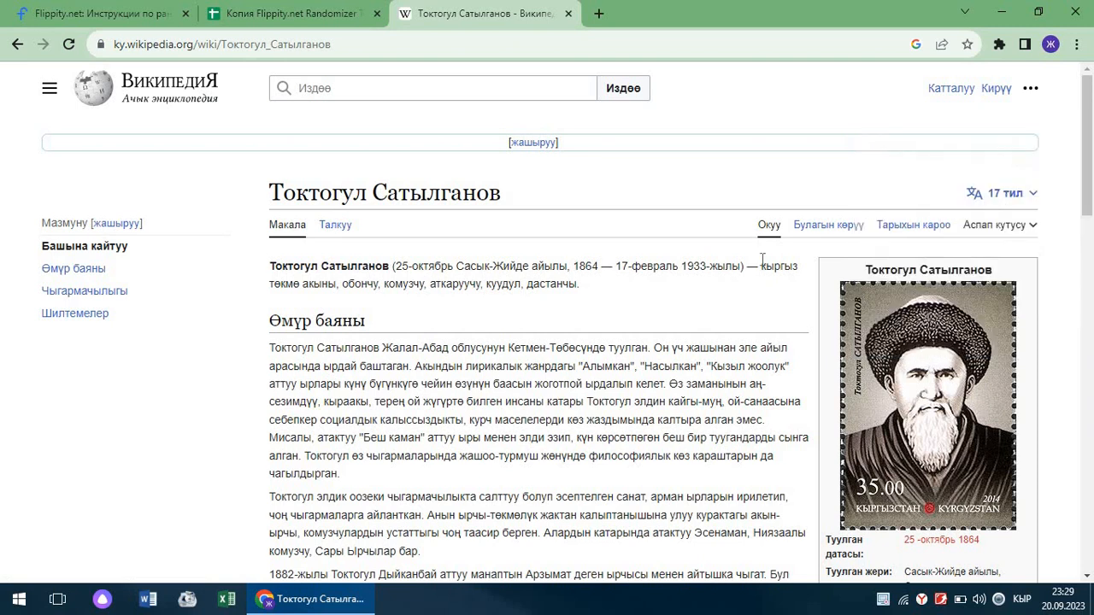
pyautogui.click(265, 18)
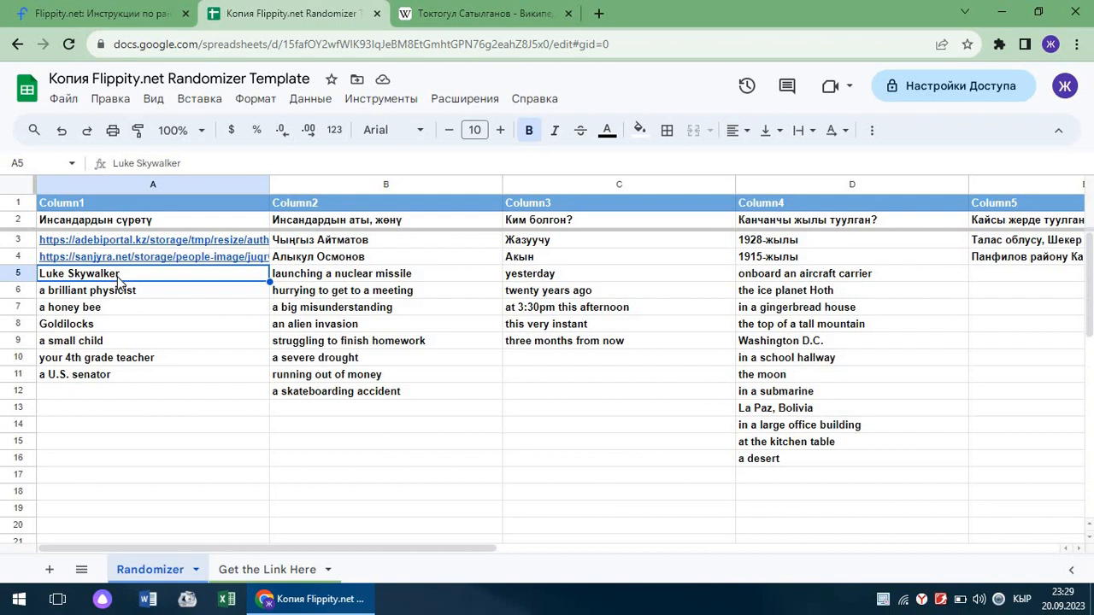
pyautogui.press('Delete')
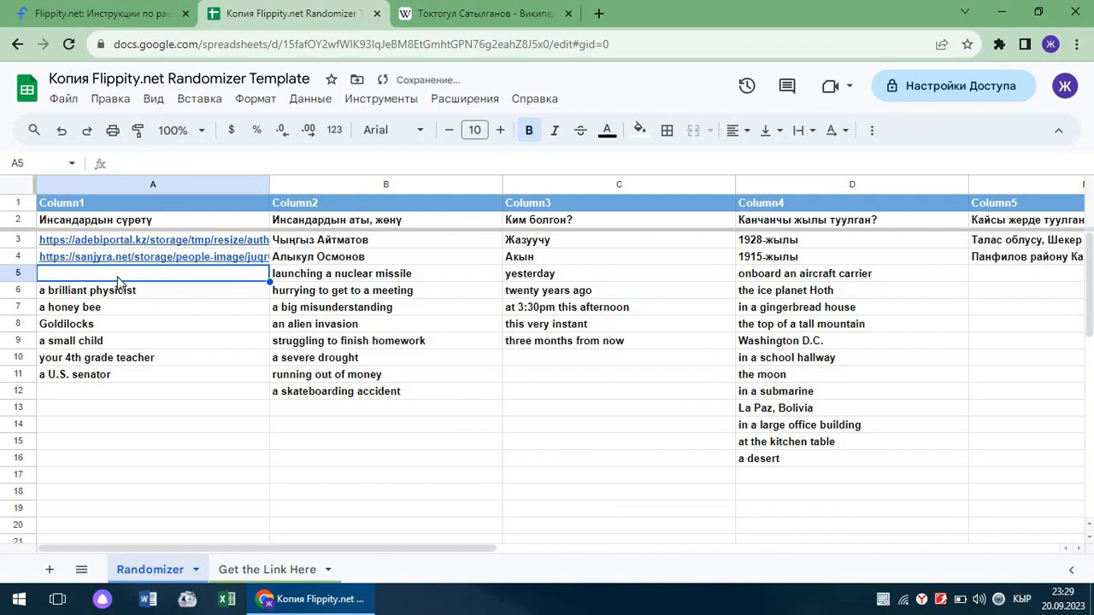
pyautogui.click(116, 104)
pyautogui.click(139, 247)
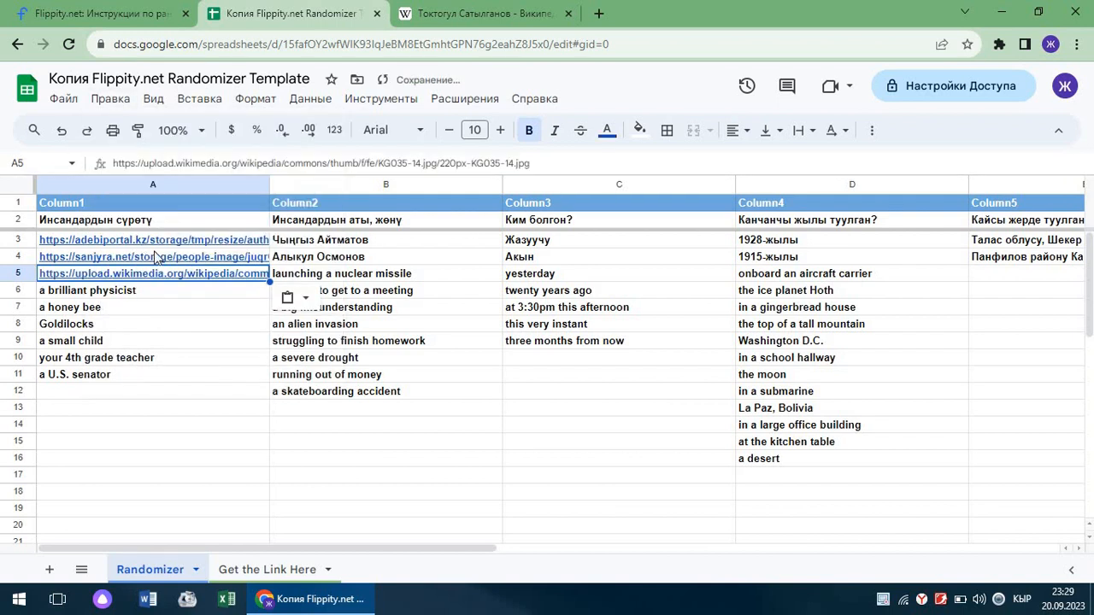
# Enter "Токтогул Сатылганов" as the writer's name in cell B5
pyautogui.click(289, 275)
pyautogui.write('т')
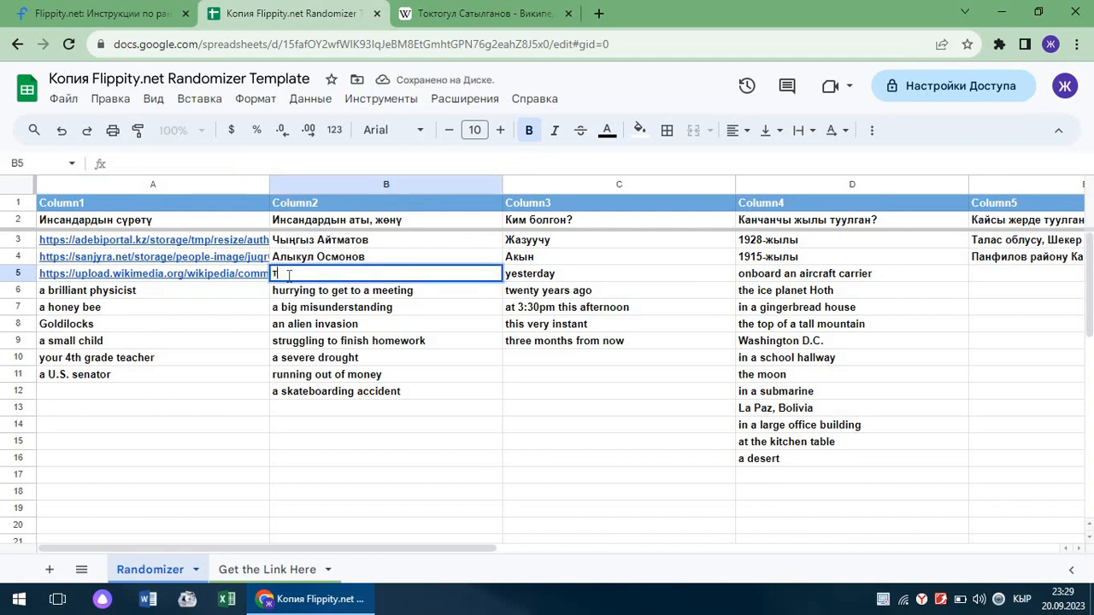
pyautogui.write('окто')
pyautogui.press('BackSpace')
pyautogui.press('BackSpace')
pyautogui.press('BackSpace')
pyautogui.press('BackSpace')
pyautogui.write('Токтогу')
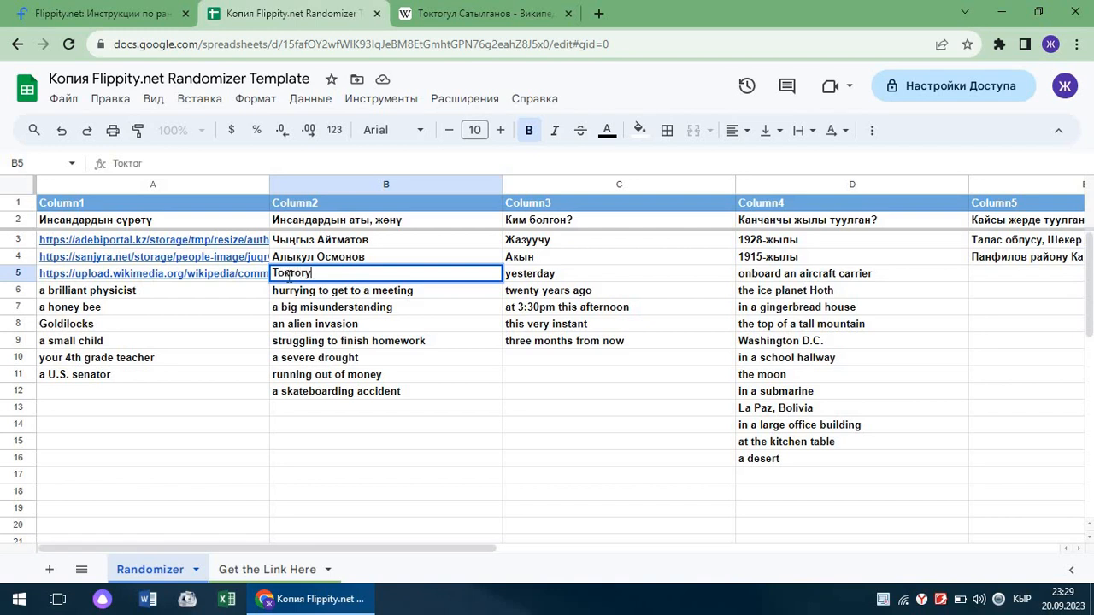
pyautogui.write('л Сатылганоы')
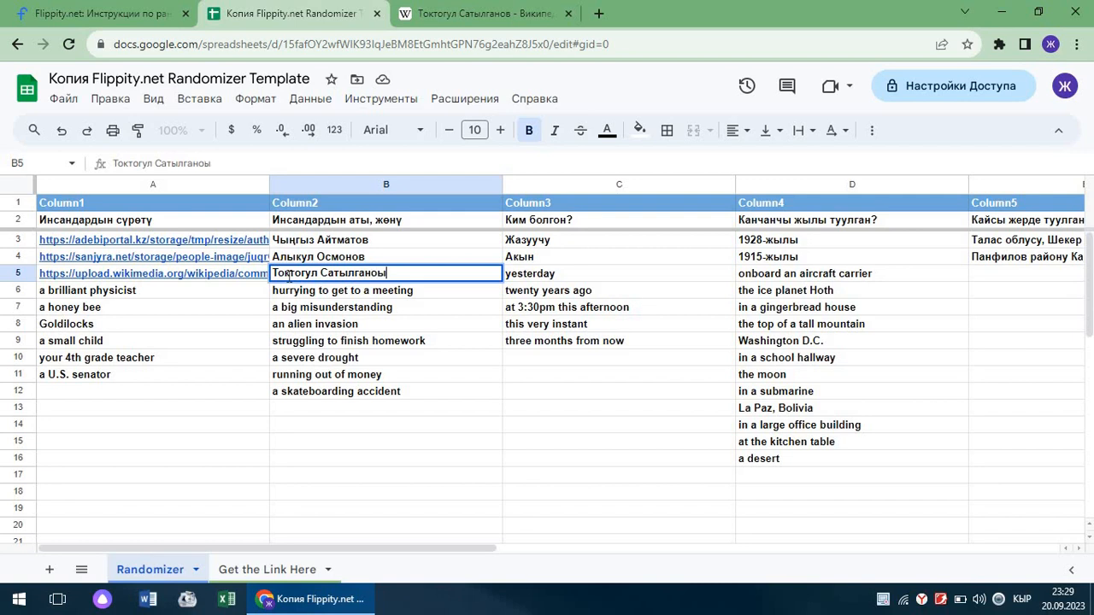
pyautogui.write('=в')
pyautogui.write('о')
pyautogui.write('в')
pyautogui.press('Tab')
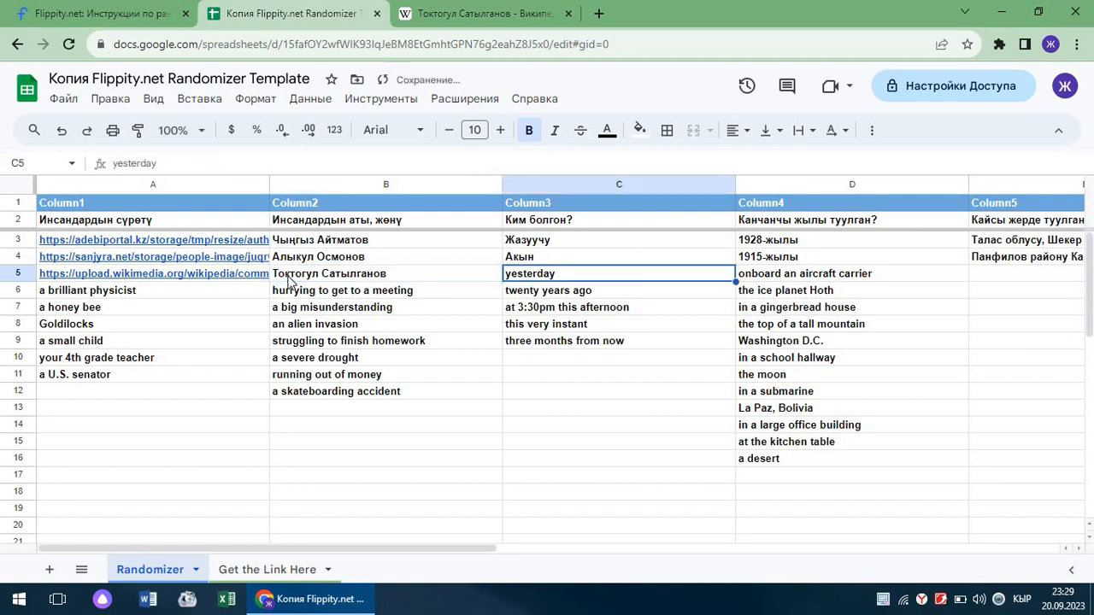
# Enter "Акын, комузчу" as the occupation in cell C5 and "1864-жылы" as the birth year in cell D5
pyautogui.write('Акын')
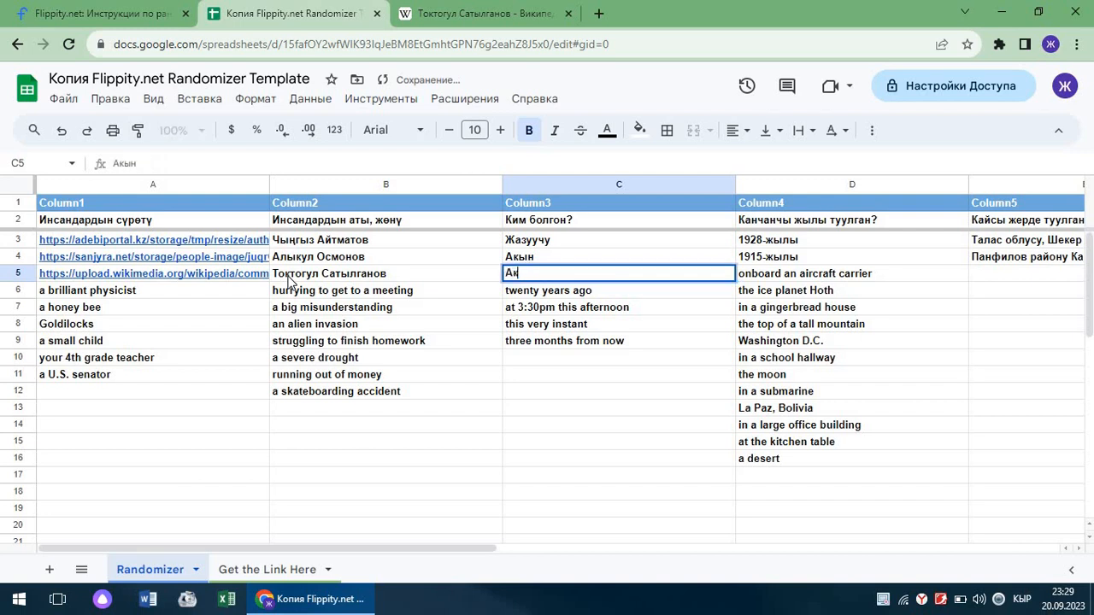
pyautogui.write(', ко')
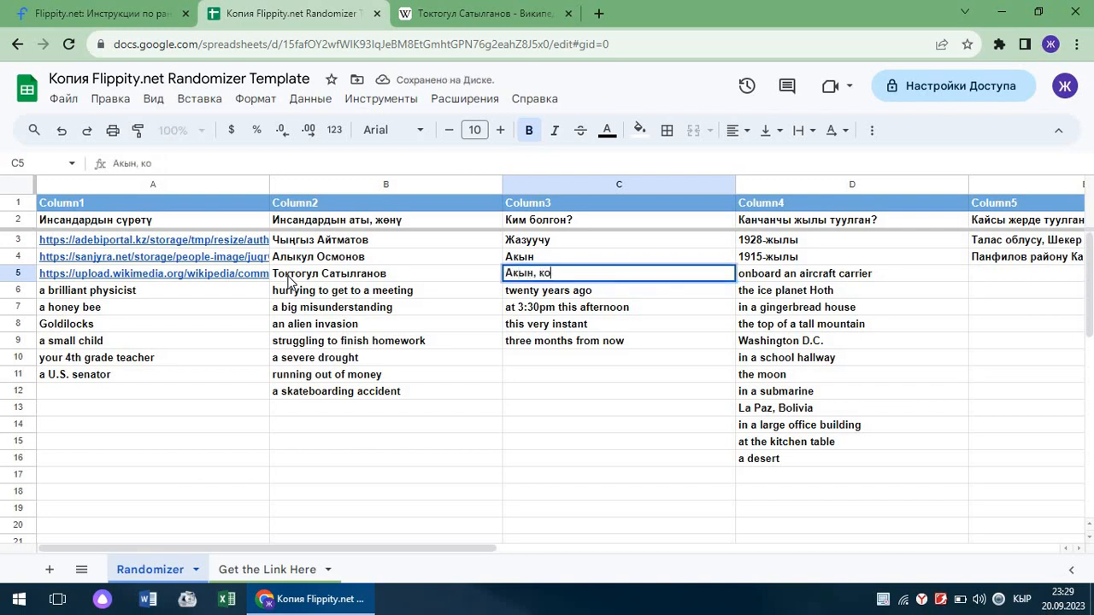
pyautogui.write('музучу')
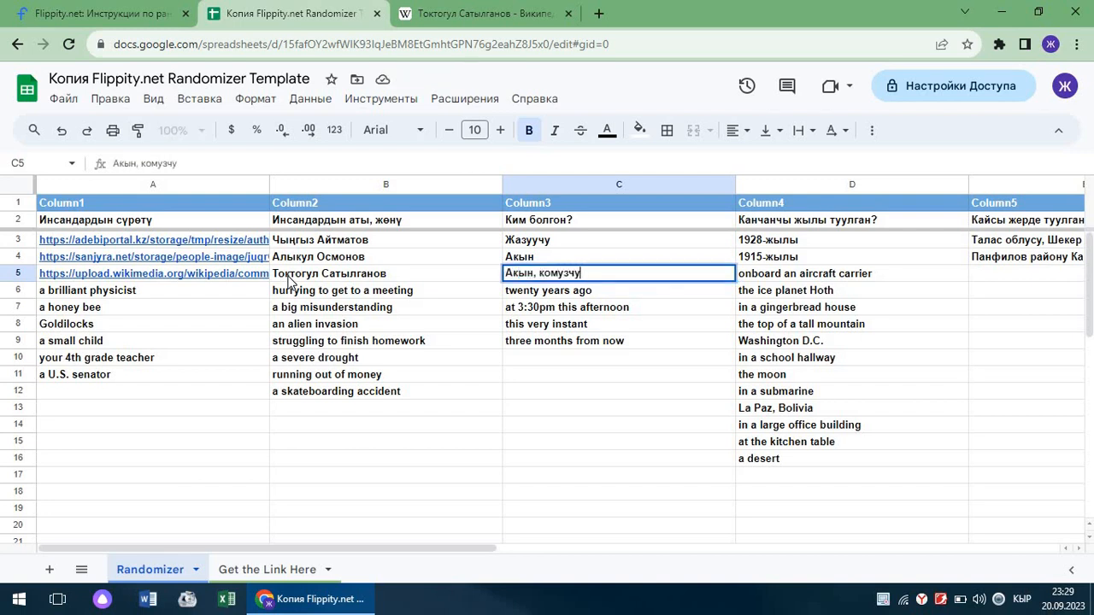
pyautogui.press('Tab')
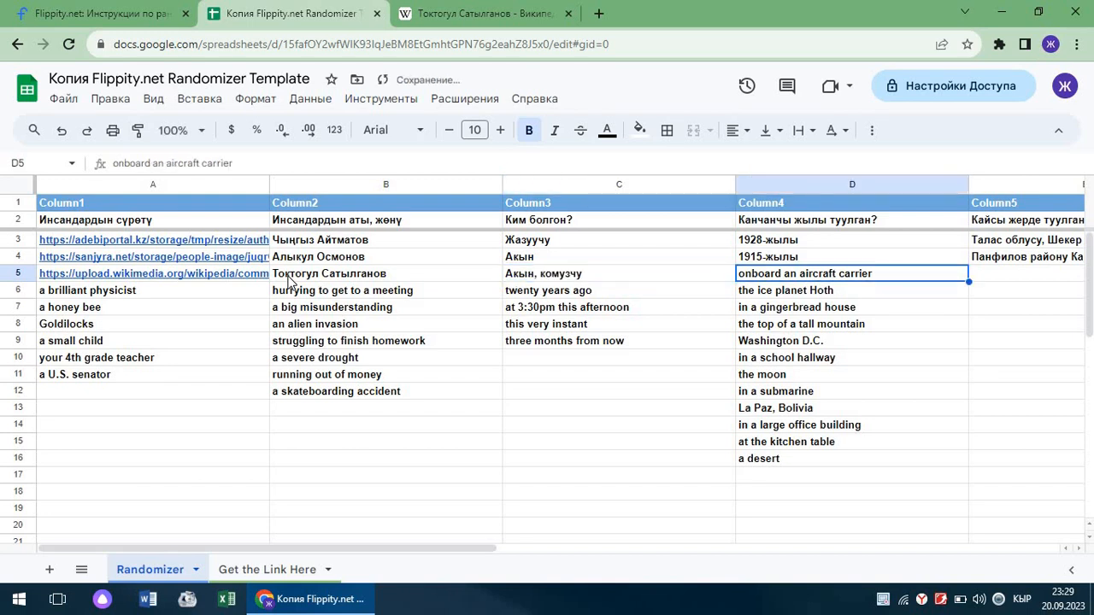
pyautogui.write('1864')
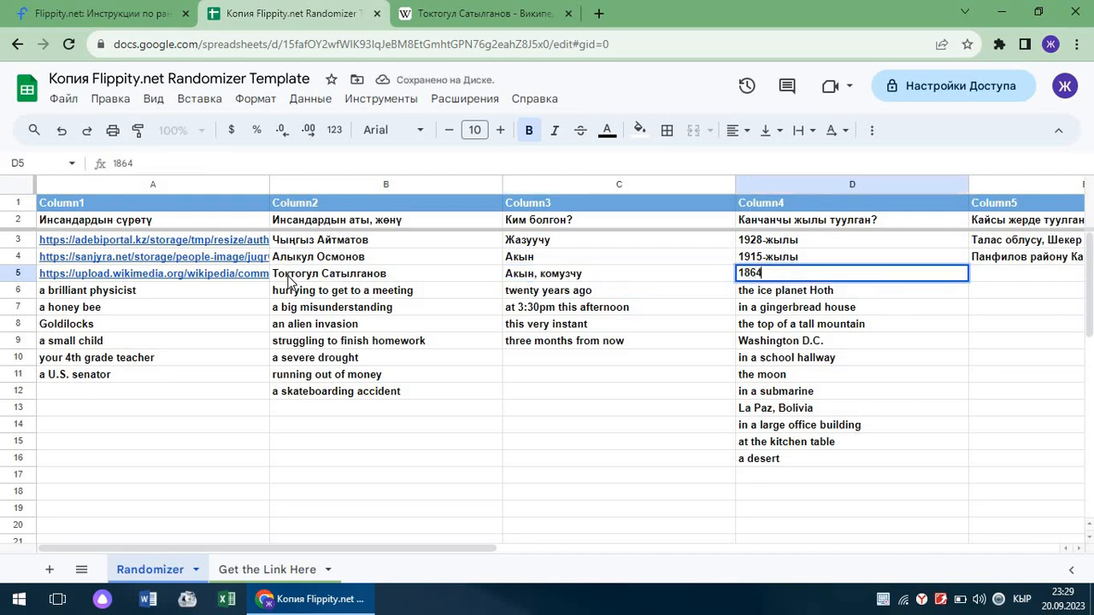
pyautogui.write('-жылы')
pyautogui.press('Tab')
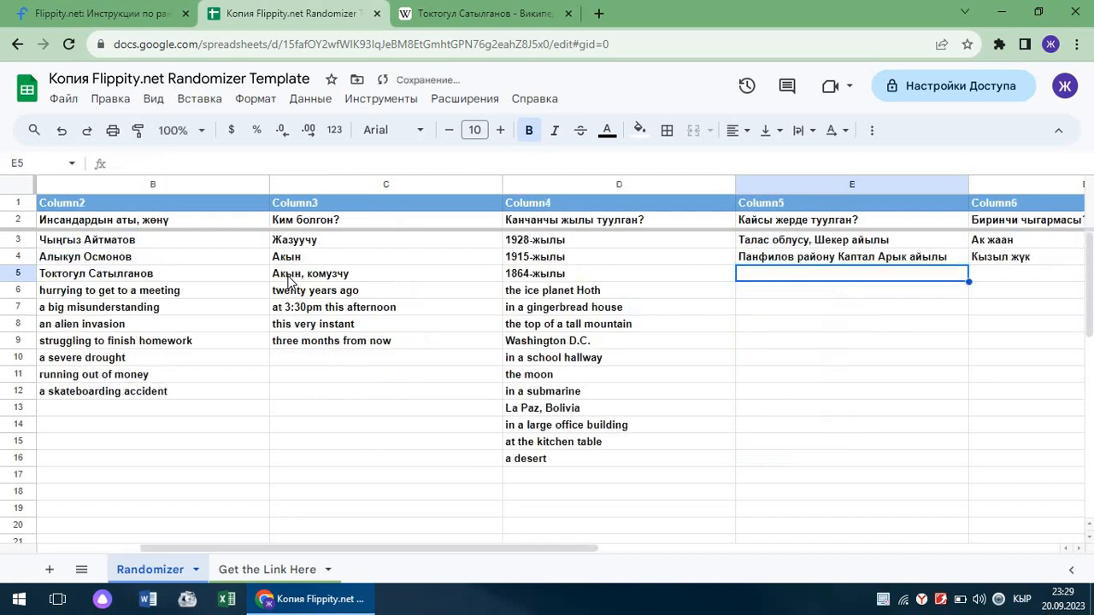
# Enter "Кетмен-Төбө өрөөнүндө" as the birthplace in cell E5
pyautogui.write('Кетмен-Т')
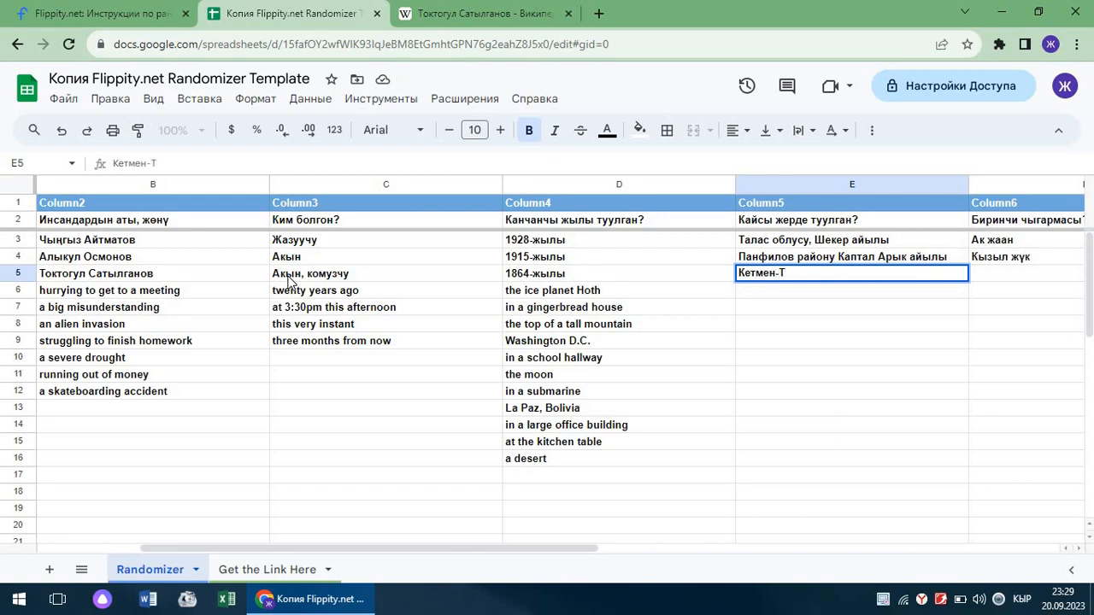
pyautogui.write('өбө өрөөну')
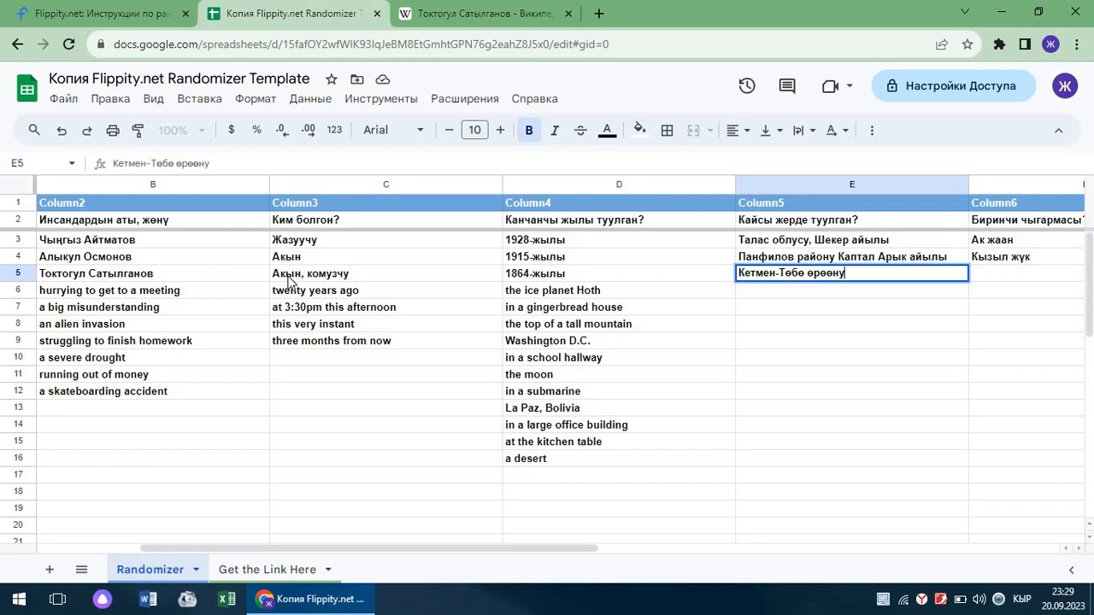
pyautogui.press('BackSpace')
pyautogui.write('үнде')
pyautogui.press('Tab')
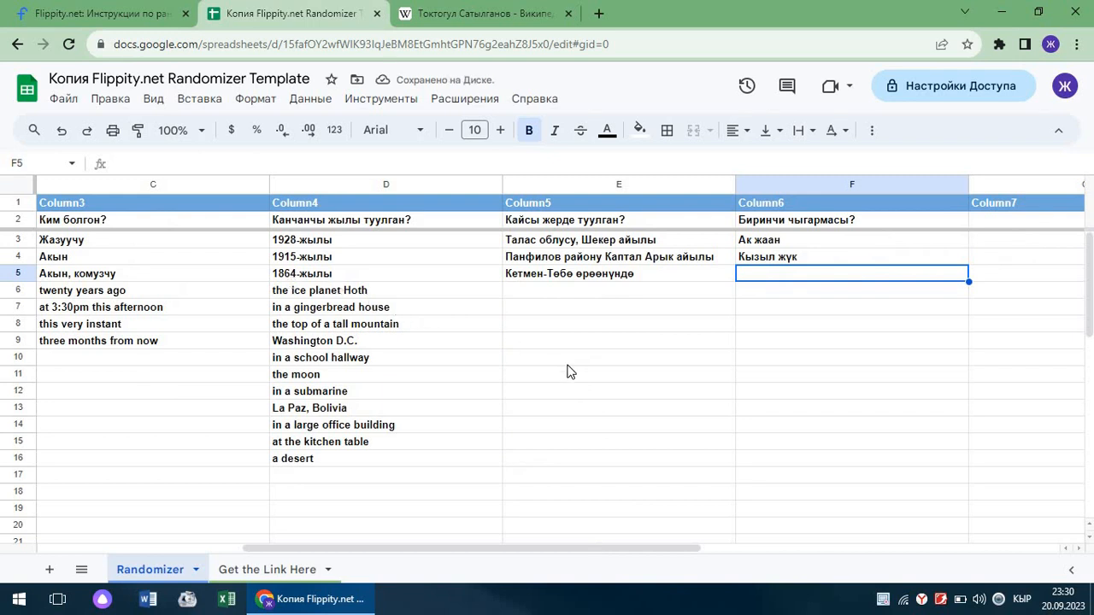
# Select cell A6 for the next portrait, and in the Wikipedia tab search Google for images of "тологон касымбеков"
pyautogui.press('Down')
pyautogui.press('Left')
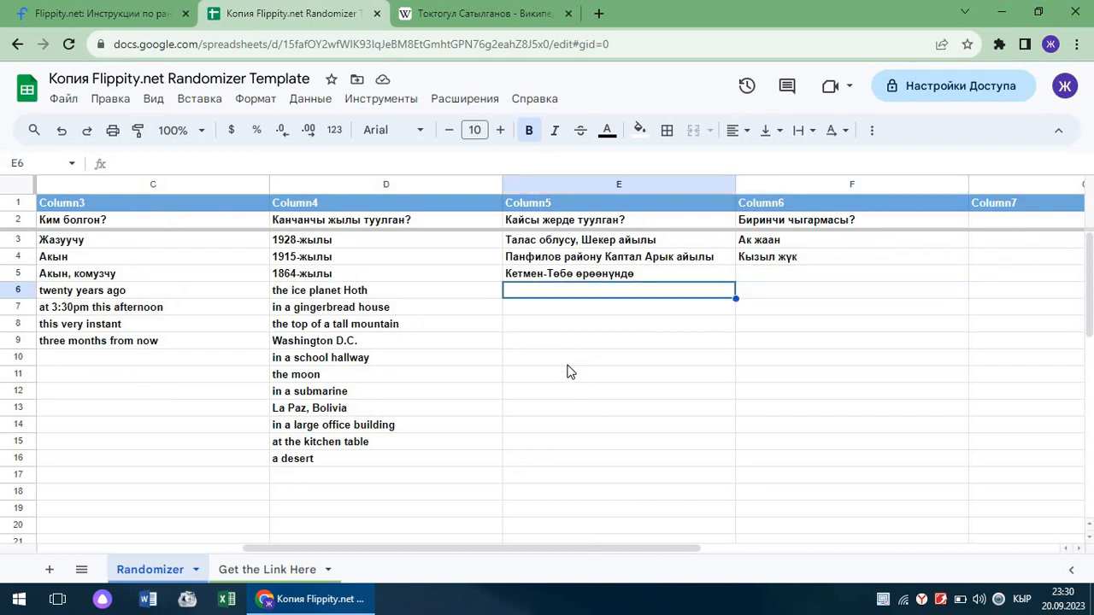
pyautogui.press('Home')
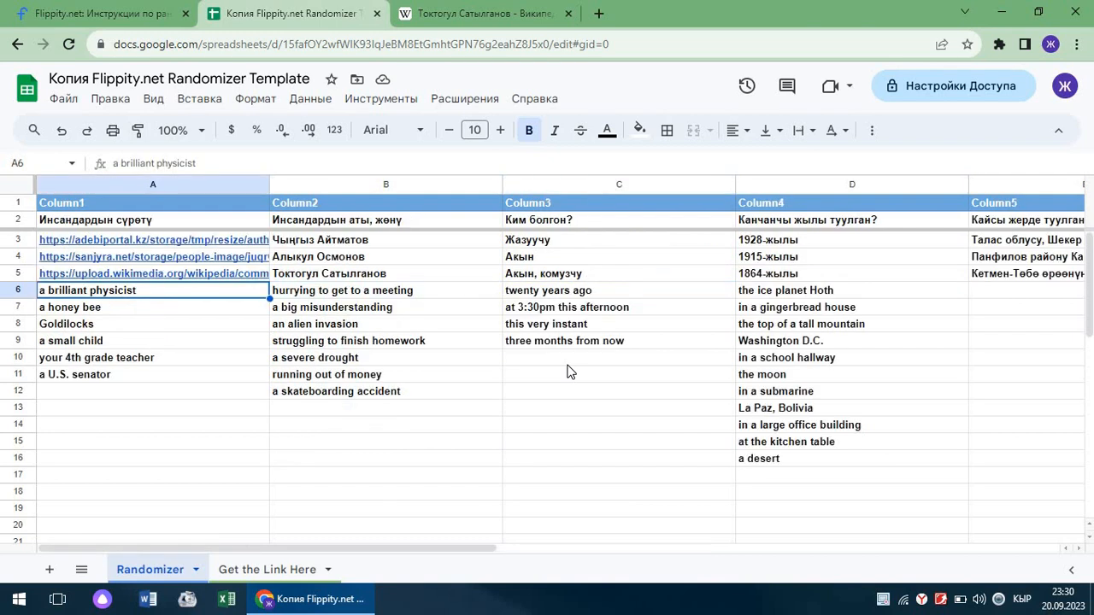
pyautogui.click(447, 15)
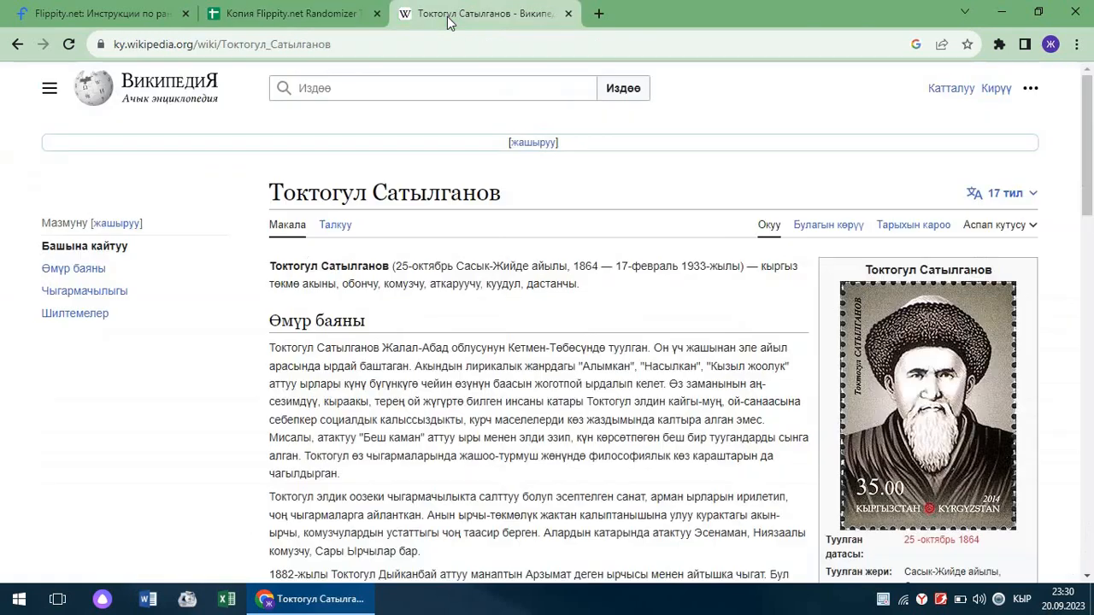
pyautogui.click(246, 50)
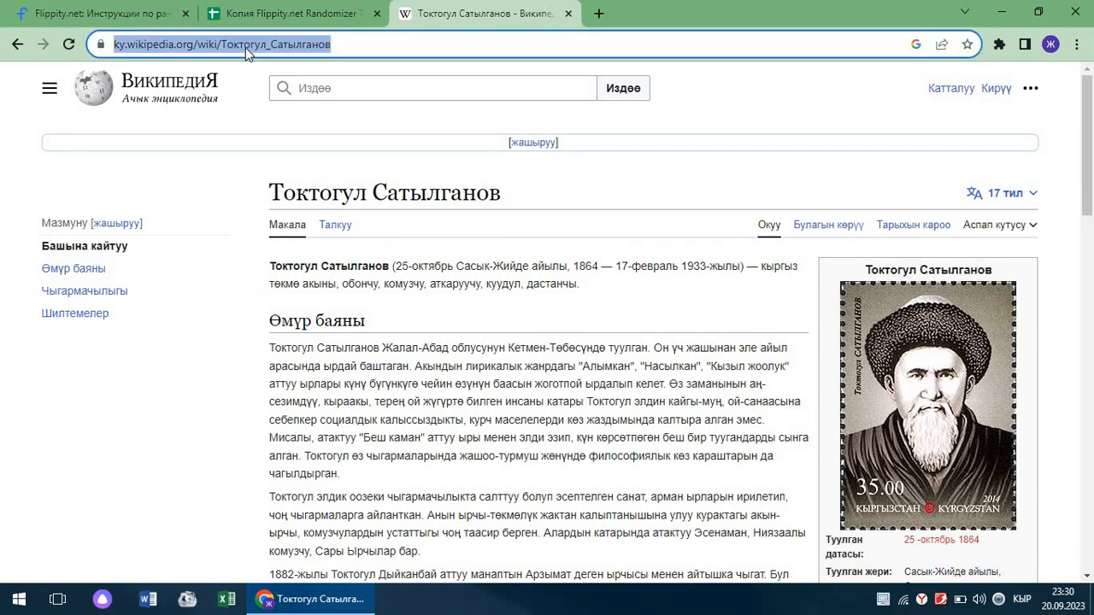
pyautogui.write('Тол')
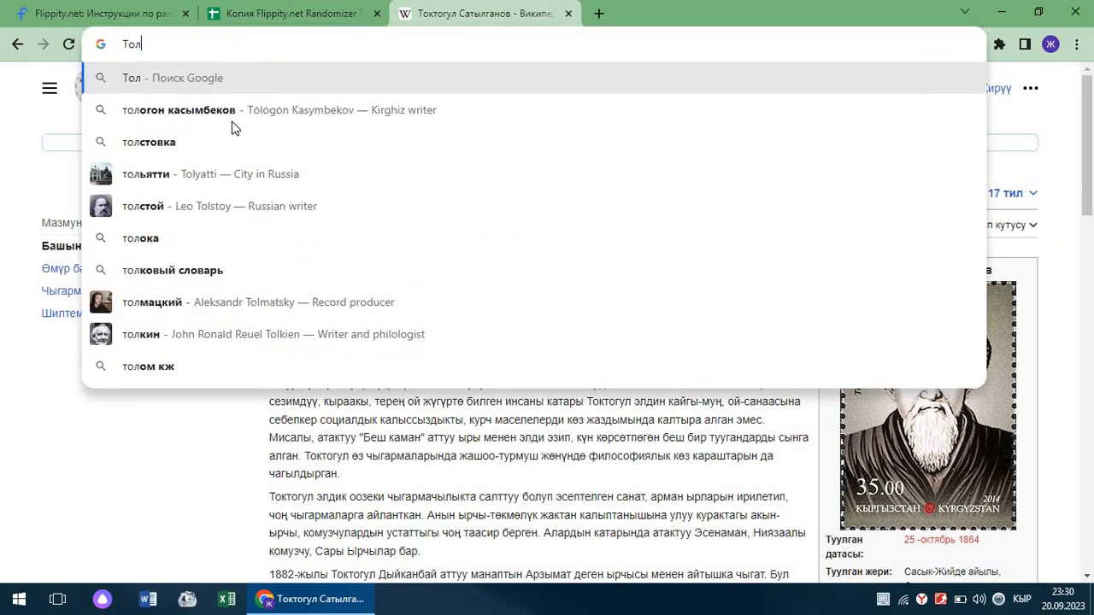
pyautogui.click(227, 114)
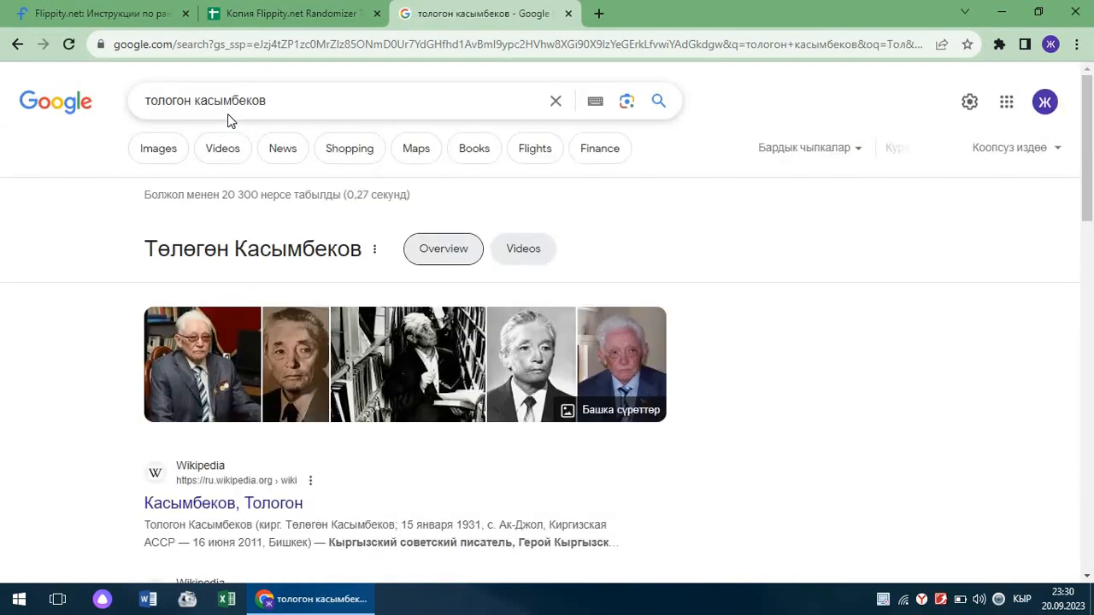
pyautogui.rightClick(890, 306)
pyautogui.click(889, 496)
pyautogui.click(157, 156)
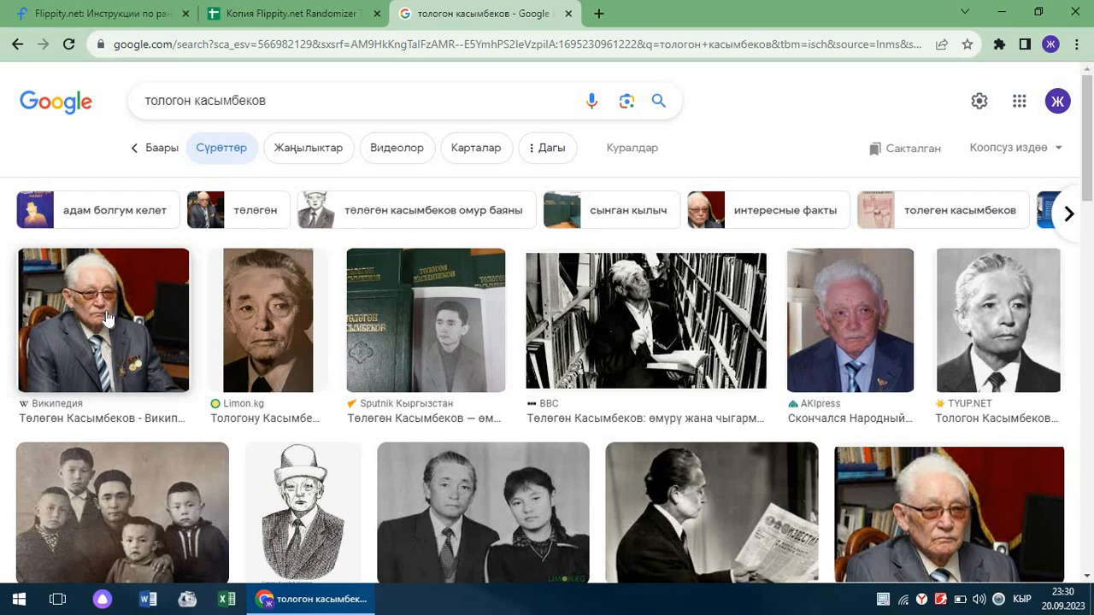
# Copy the image URL of the Wikipedia portrait in the results and paste it into cell A6 in place of the sample text
pyautogui.click(106, 318)
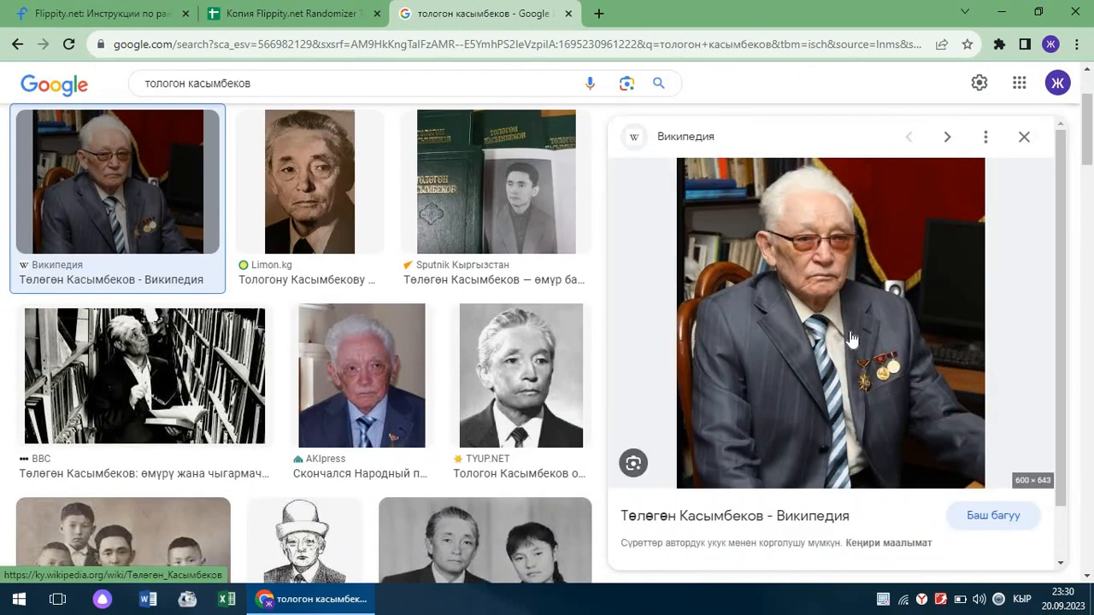
pyautogui.rightClick(828, 324)
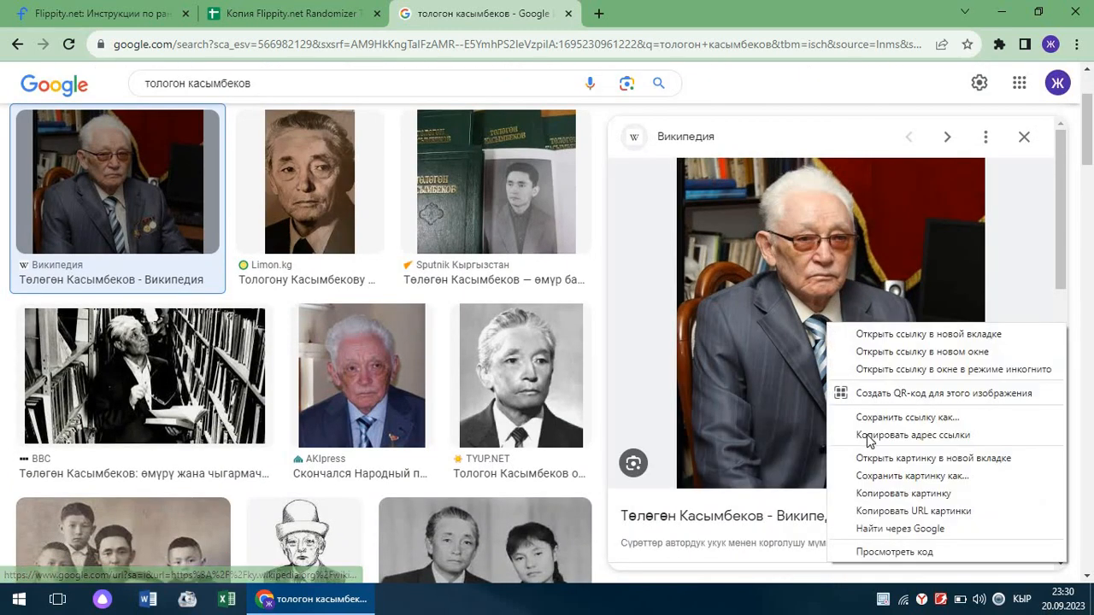
pyautogui.click(913, 512)
pyautogui.click(272, 14)
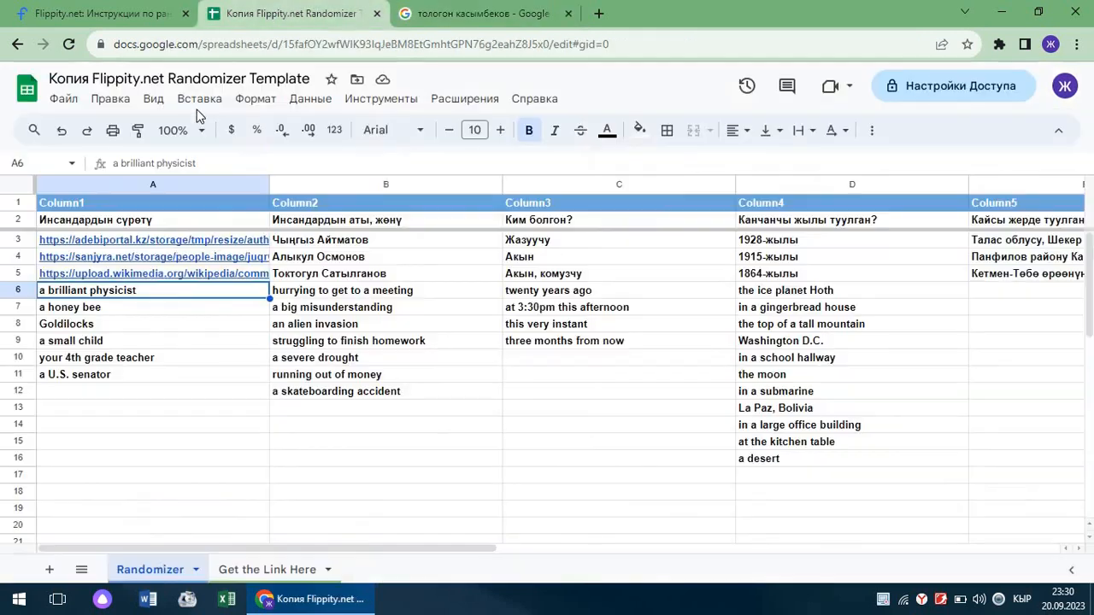
pyautogui.press('Delete')
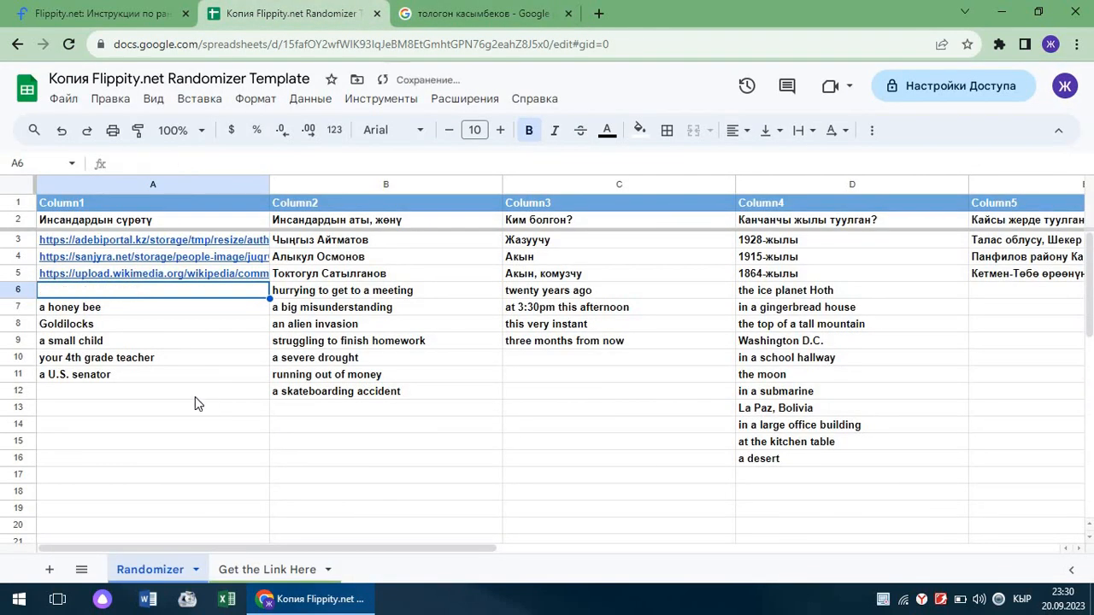
pyautogui.click(111, 99)
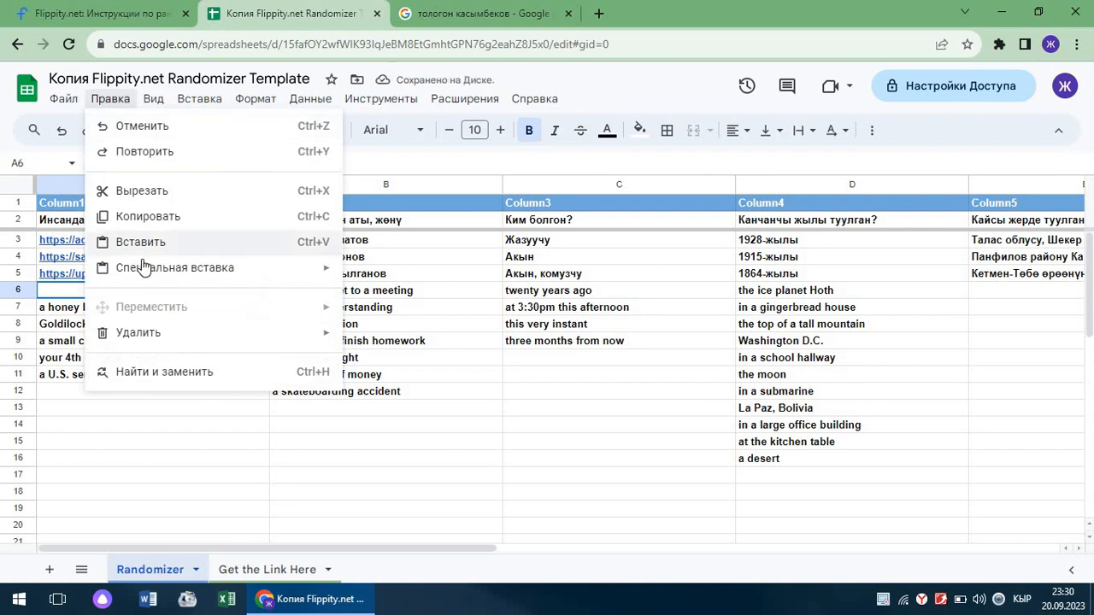
pyautogui.click(151, 246)
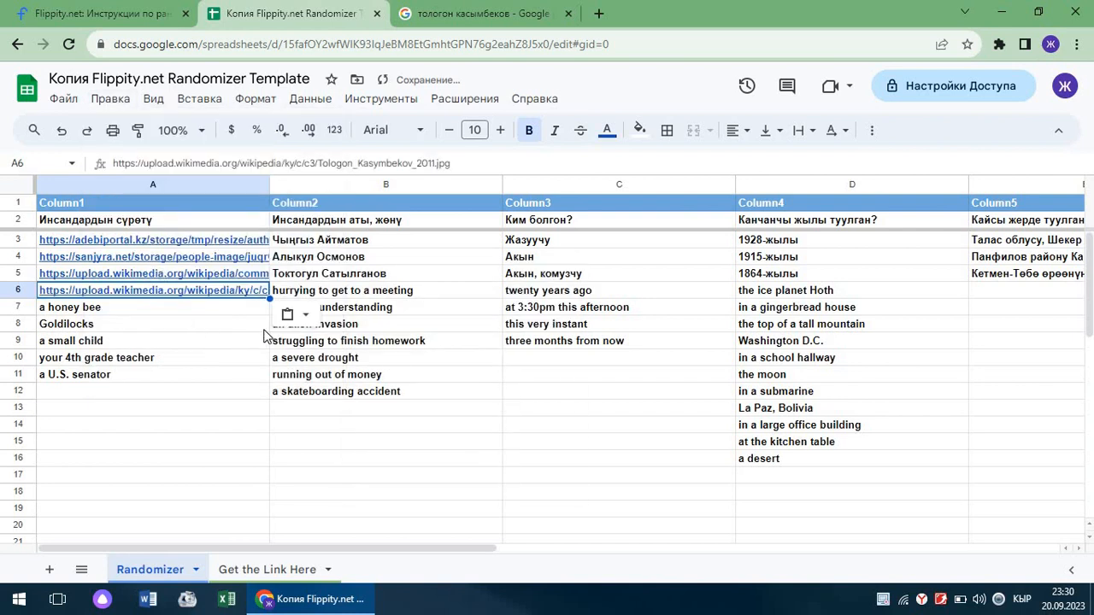
# Enter "Төлөгөн Касымбеков" as the name in cell B6 and "Жазуучу" as the occupation in cell C6
pyautogui.click(303, 292)
pyautogui.write('Төл')
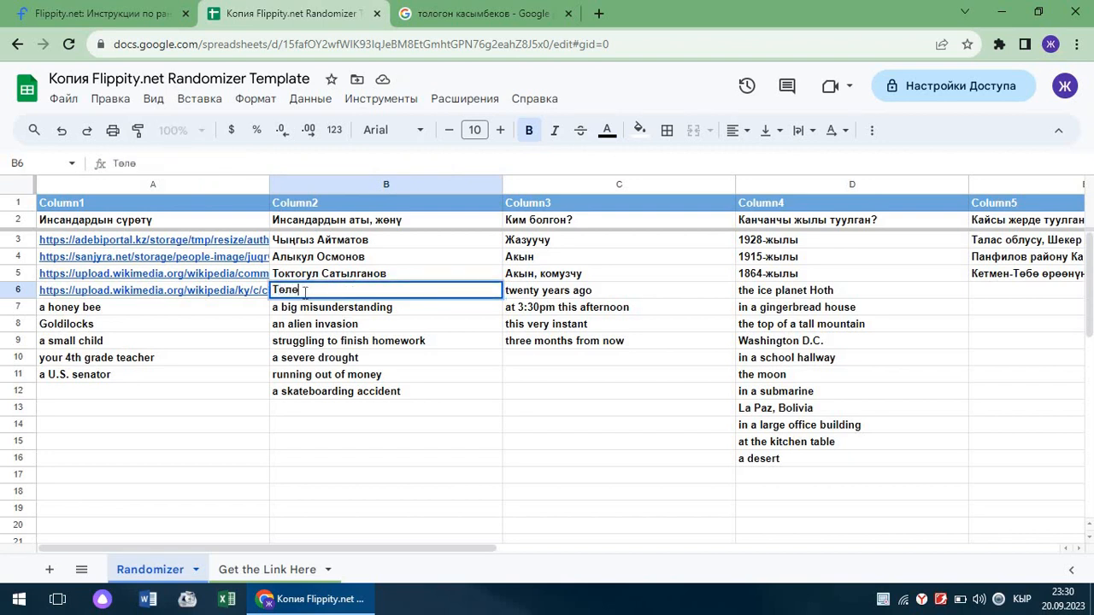
pyautogui.write('өгөн касымбек')
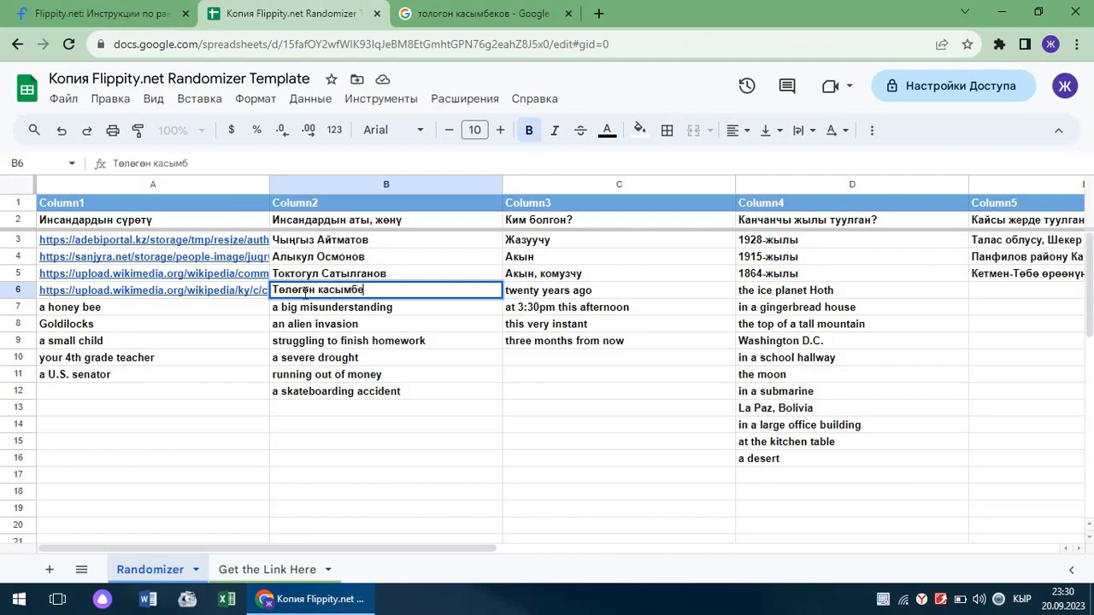
pyautogui.press('BackSpace')
pyautogui.press('BackSpace')
pyautogui.press('BackSpace')
pyautogui.press('BackSpace')
pyautogui.press('BackSpace')
pyautogui.press('BackSpace')
pyautogui.press('BackSpace')
pyautogui.press('BackSpace')
pyautogui.press('BackSpace')
pyautogui.write('Касымбеков')
pyautogui.press('Tab')
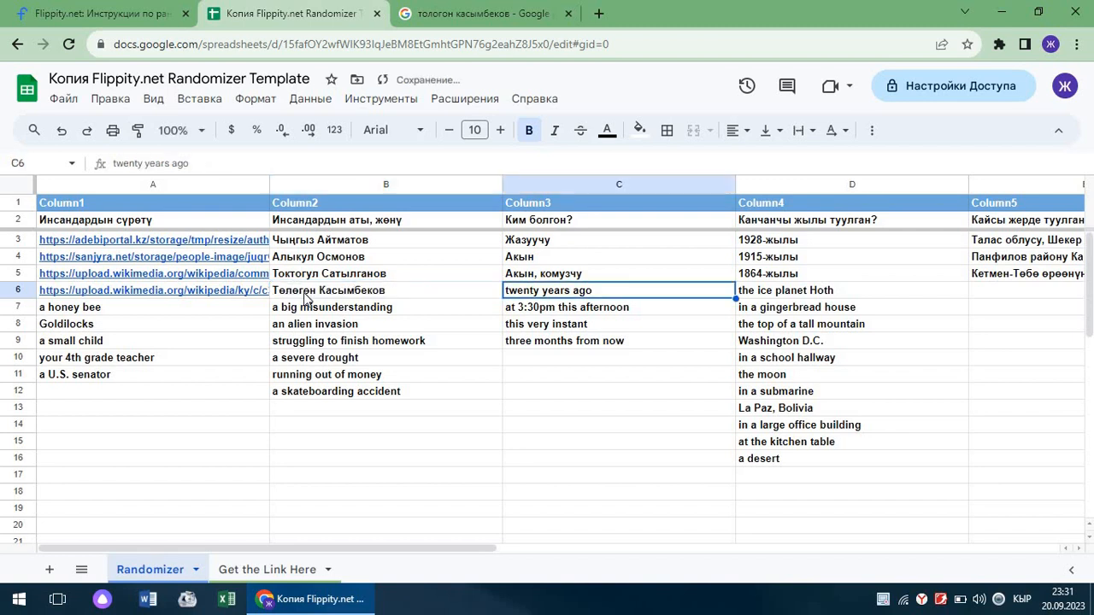
pyautogui.write('Жазуучу')
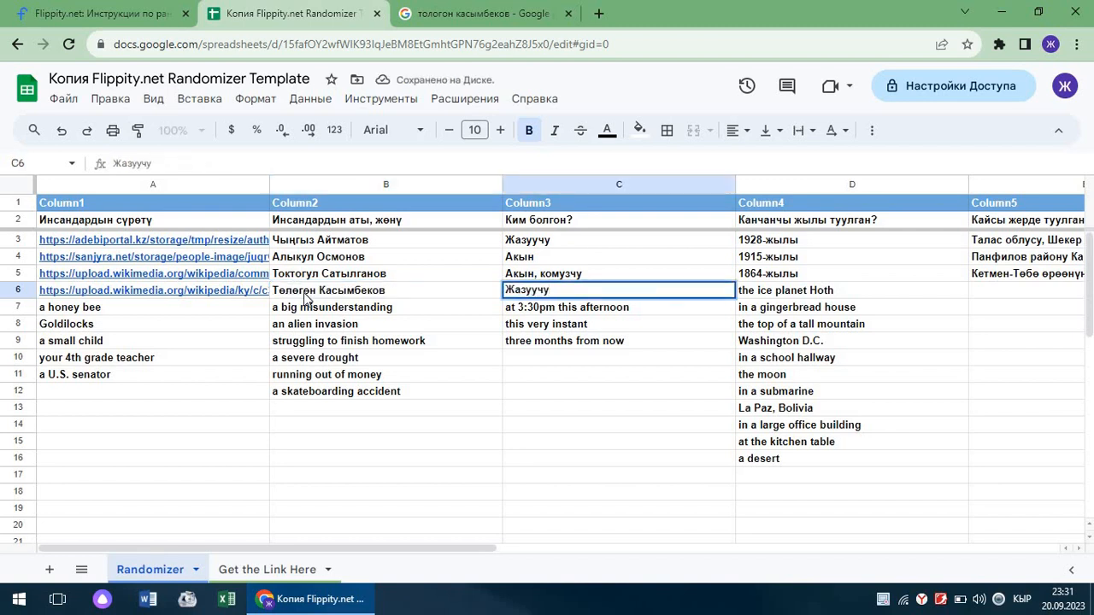
# Enter "1931-жылы" as the birth year in cell D6 and "Аксы району" as the birthplace in cell E6
pyautogui.press('Tab')
pyautogui.write('1')
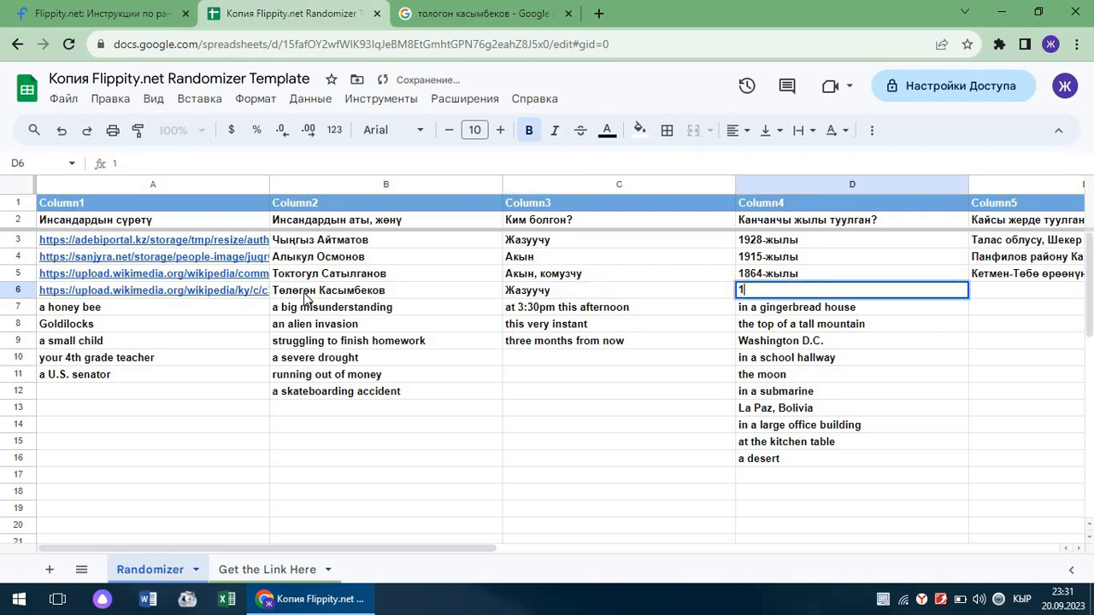
pyautogui.write('931')
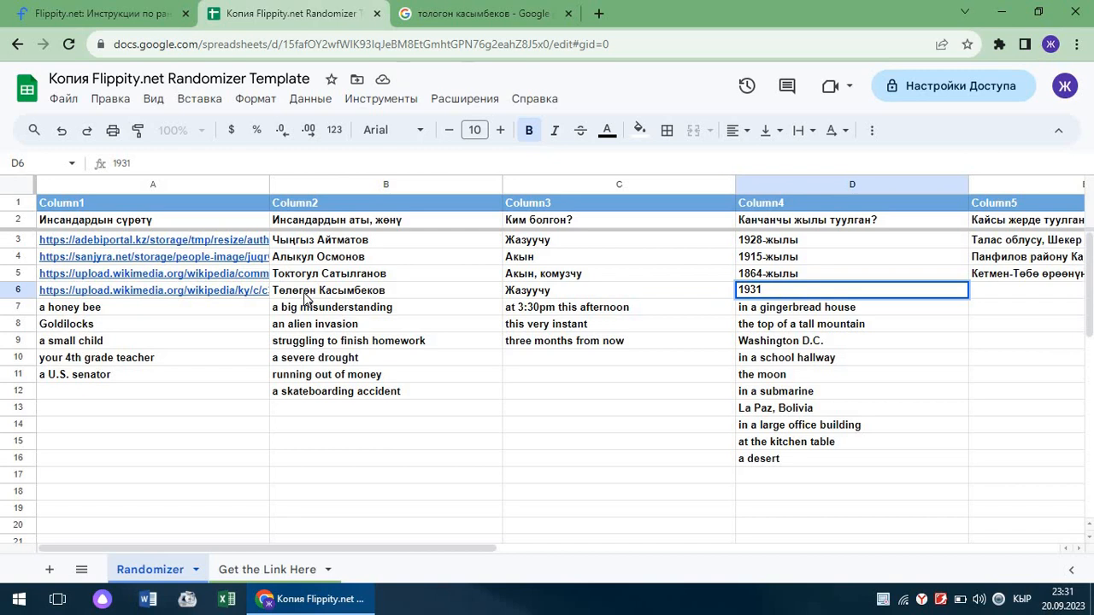
pyautogui.write('-жылы')
pyautogui.press('Tab')
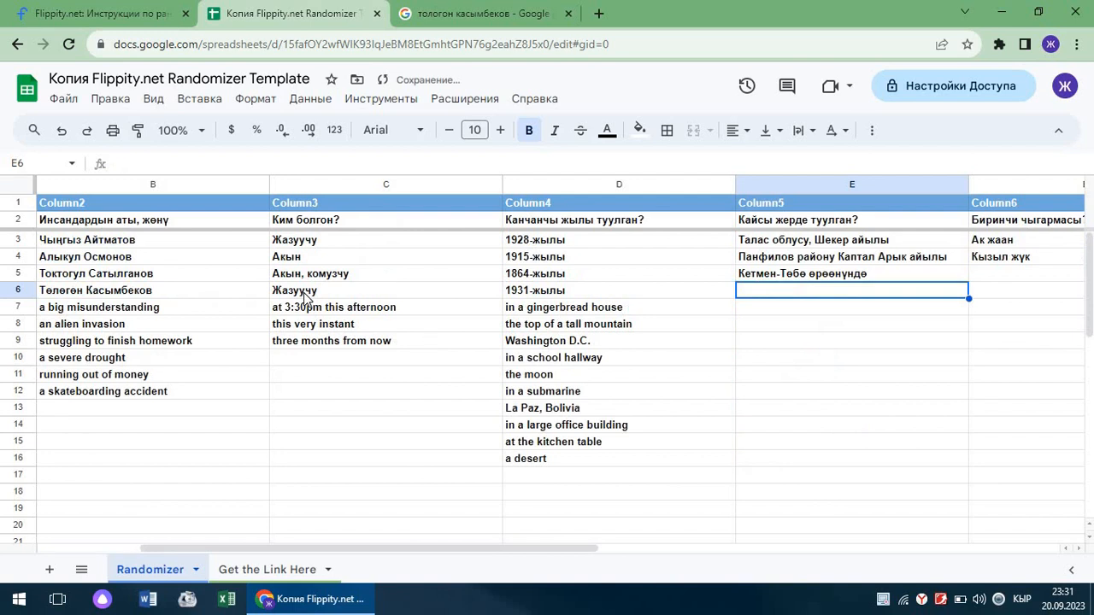
pyautogui.write('Ак')
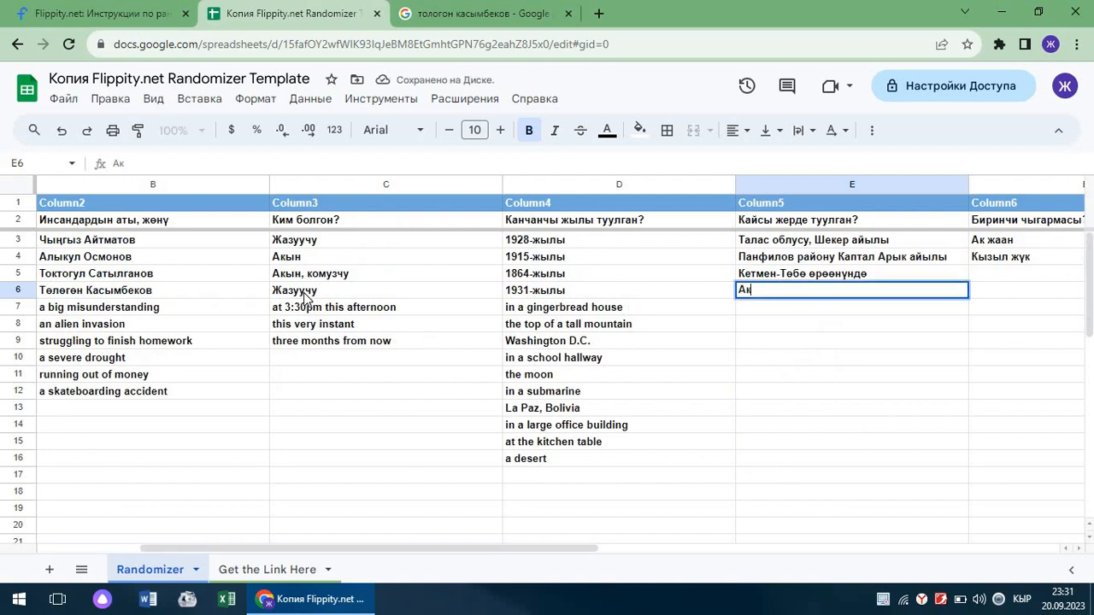
pyautogui.write('сы району')
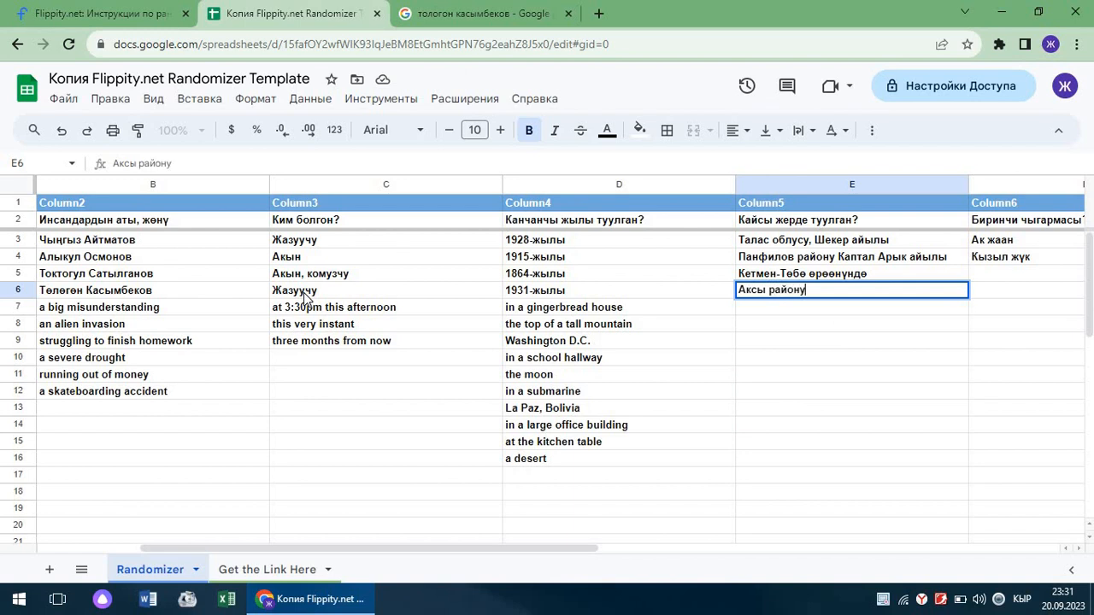
pyautogui.press('Tab')
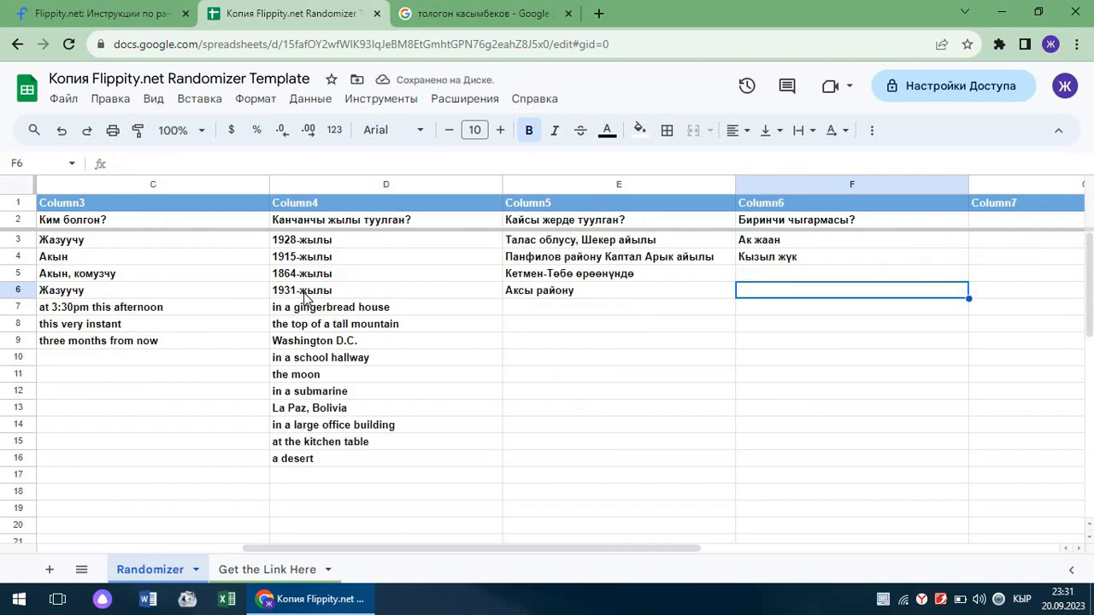
# Enter "Кичинекей жылкычы" as the first work in cell F6
pyautogui.write('Кичи')
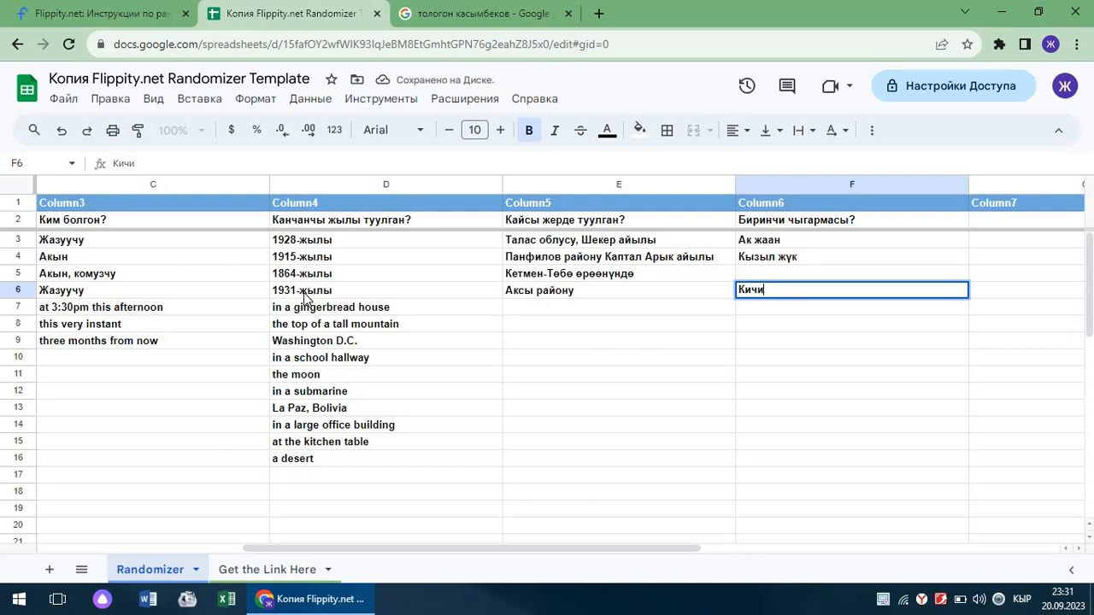
pyautogui.write('нек')
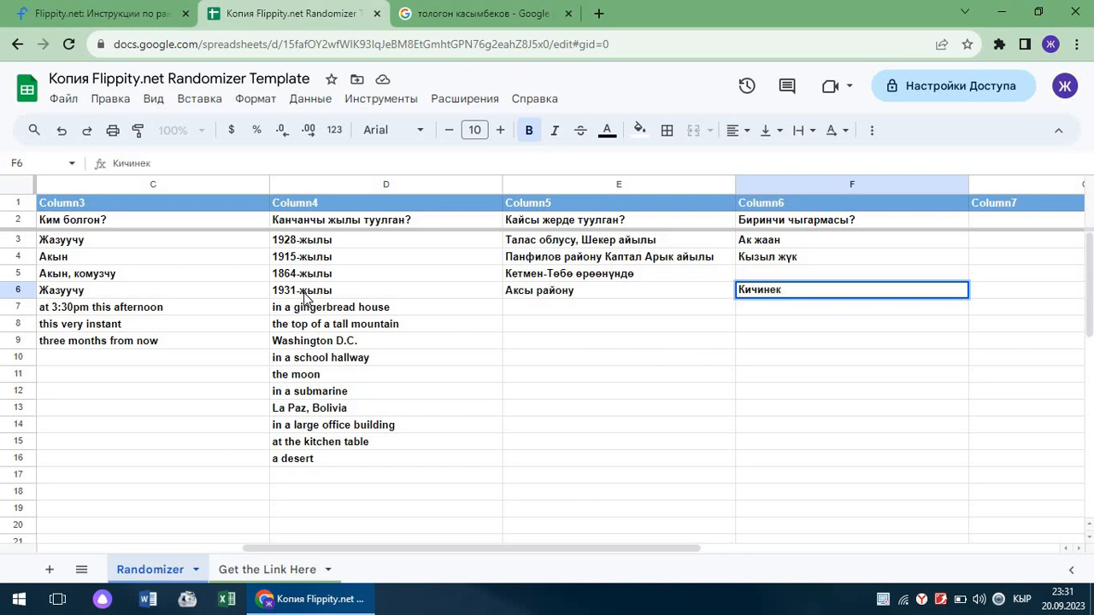
pyautogui.write('ей жылкыч')
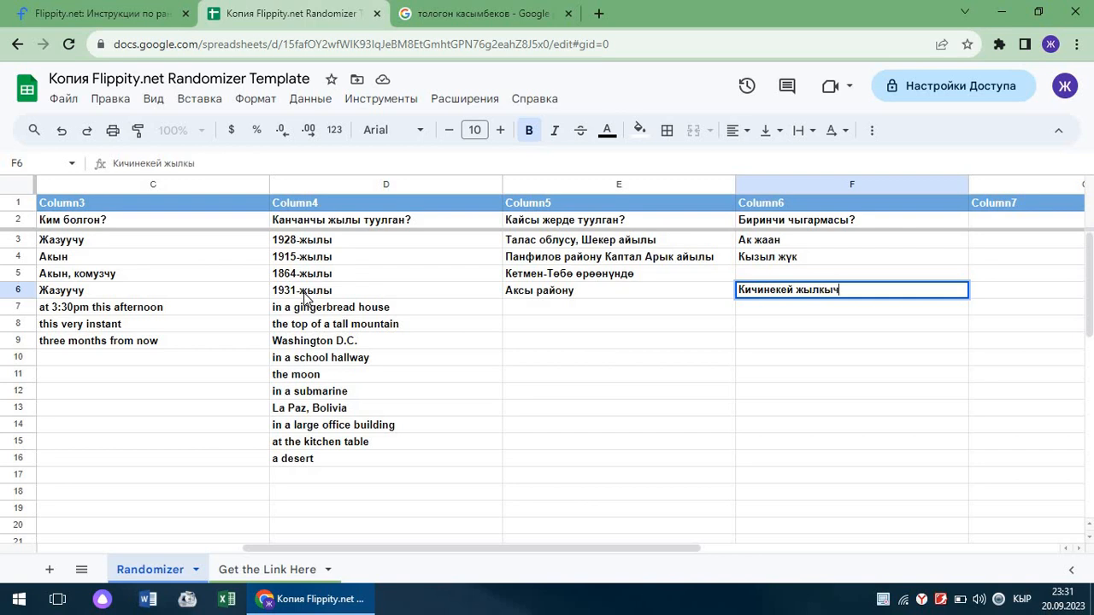
pyautogui.write('ы')
# Clear the leftover English sample text below the writers' rows, in the range A7:E17
pyautogui.moveTo(661, 547); pyautogui.dragTo(418, 545)
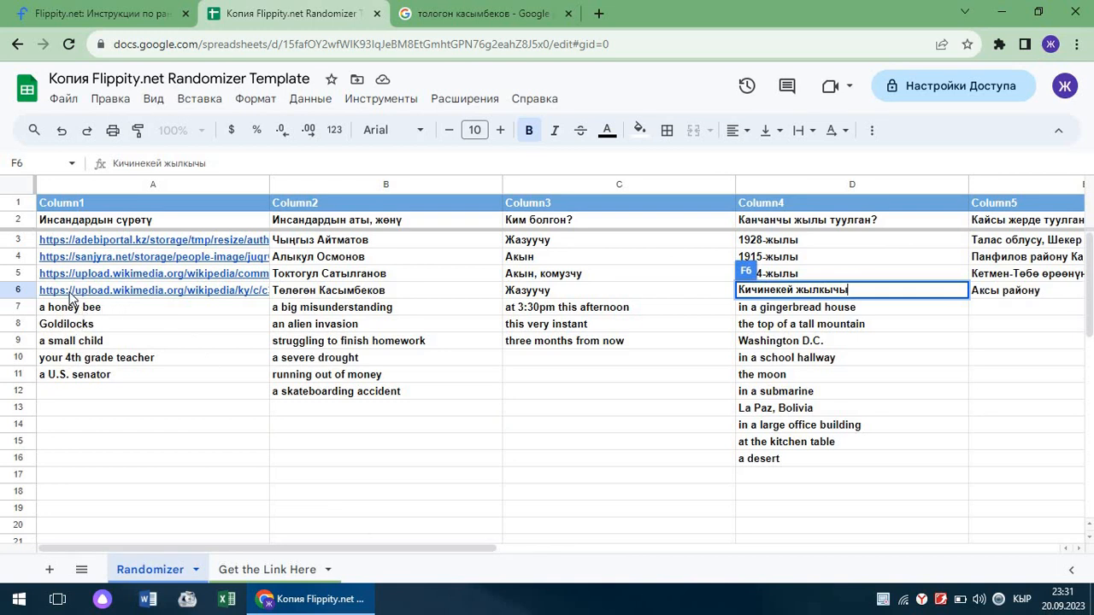
pyautogui.moveTo(73, 291)
pyautogui.moveTo(82, 313); pyautogui.dragTo(987, 479)
pyautogui.press('Delete')
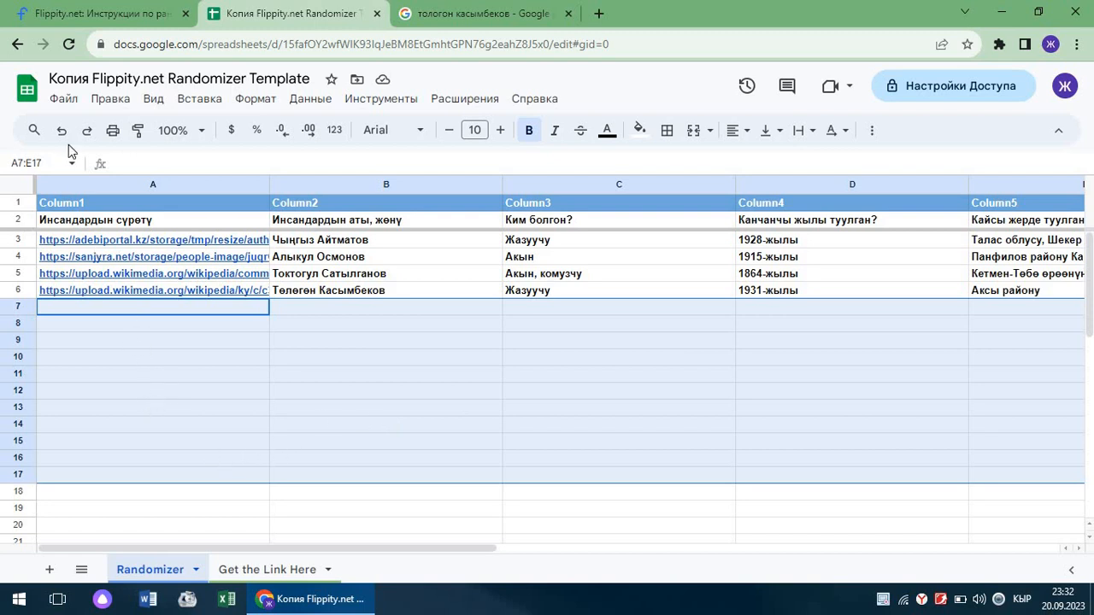
# Publish the entire spreadsheet to the web as a web page and close the publishing dialog
pyautogui.click(65, 104)
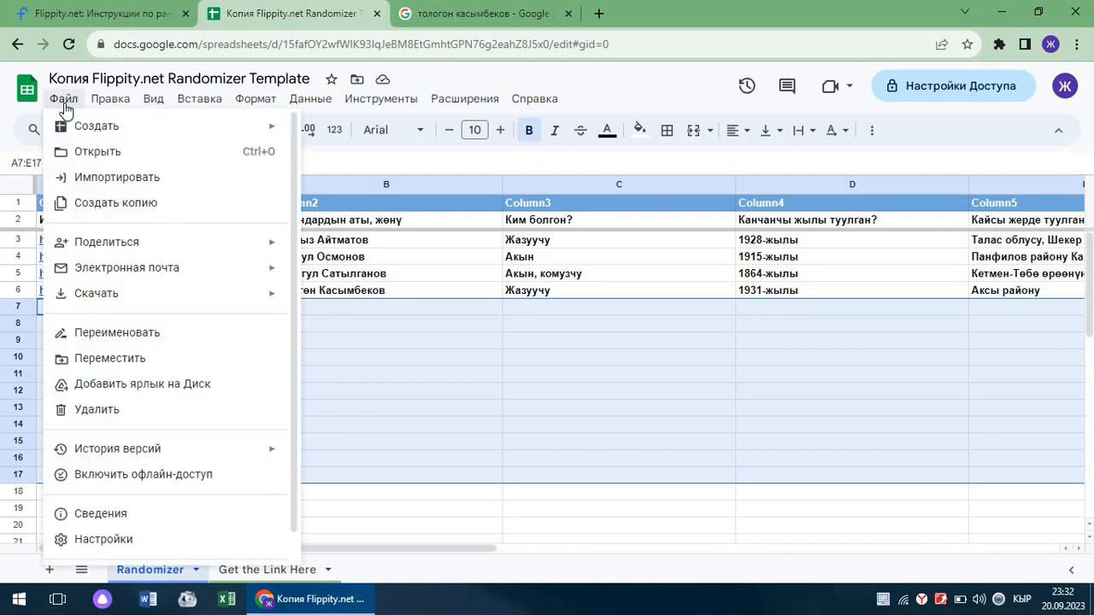
pyautogui.moveTo(98, 250)
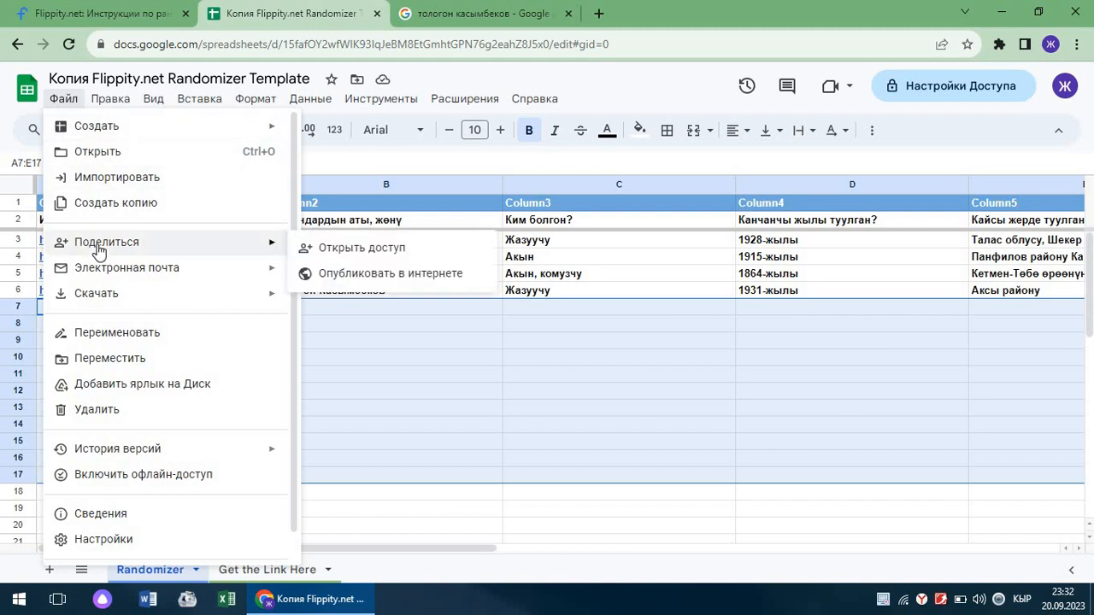
pyautogui.click(356, 279)
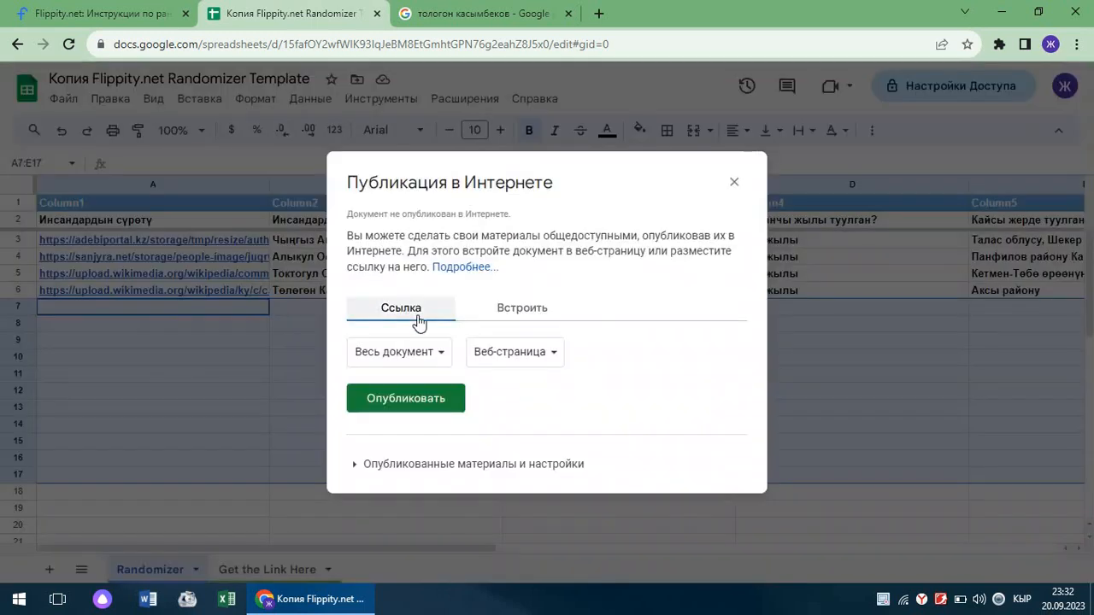
pyautogui.click(396, 407)
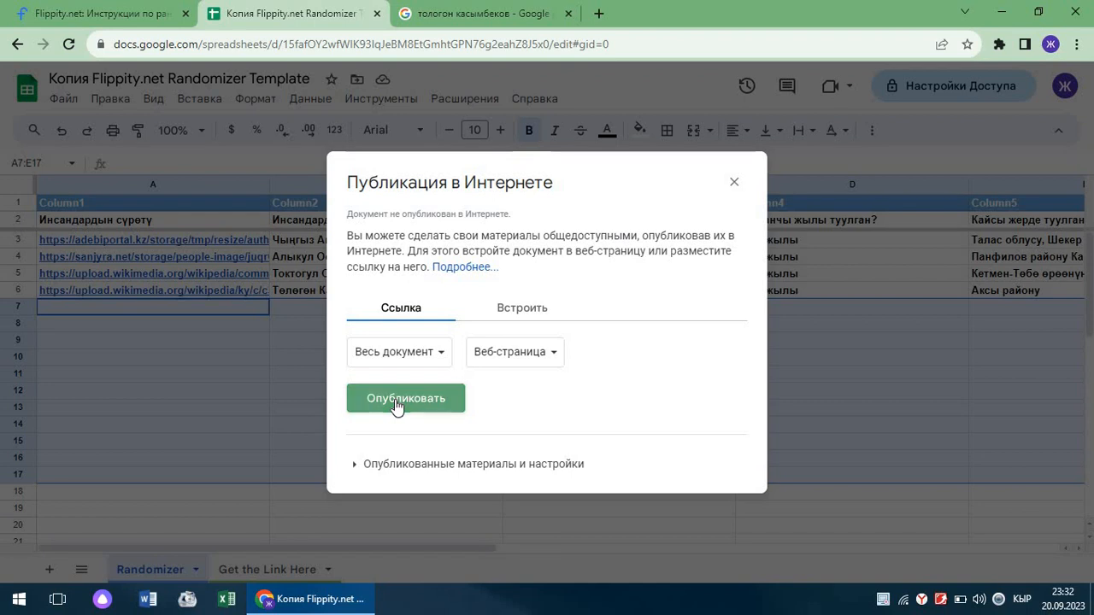
pyautogui.click(618, 141)
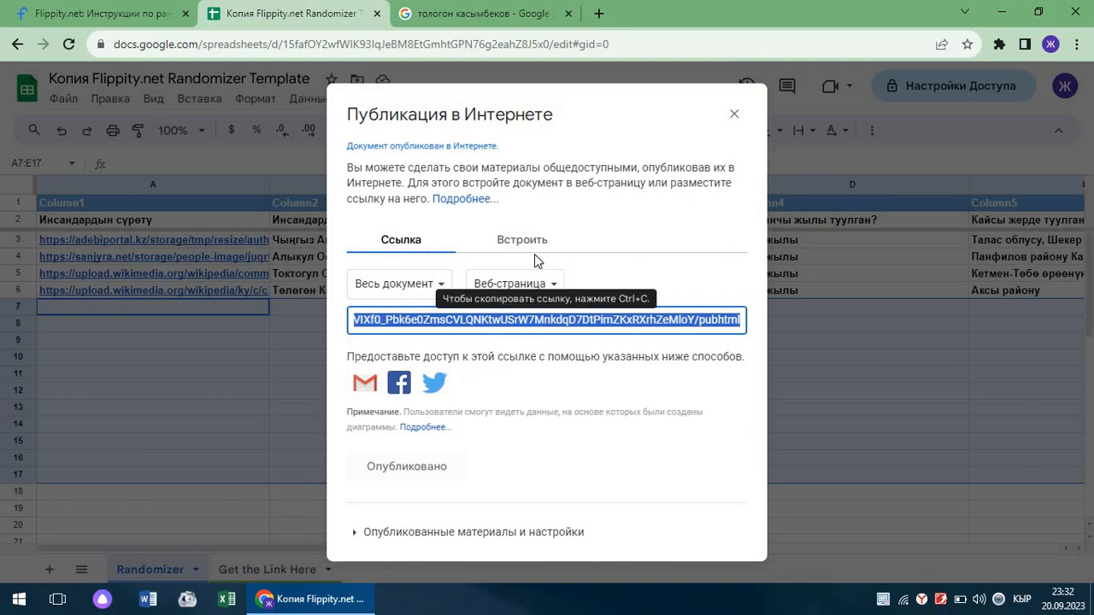
pyautogui.click(735, 114)
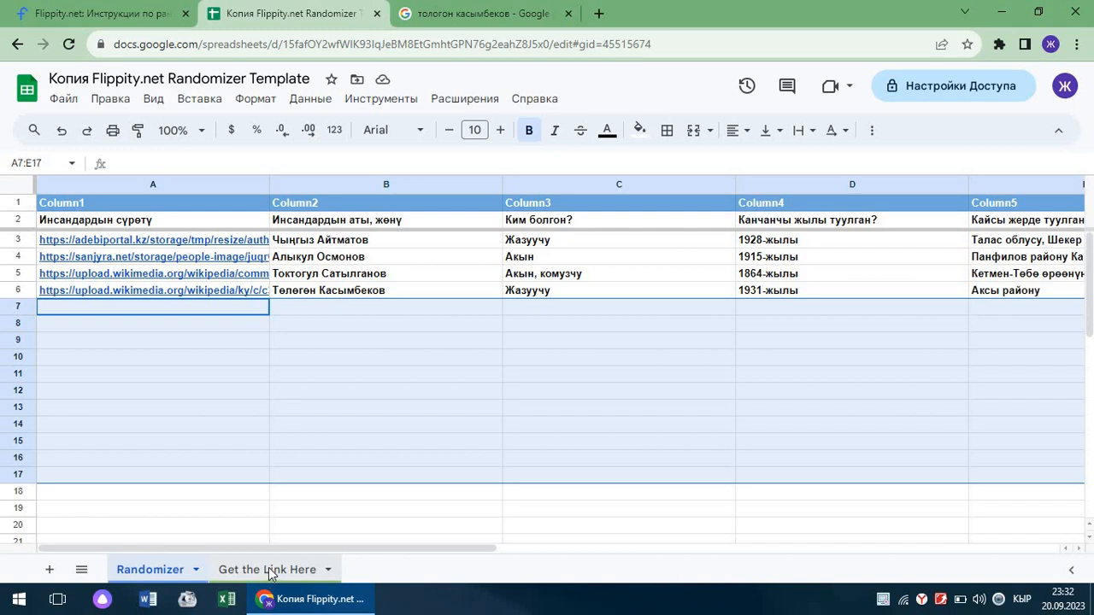
# Copy the Flippity Randomizer link in cell A2 of the "Get the Link Here" sheet
pyautogui.click(270, 573)
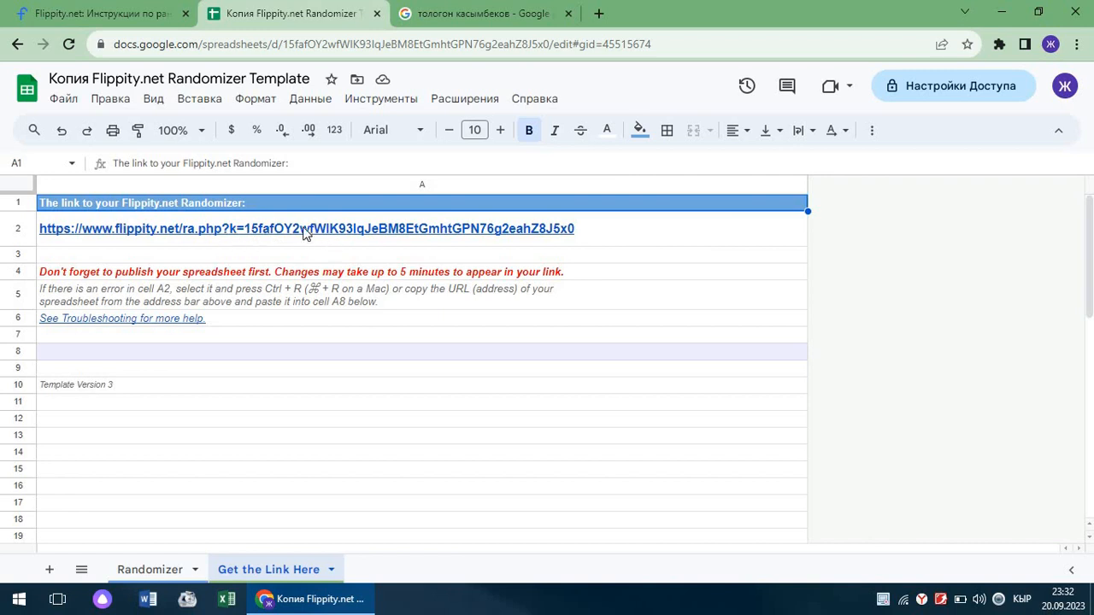
pyautogui.moveTo(288, 233)
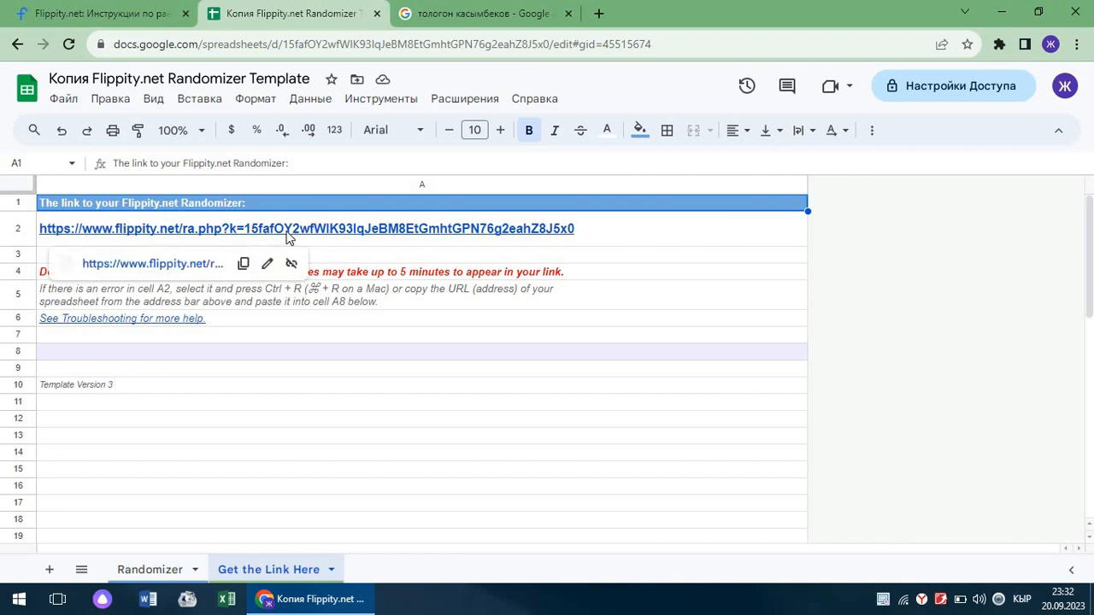
pyautogui.click(244, 267)
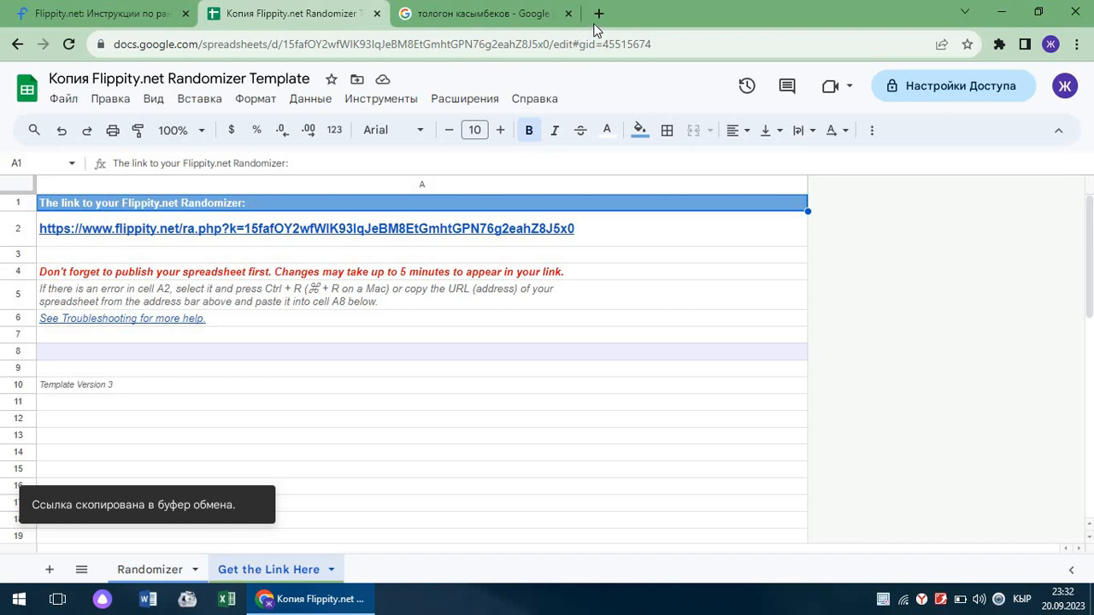
# Open the copied Randomizer link in a new browser tab
pyautogui.moveTo(462, 247)
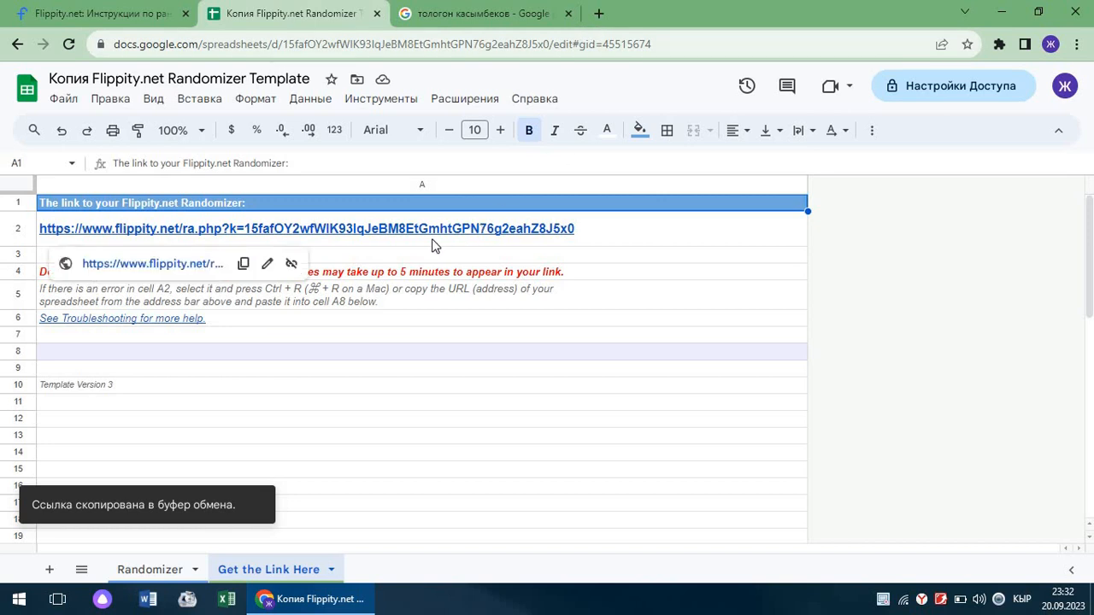
pyautogui.click(600, 16)
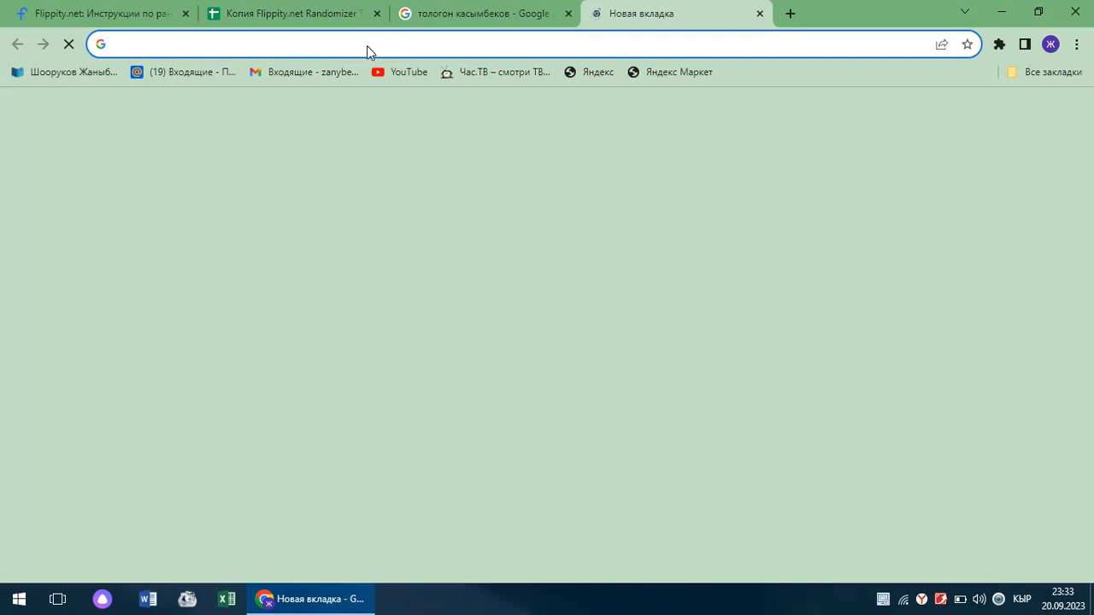
pyautogui.rightClick(367, 47)
pyautogui.click(416, 112)
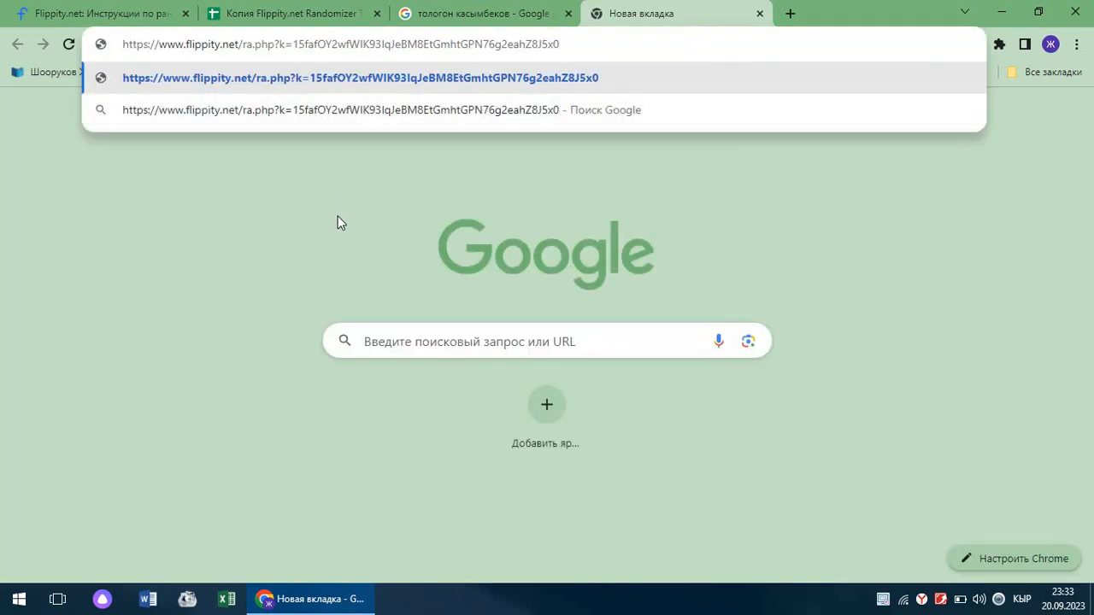
pyautogui.press('Return')
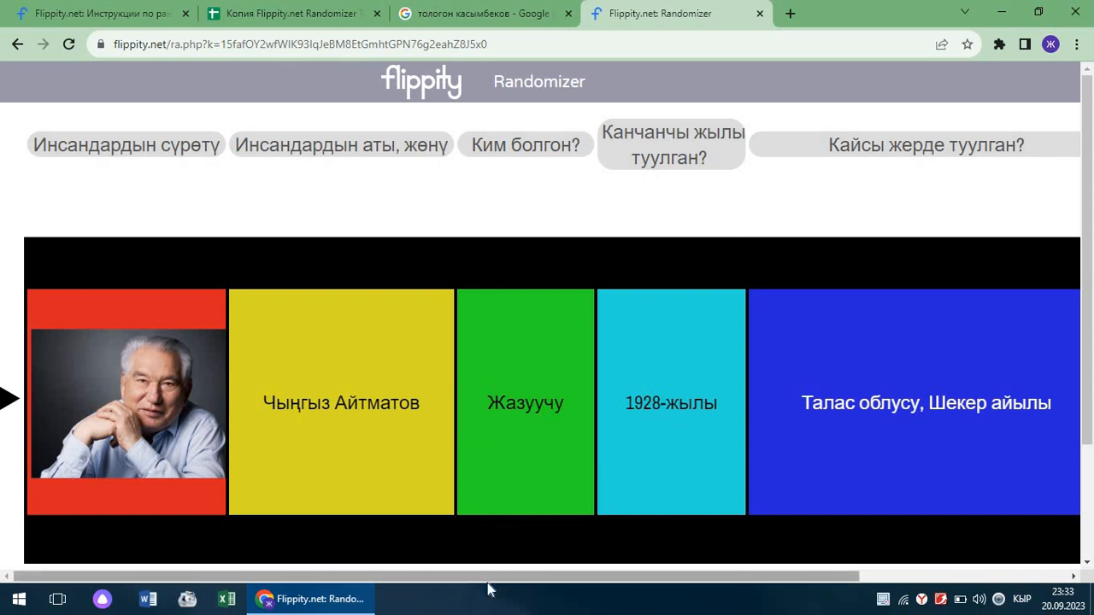
# Spin all columns of the Randomizer at once and view the resulting combination from the portrait to the first work
pyautogui.moveTo(488, 581); pyautogui.dragTo(700, 598)
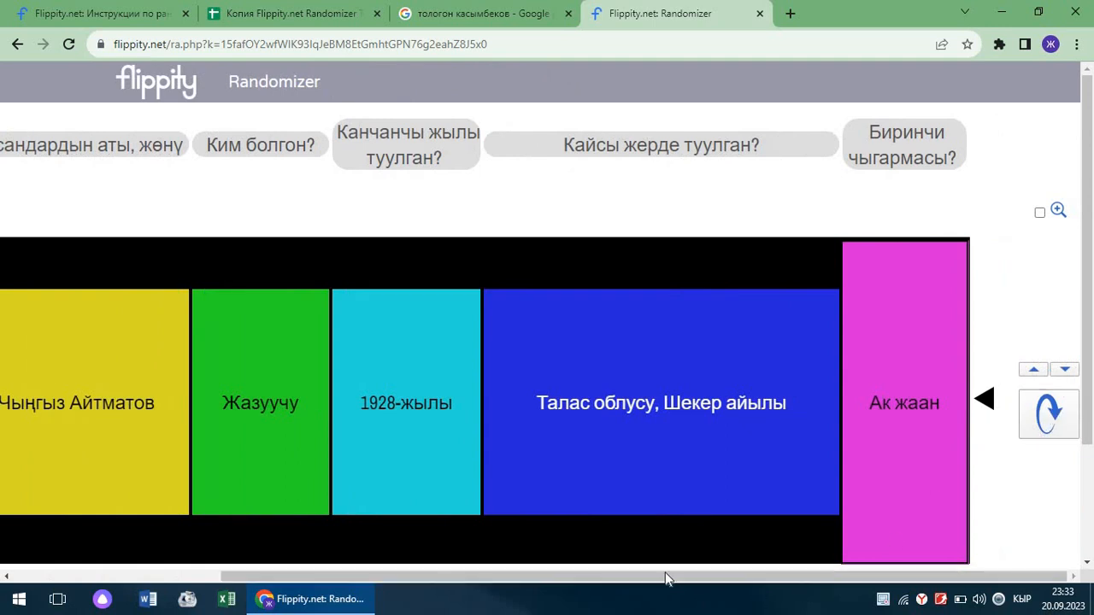
pyautogui.click(1030, 410)
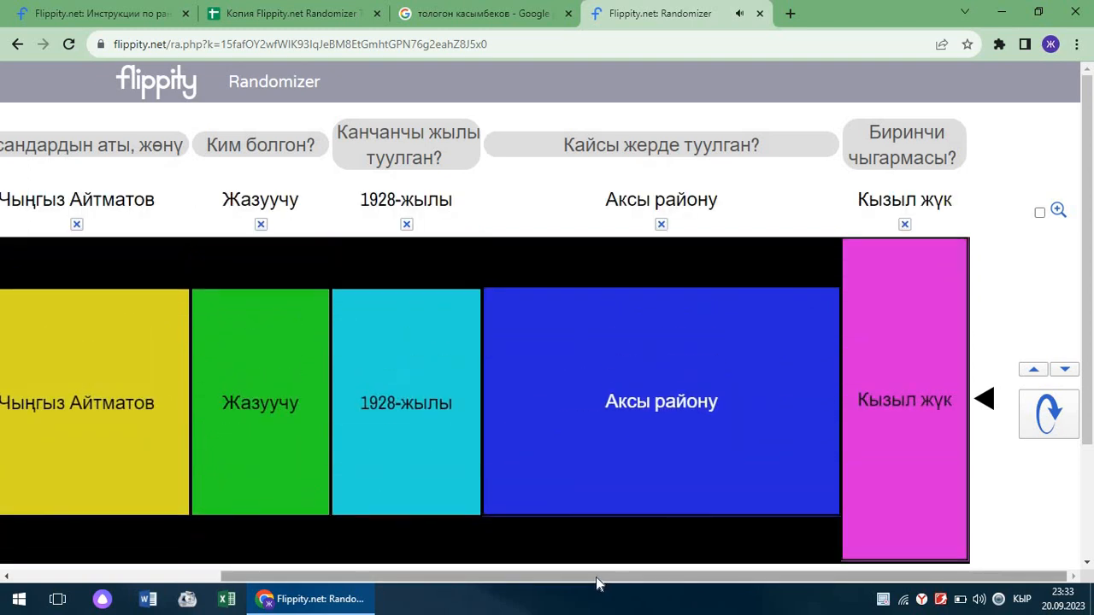
pyautogui.moveTo(595, 577); pyautogui.dragTo(404, 577)
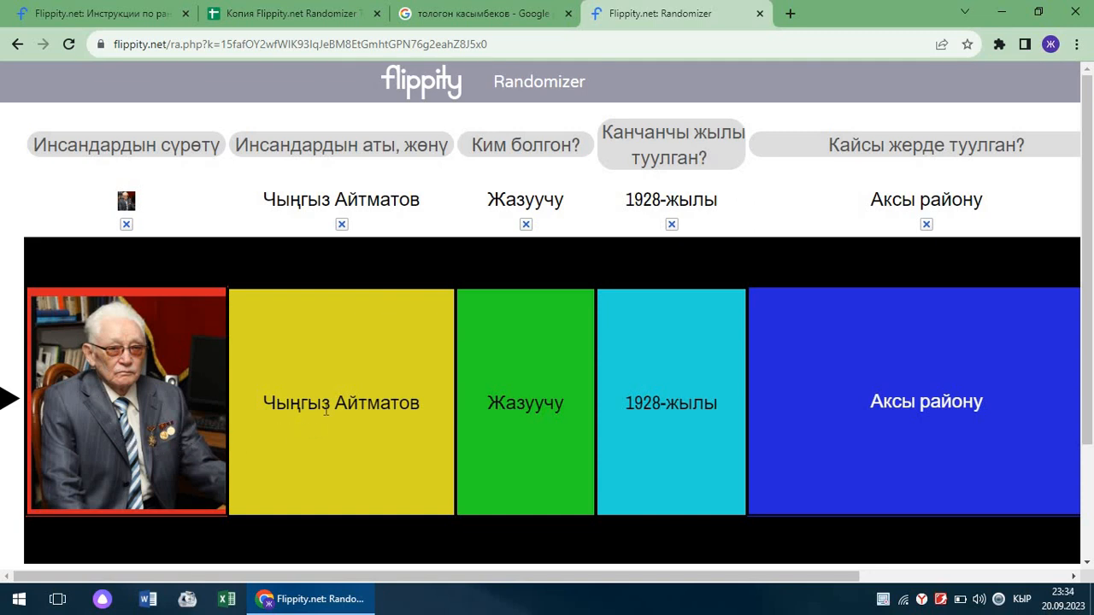
# Step the name column through its entries in both directions and leave it on "Төлөгөн Касымбеков"
pyautogui.scroll(-1, 326, 411)
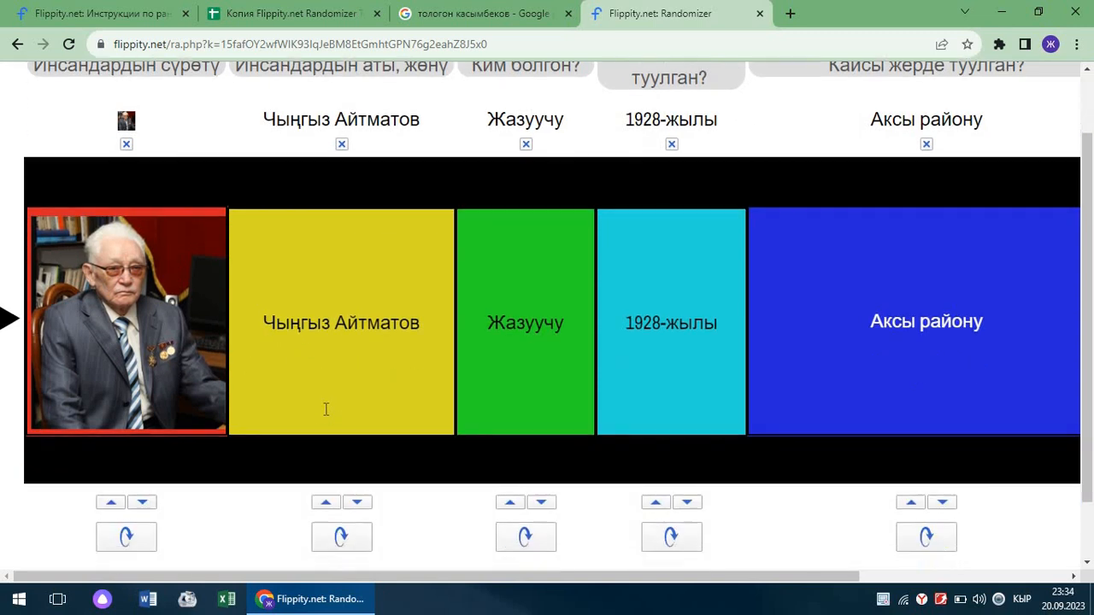
pyautogui.click(326, 505)
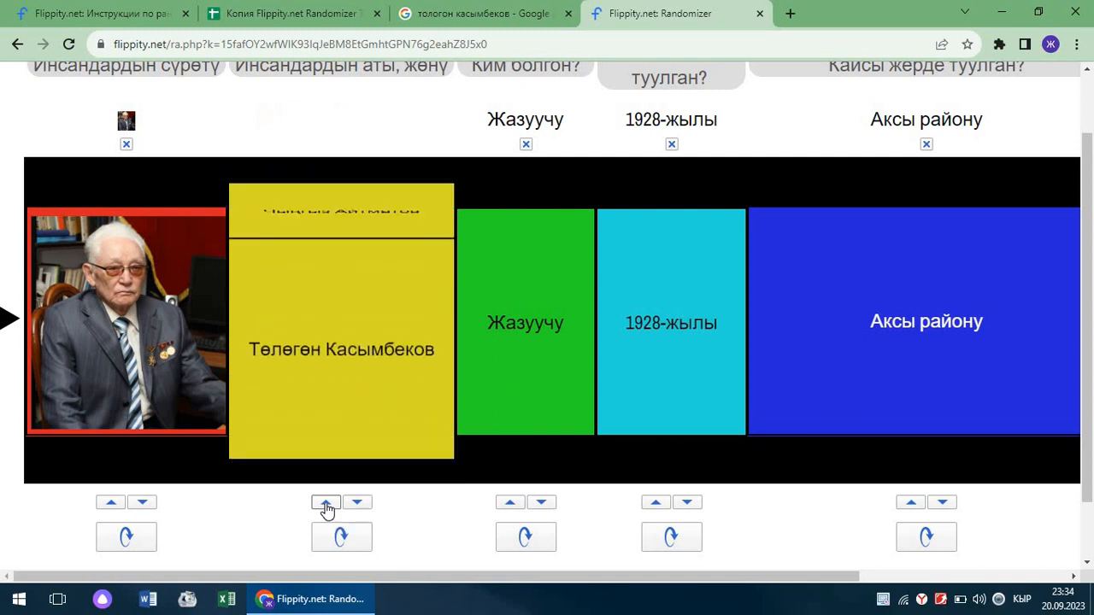
pyautogui.click(325, 506)
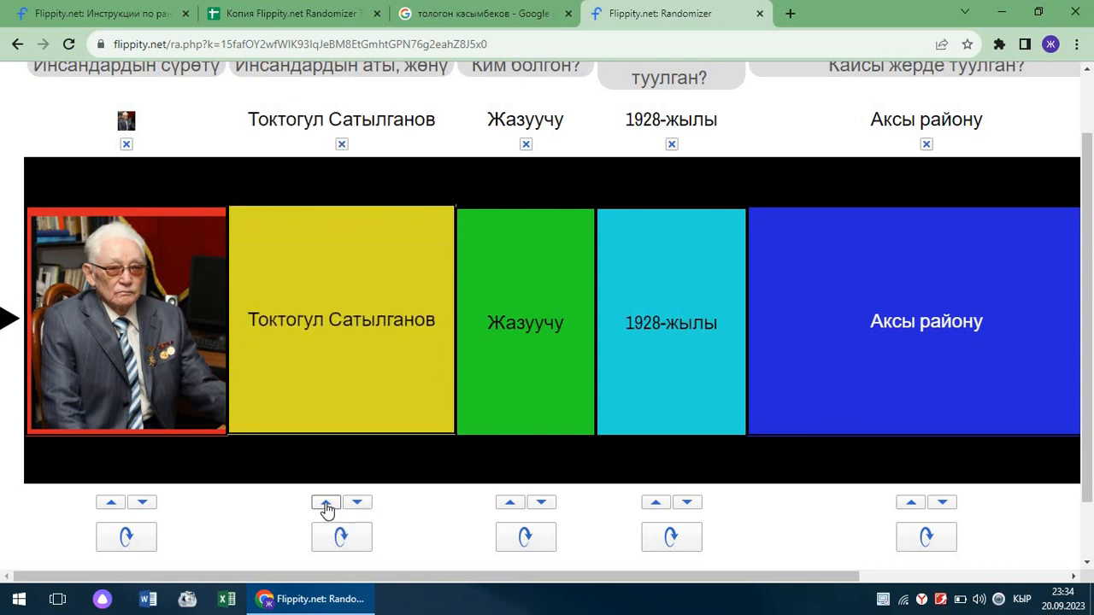
pyautogui.click(326, 506)
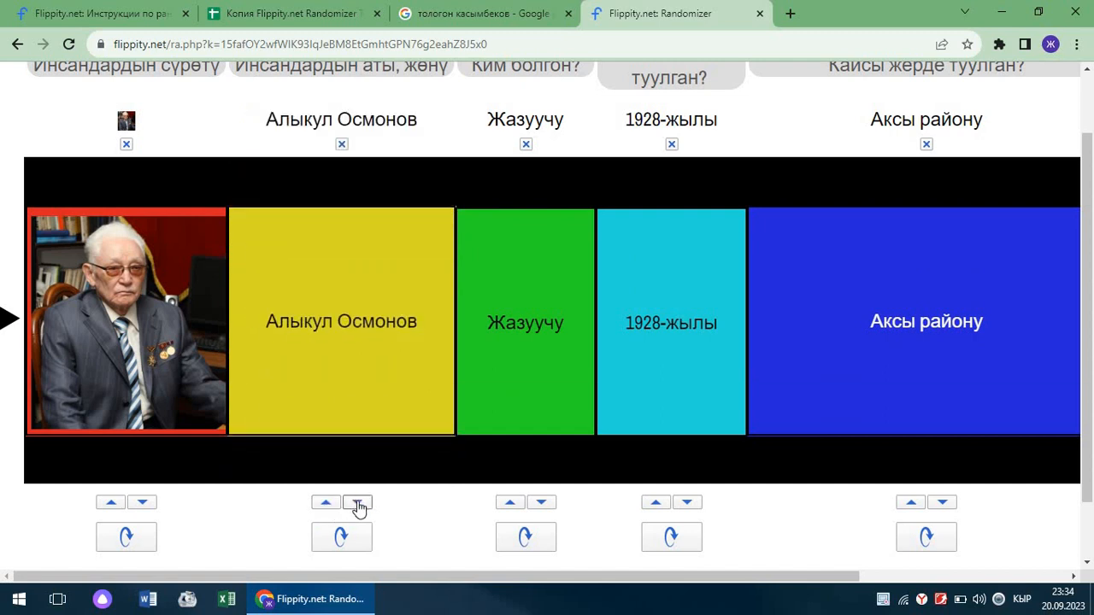
pyautogui.click(358, 505)
pyautogui.click(358, 504)
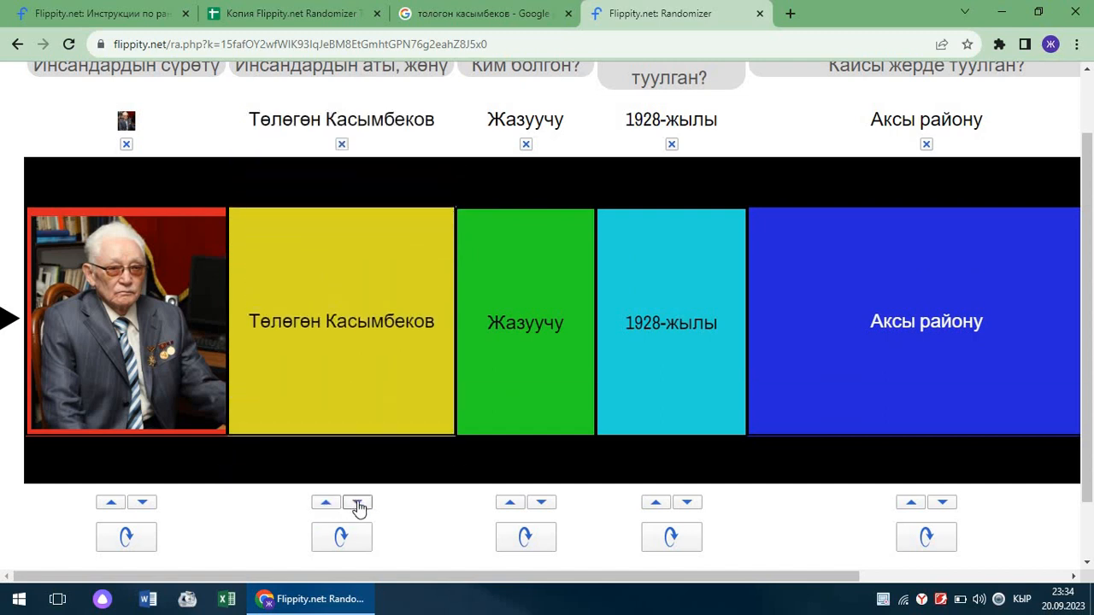
pyautogui.click(358, 504)
pyautogui.click(324, 506)
# Spin the occupation column by itself and move the birth year column to "1931-жылы" to match the portrait
pyautogui.click(527, 538)
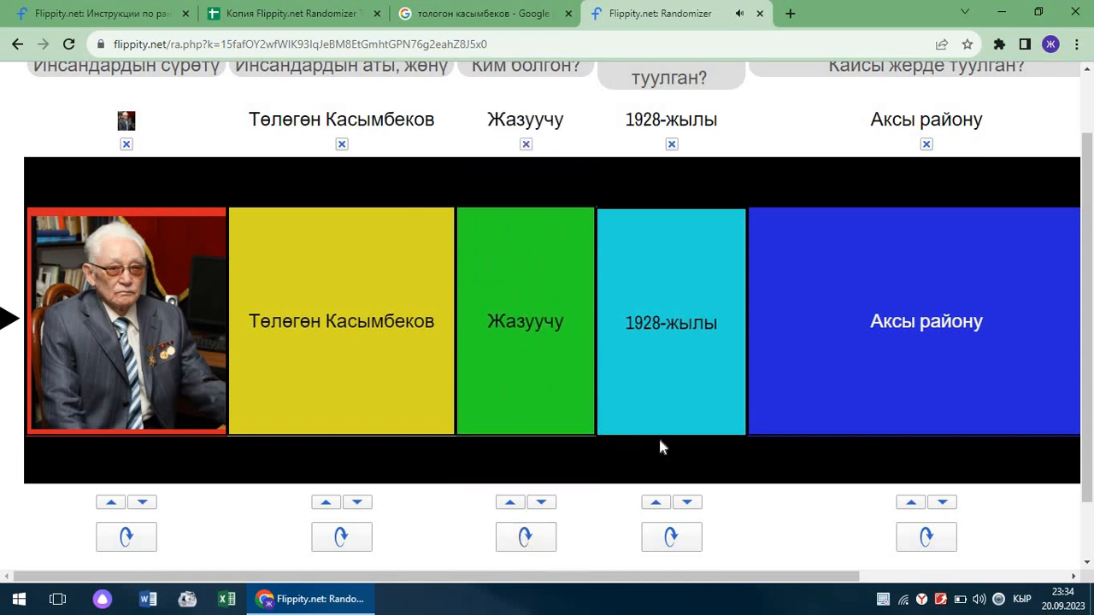
pyautogui.click(657, 504)
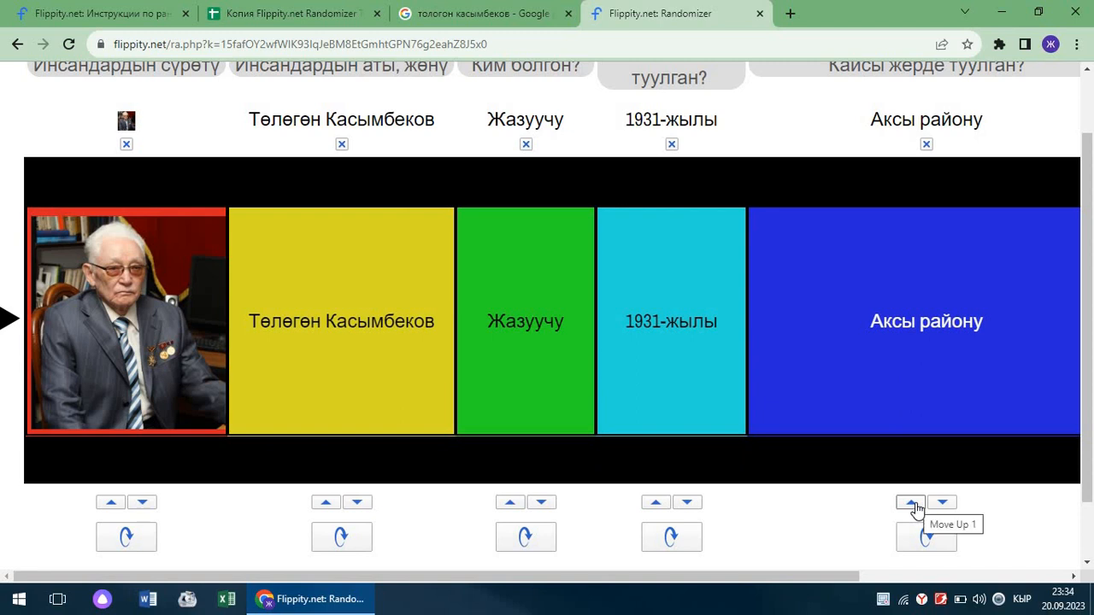
pyautogui.click(1075, 577)
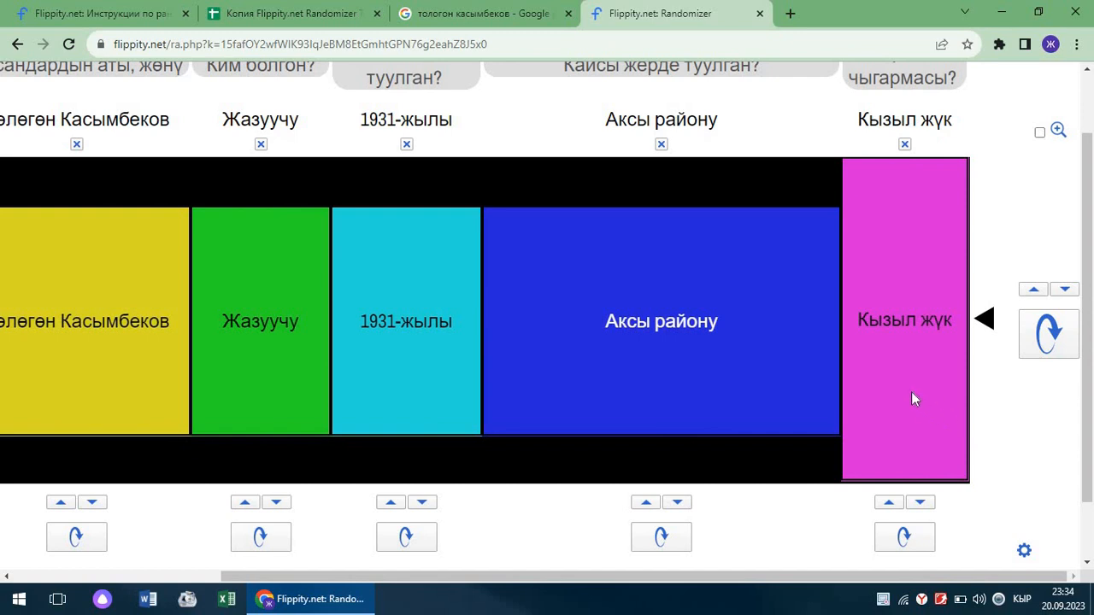
# Step the first work column through its entries in both directions and leave it on "Ак жаан"
pyautogui.click(919, 505)
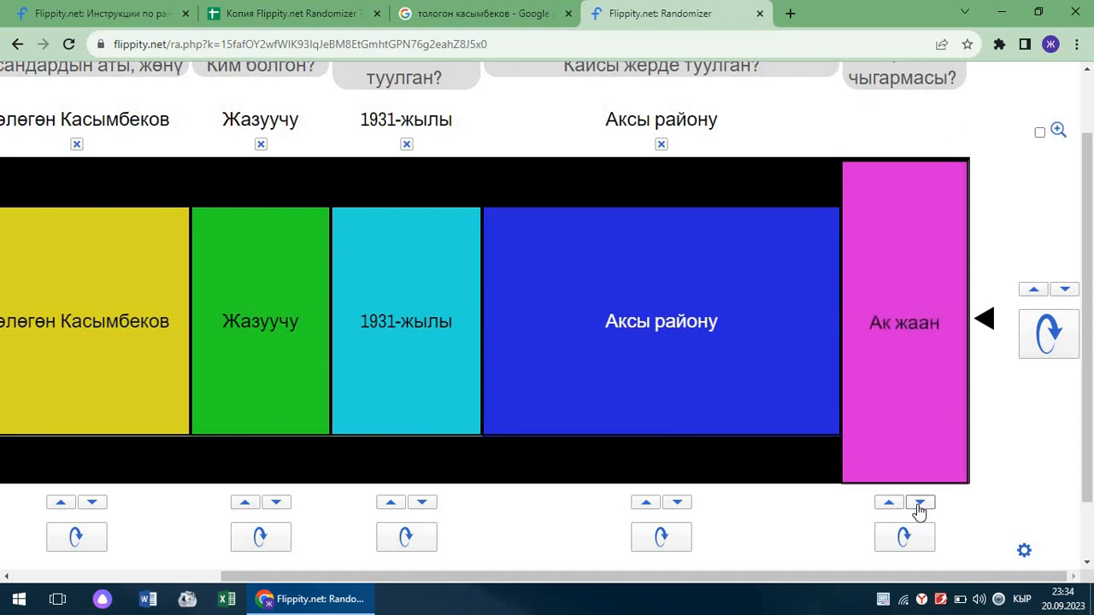
pyautogui.click(919, 505)
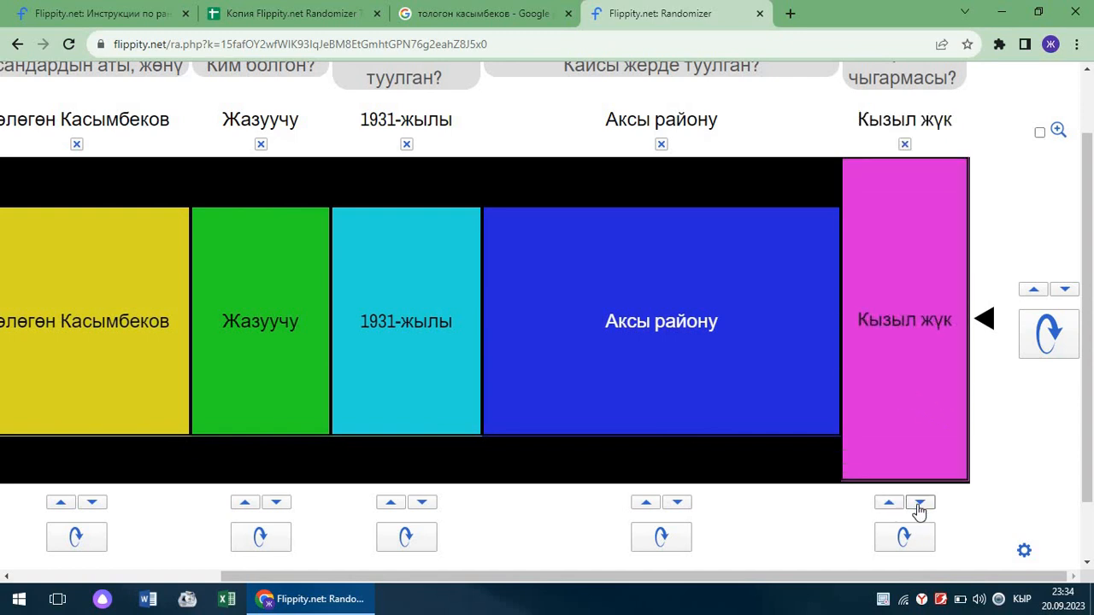
pyautogui.click(919, 506)
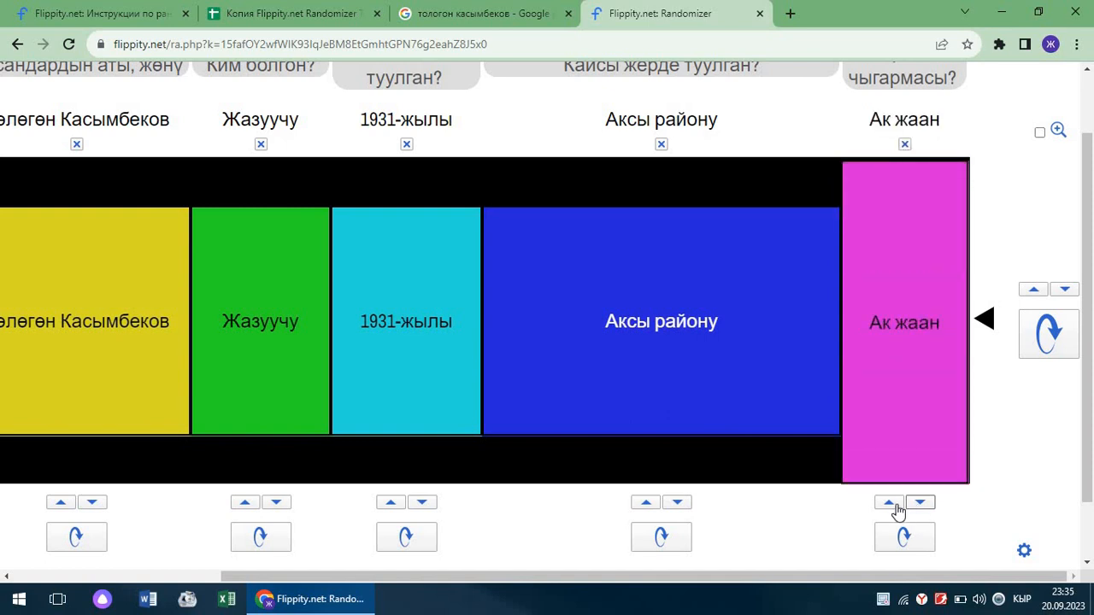
pyautogui.click(888, 504)
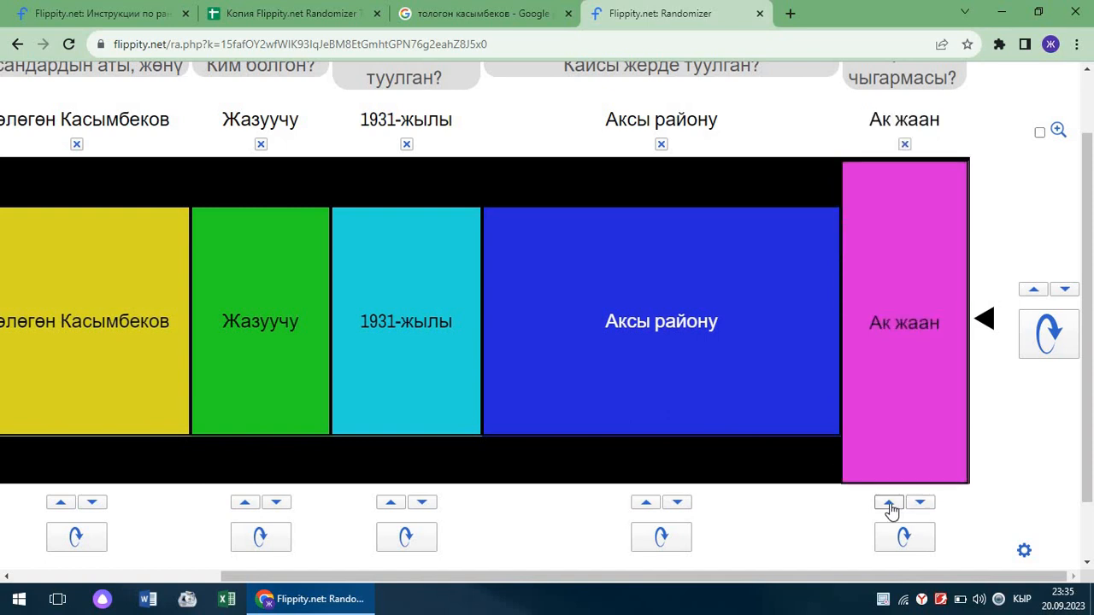
pyautogui.click(889, 505)
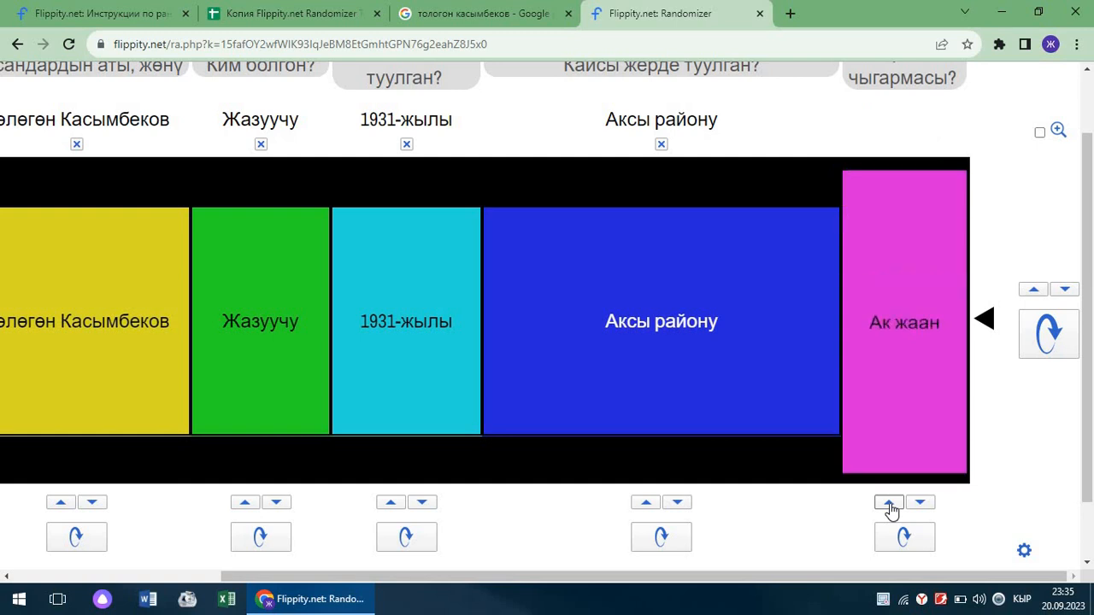
pyautogui.click(889, 504)
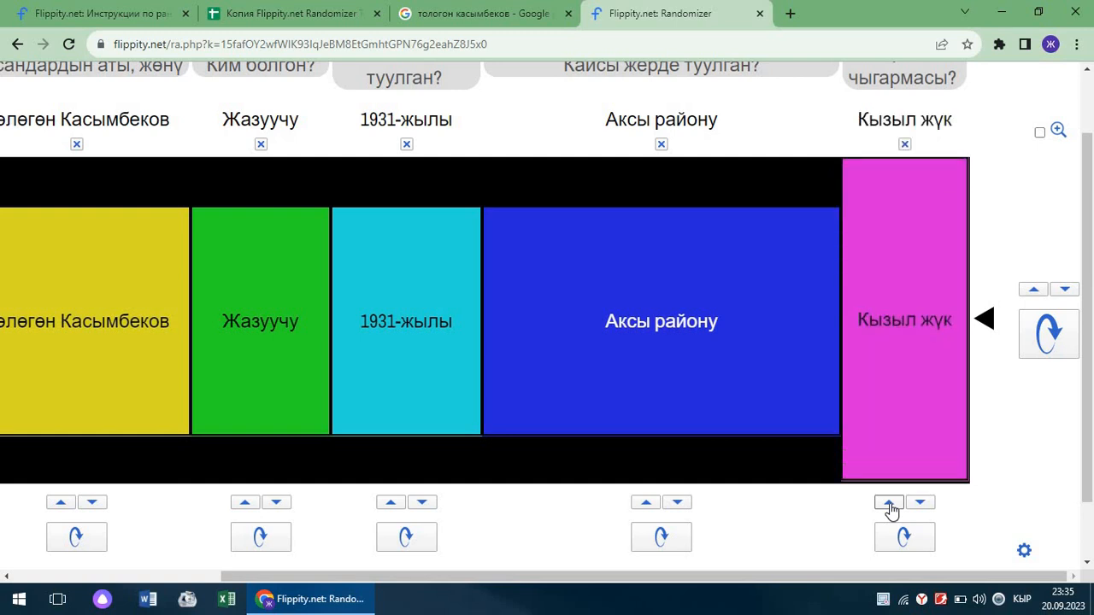
pyautogui.click(889, 504)
pyautogui.click(888, 505)
pyautogui.click(888, 504)
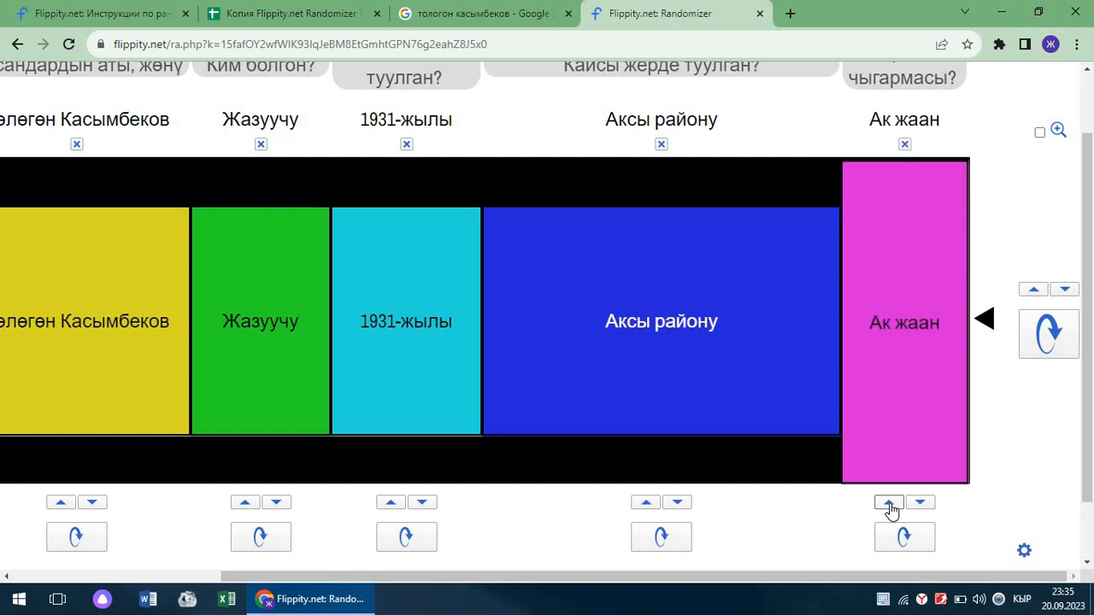
pyautogui.click(889, 504)
pyautogui.click(889, 504)
pyautogui.click(922, 504)
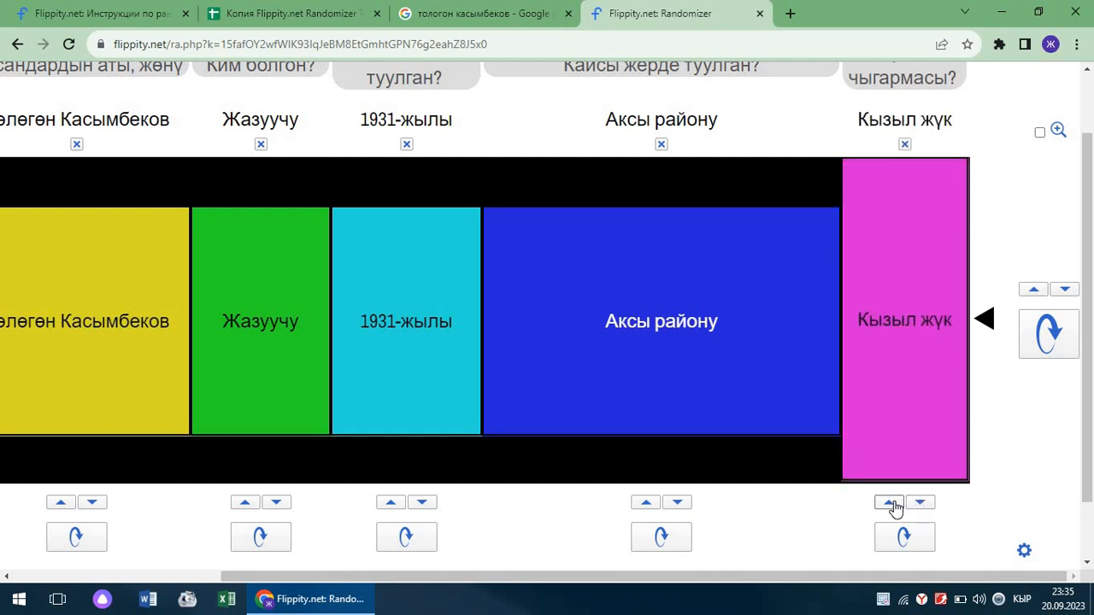
pyautogui.click(893, 505)
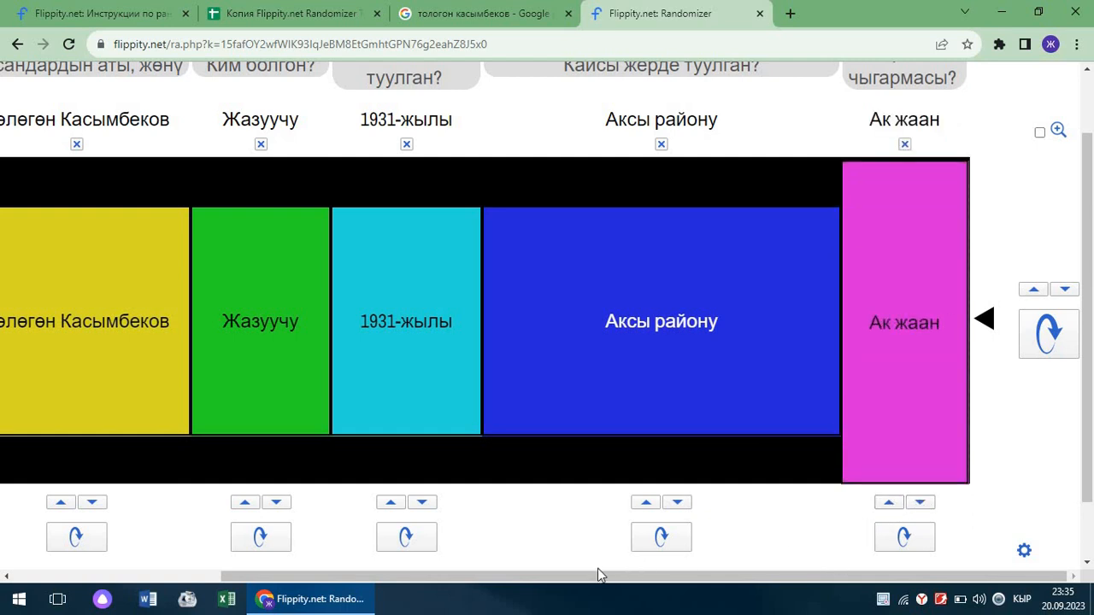
# Spin all columns of the Randomizer at once and move the portrait column to the stamp picture of Токтогул Сатылганов
pyautogui.moveTo(596, 584); pyautogui.dragTo(217, 534)
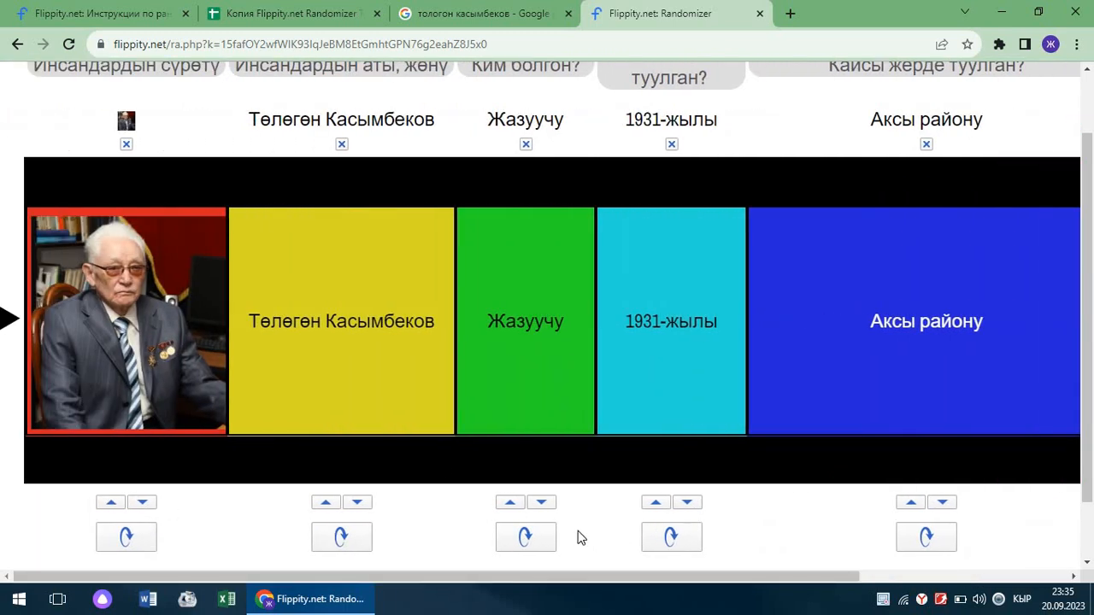
pyautogui.moveTo(533, 581); pyautogui.dragTo(210, 557)
pyautogui.moveTo(730, 578); pyautogui.dragTo(1051, 362)
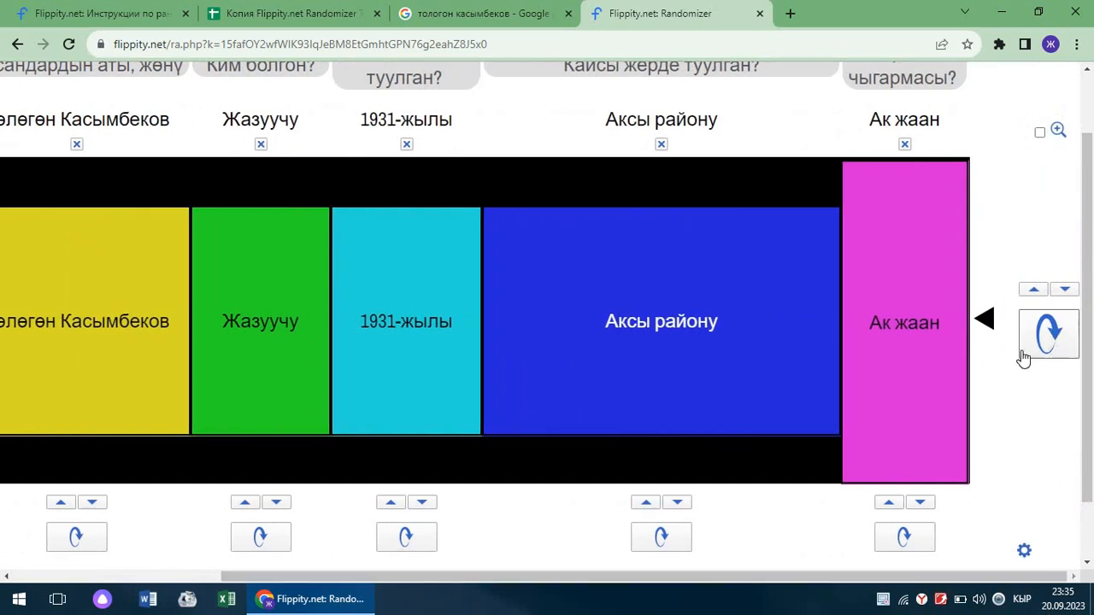
pyautogui.click(1046, 340)
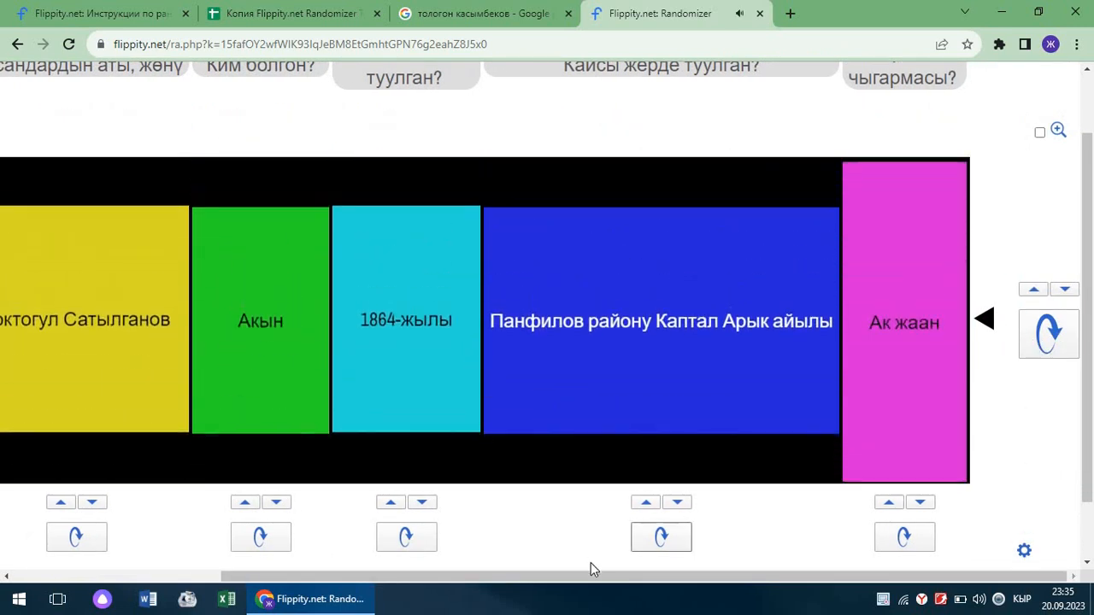
pyautogui.moveTo(466, 578); pyautogui.dragTo(257, 583)
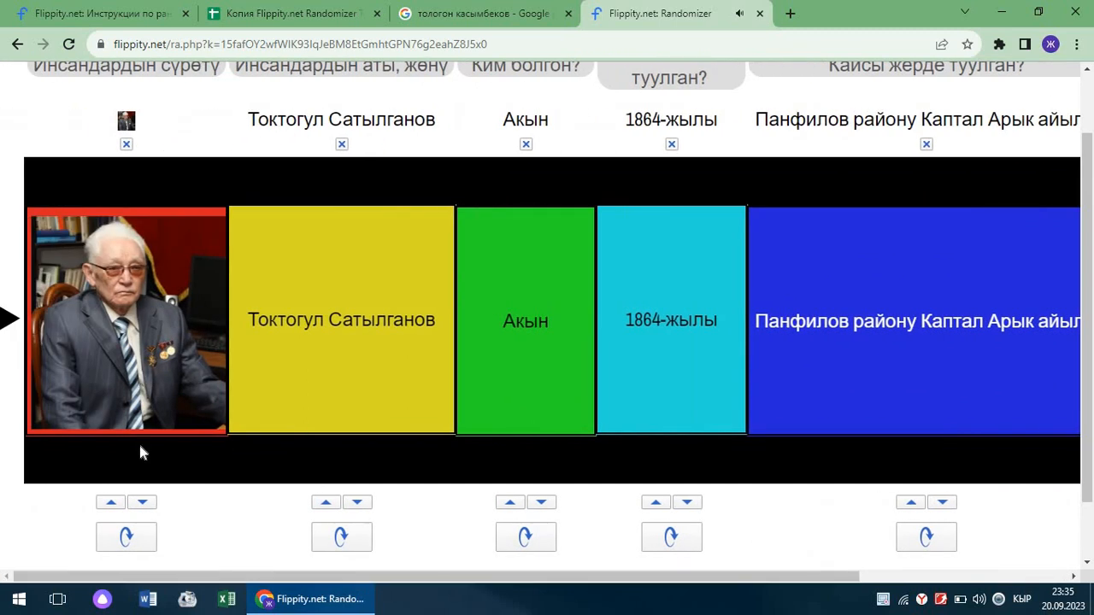
pyautogui.click(112, 503)
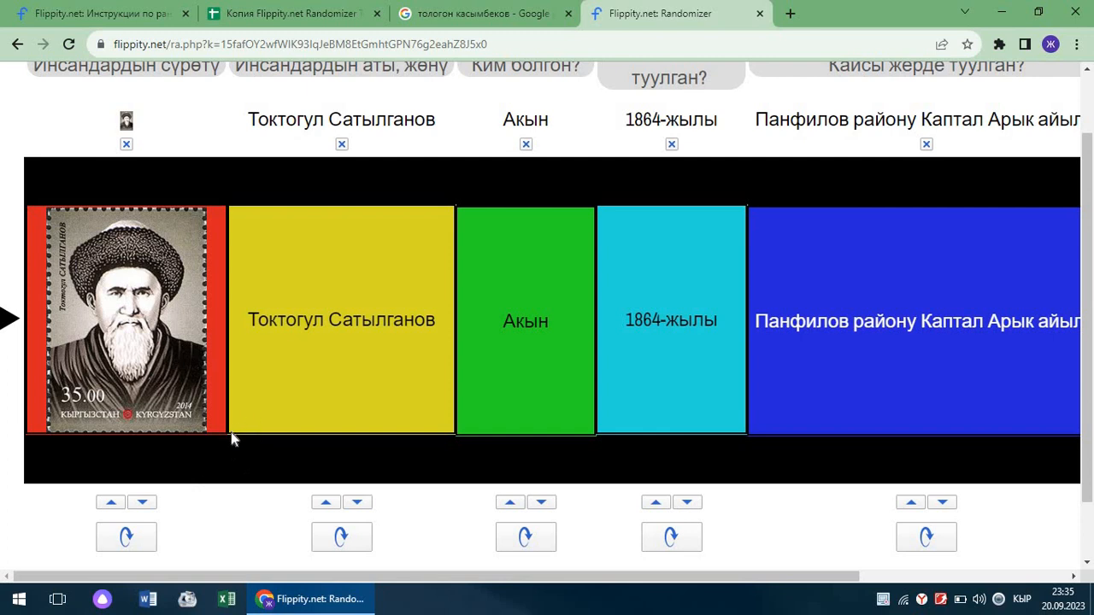
# Spin the name, occupation and birth year columns one by one, each on its own
pyautogui.click(348, 547)
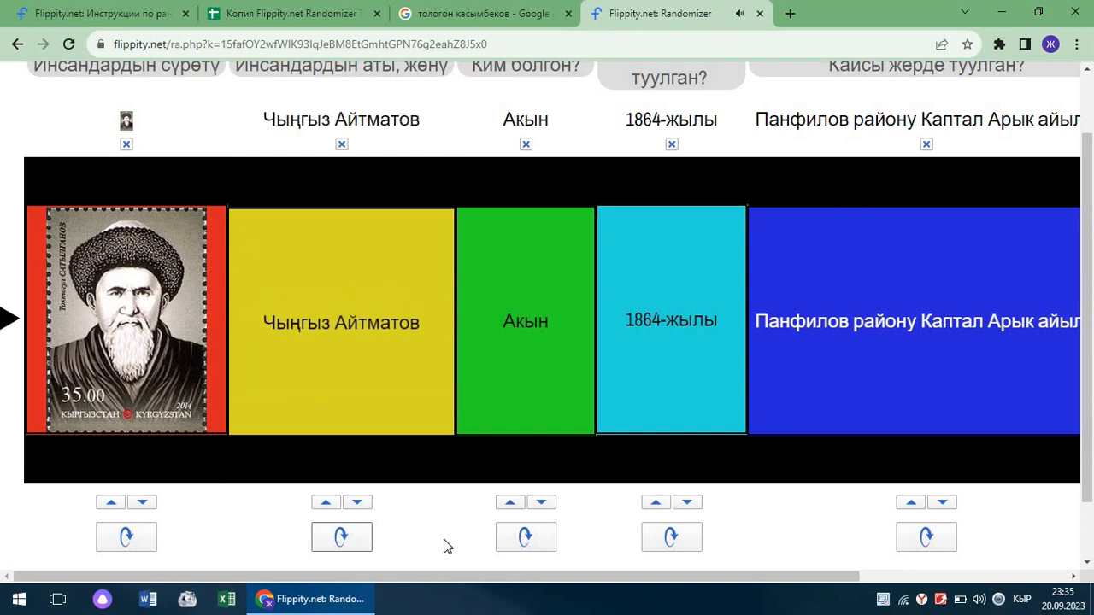
pyautogui.click(524, 538)
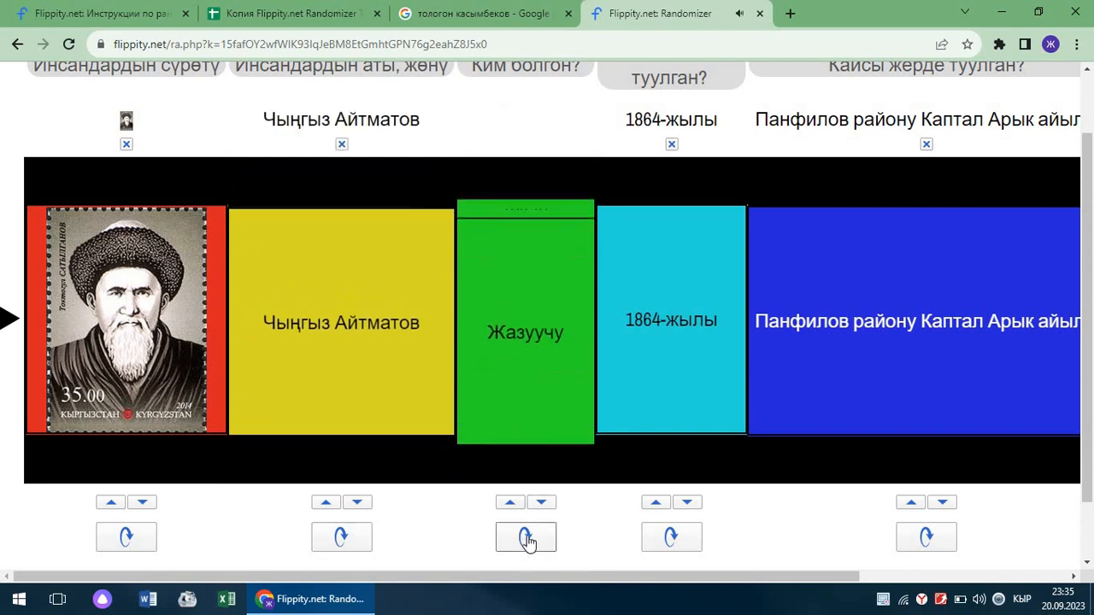
pyautogui.click(527, 538)
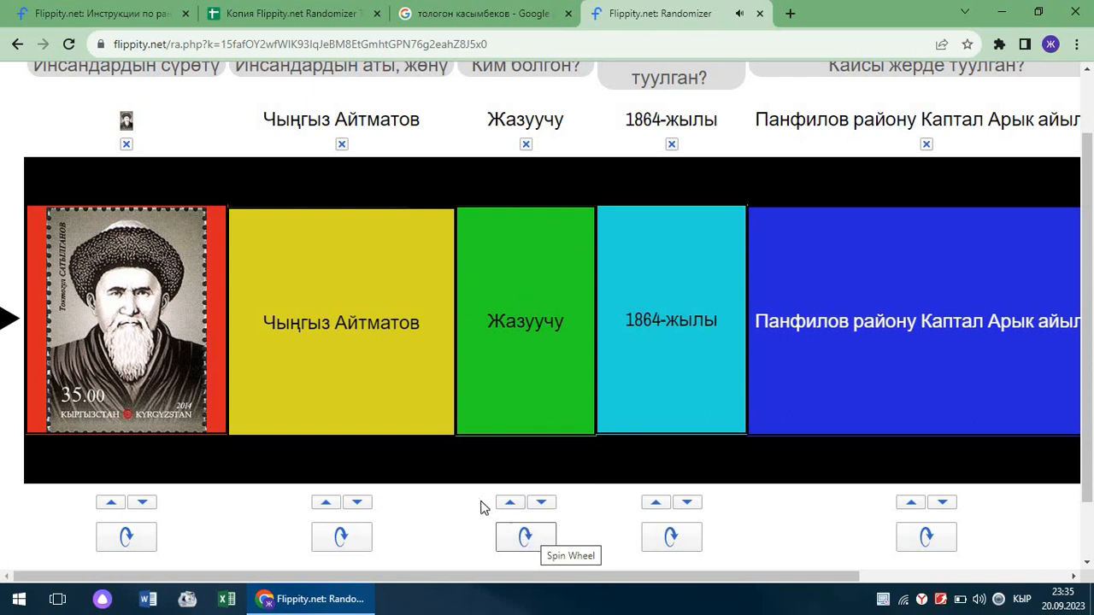
pyautogui.click(670, 543)
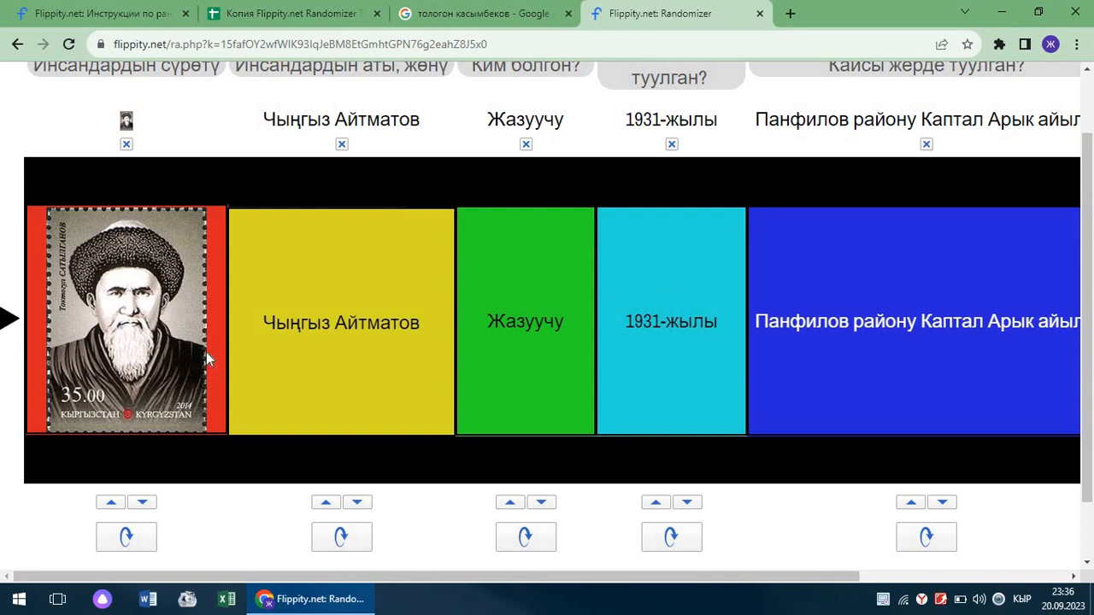
# Match the stamp portrait with "Токтогул Сатылганов", "Акын, комузчу", "1864-жылы" and "Кетмен-Төбө өрөөнүндө" in the name, occupation, birth year and birthplace columns
pyautogui.click(326, 505)
pyautogui.click(326, 505)
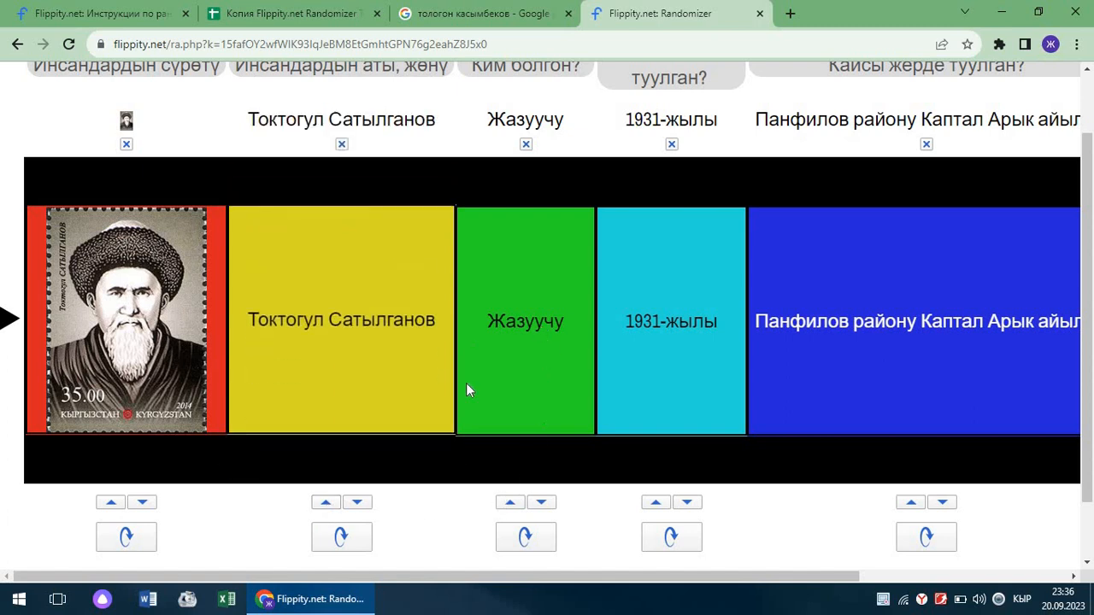
pyautogui.click(509, 503)
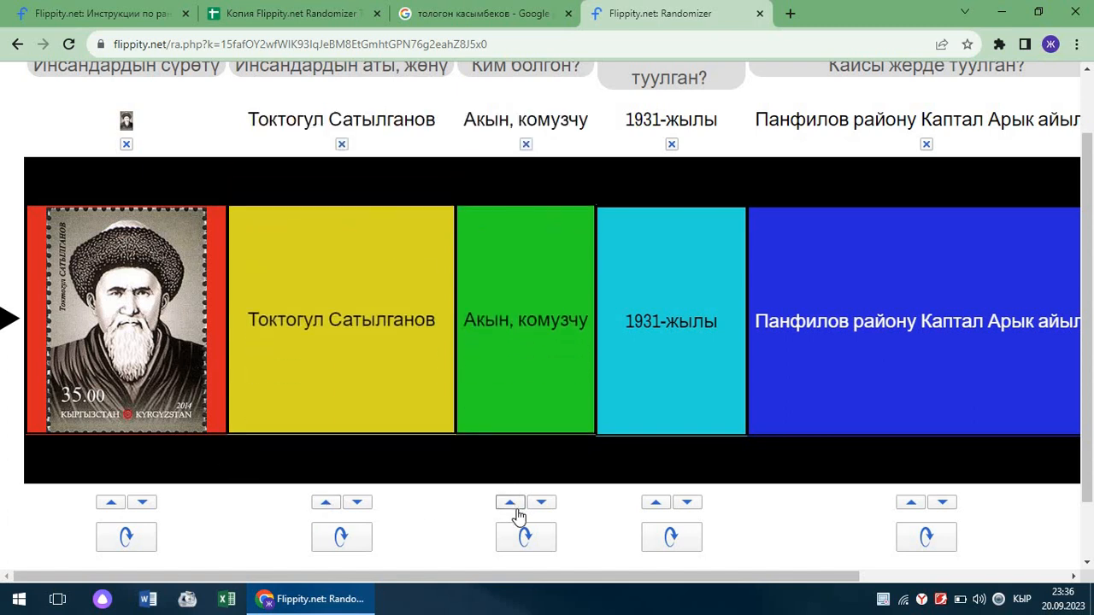
pyautogui.click(656, 505)
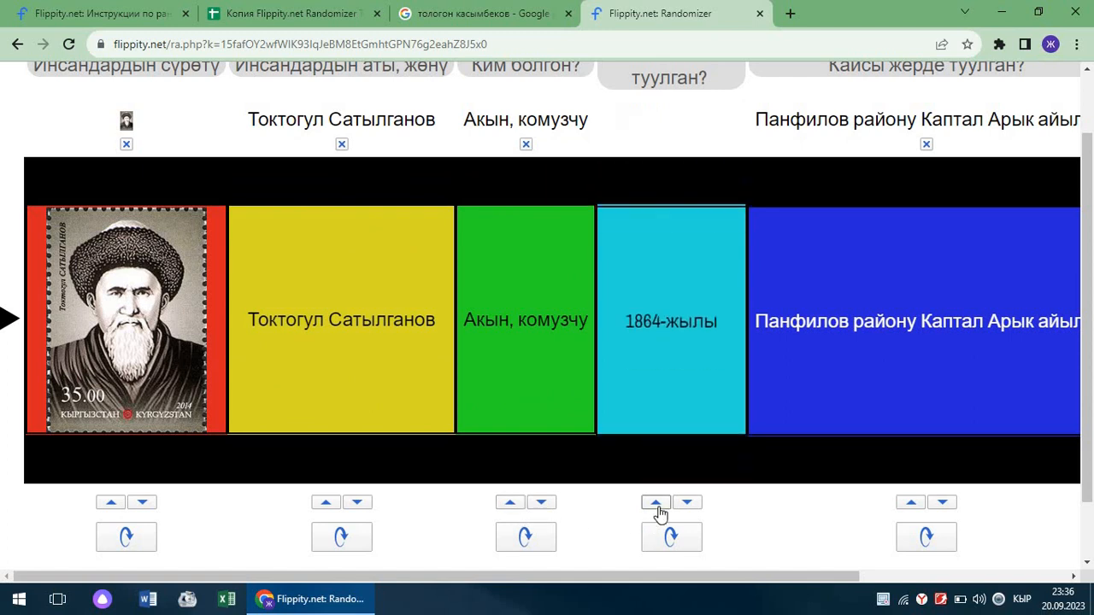
pyautogui.click(912, 505)
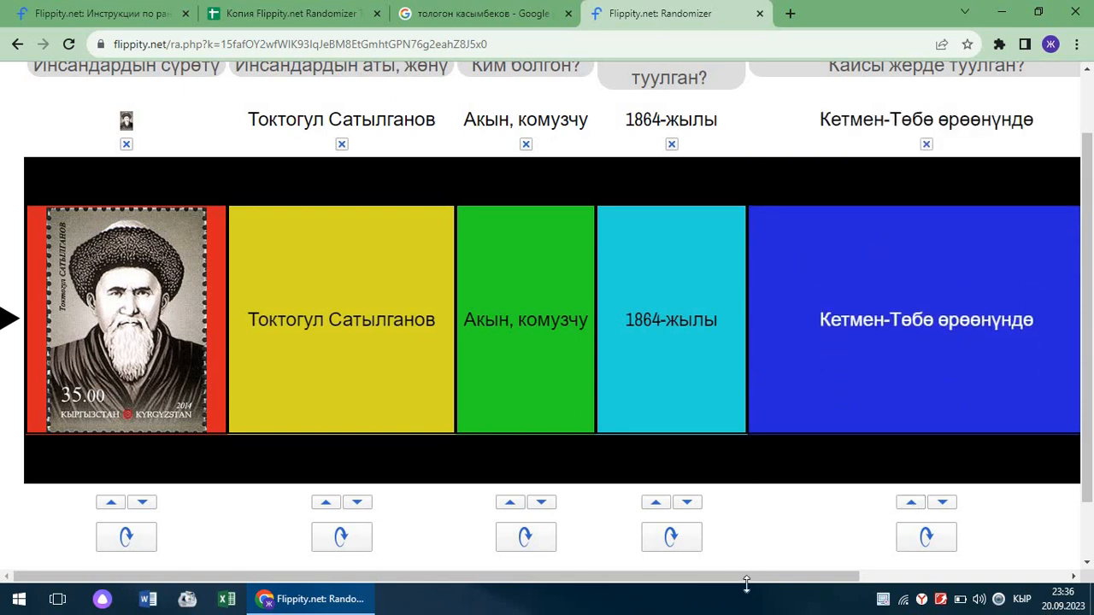
# Advance the first work column by two entries for Токтогул Сатылганов and review the matched row from the portrait on
pyautogui.moveTo(761, 579); pyautogui.dragTo(899, 579)
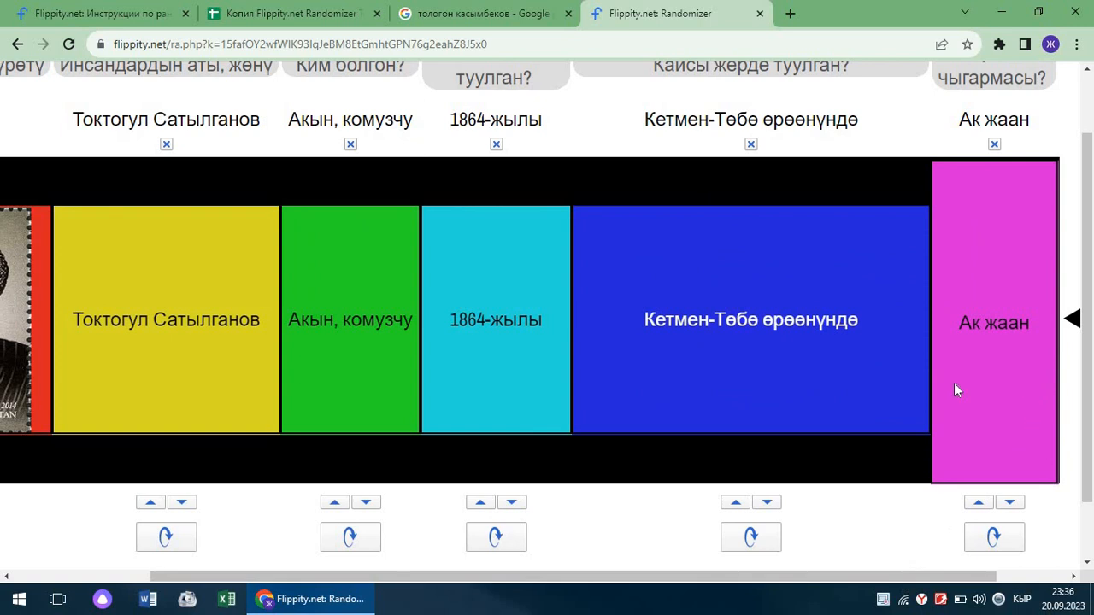
pyautogui.click(1006, 505)
pyautogui.click(1006, 505)
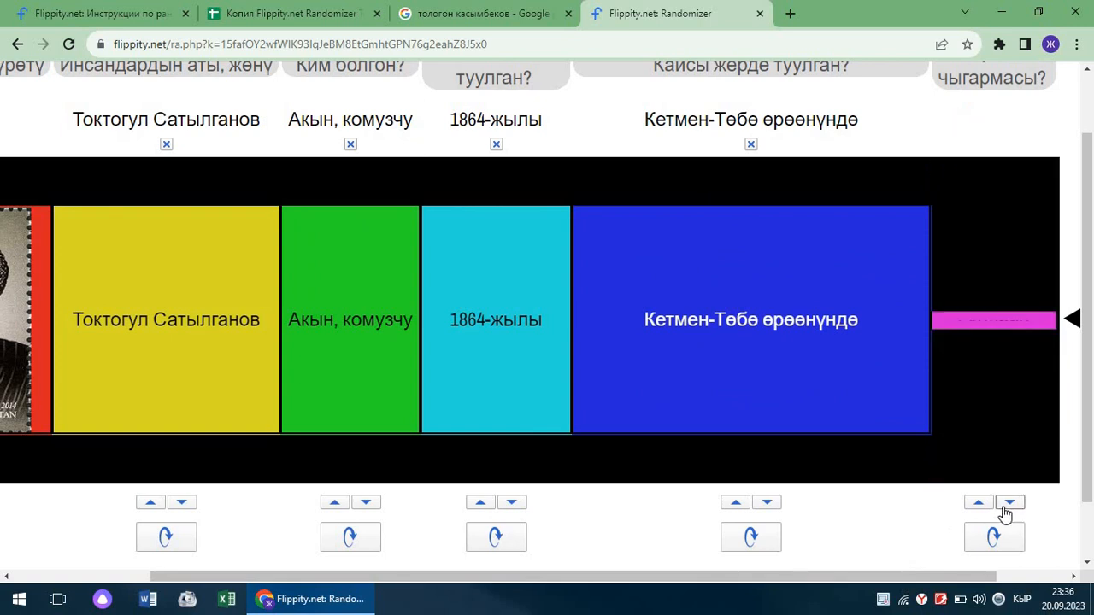
pyautogui.moveTo(771, 580); pyautogui.dragTo(367, 573)
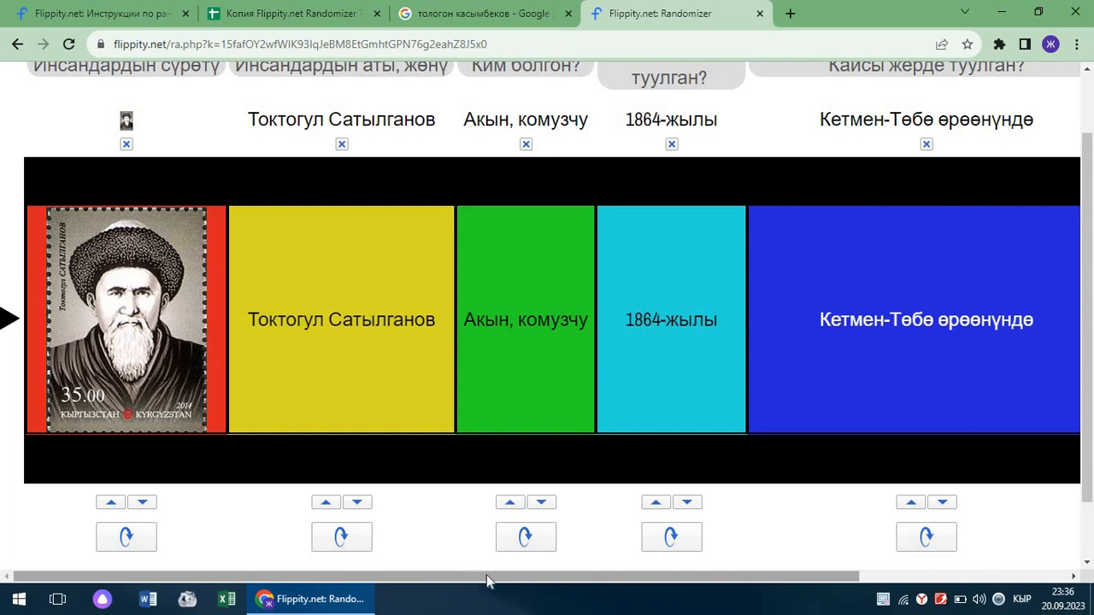
# Spin all columns of the Randomizer together again and view the new combination starting from the portrait
pyautogui.moveTo(487, 580); pyautogui.dragTo(703, 581)
pyautogui.click(1053, 331)
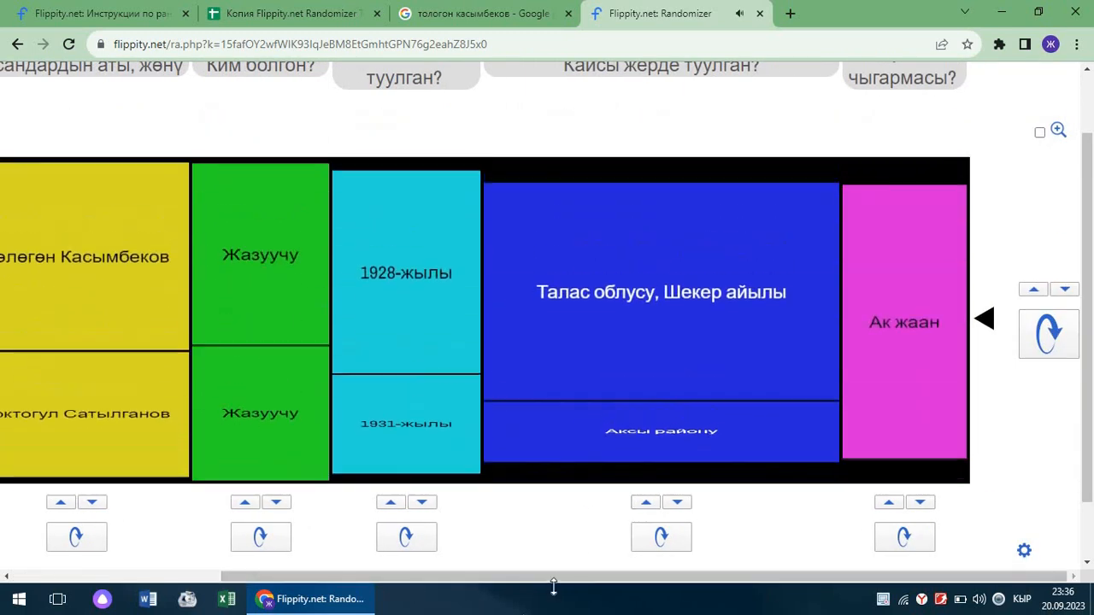
pyautogui.moveTo(453, 579); pyautogui.dragTo(273, 573)
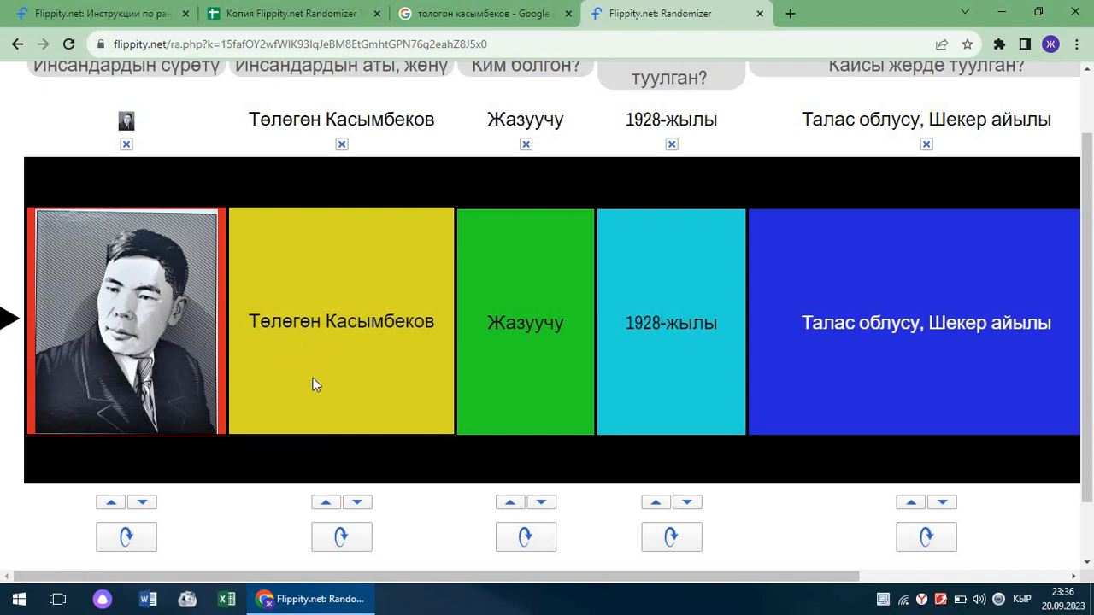
# Match the new portrait with the name "Алыкул Осмонов", the occupation "Акын" and the birth year "1915-жылы"
pyautogui.click(324, 503)
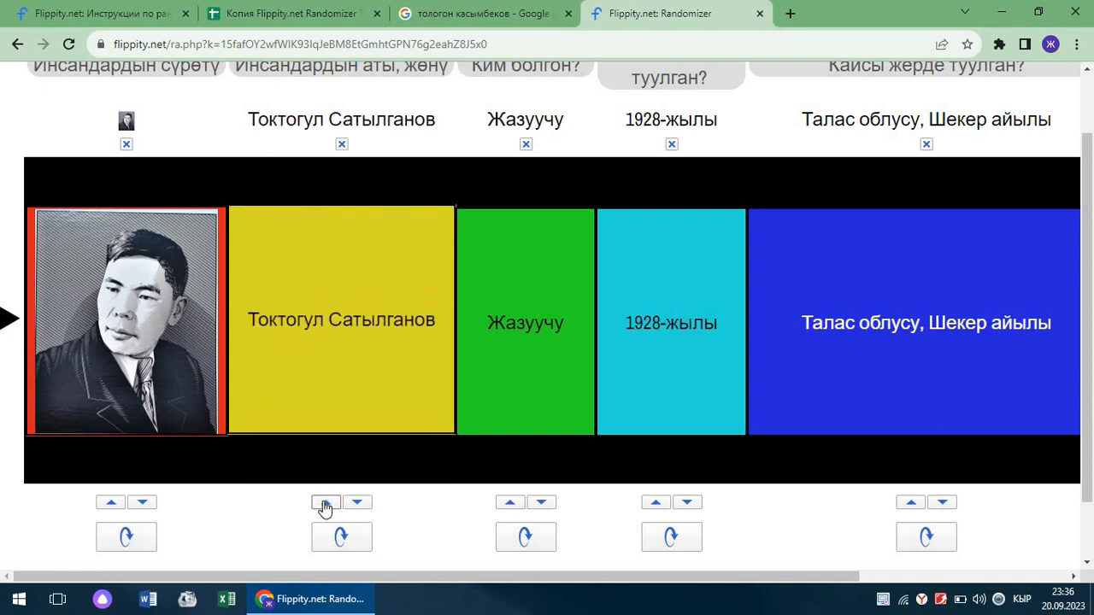
pyautogui.click(325, 502)
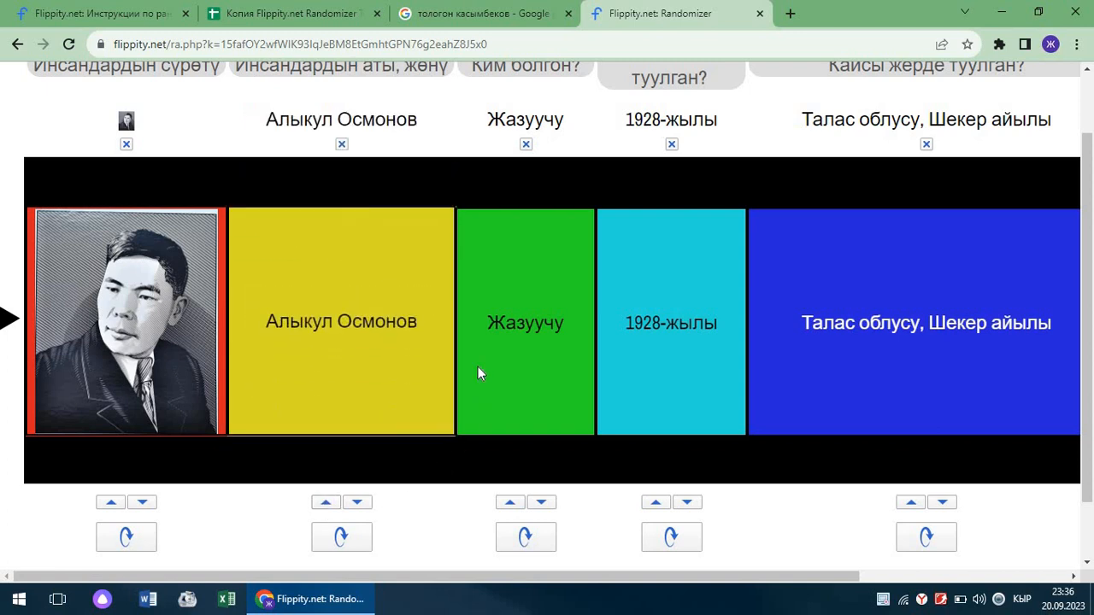
pyautogui.click(512, 503)
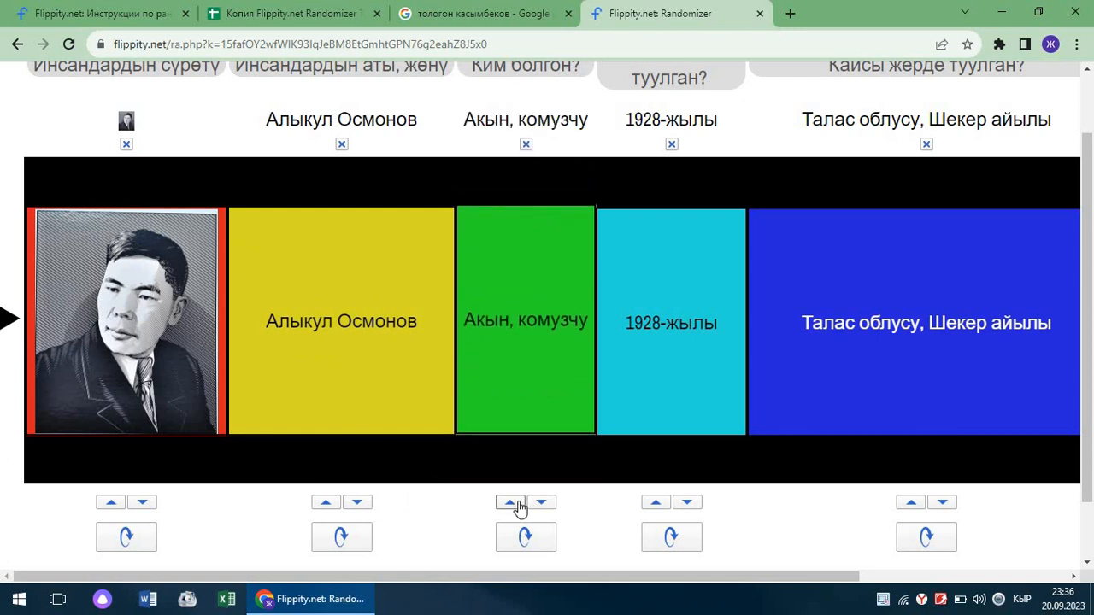
pyautogui.click(517, 505)
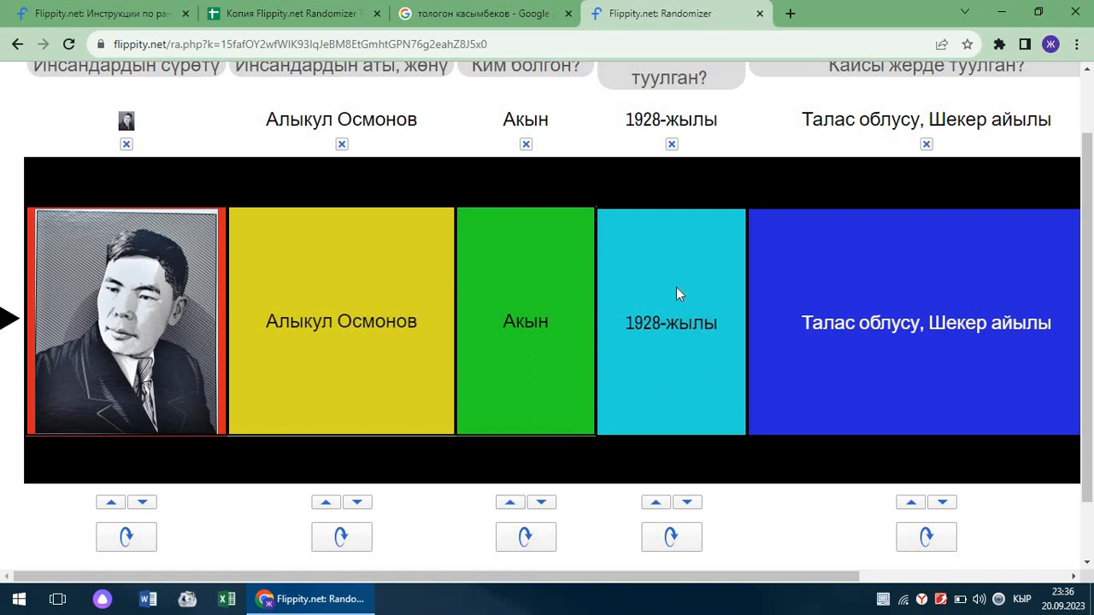
pyautogui.click(656, 504)
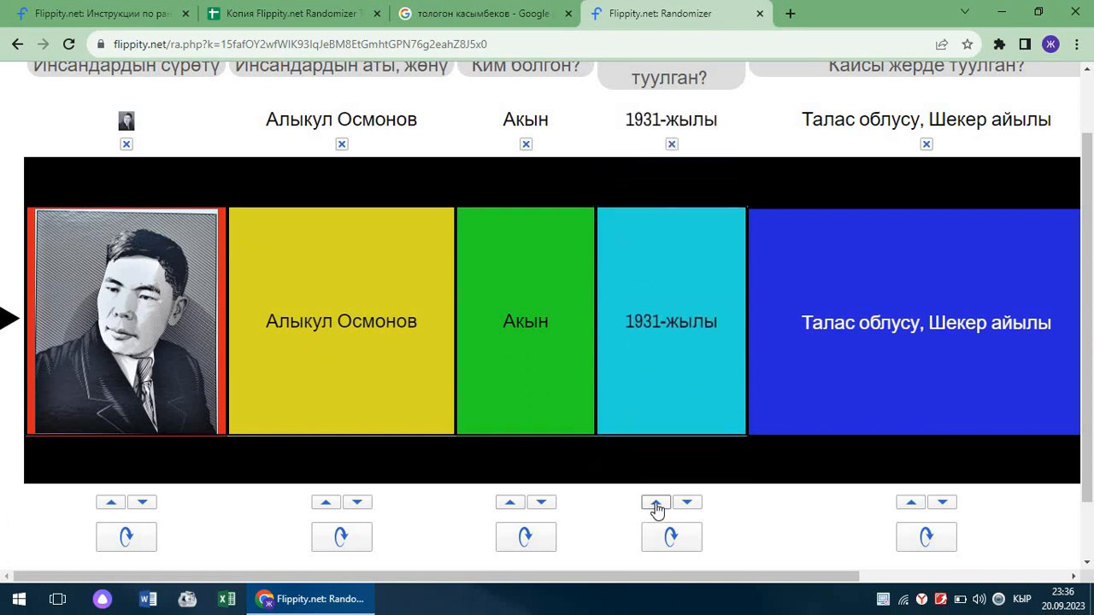
pyautogui.click(656, 503)
pyautogui.click(655, 503)
# Set Алыкул Осмонов's birthplace to "Панфилов району Каптал Арык айылы" and first work to "Кызыл жүк", and return to the portrait
pyautogui.moveTo(751, 576); pyautogui.dragTo(868, 583)
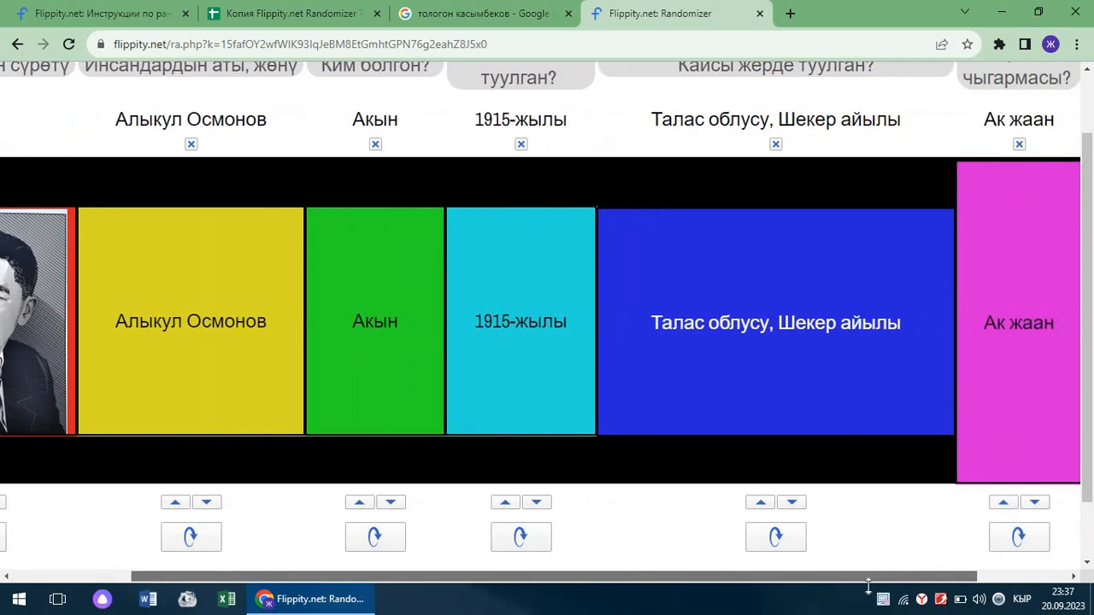
pyautogui.click(767, 508)
pyautogui.click(767, 509)
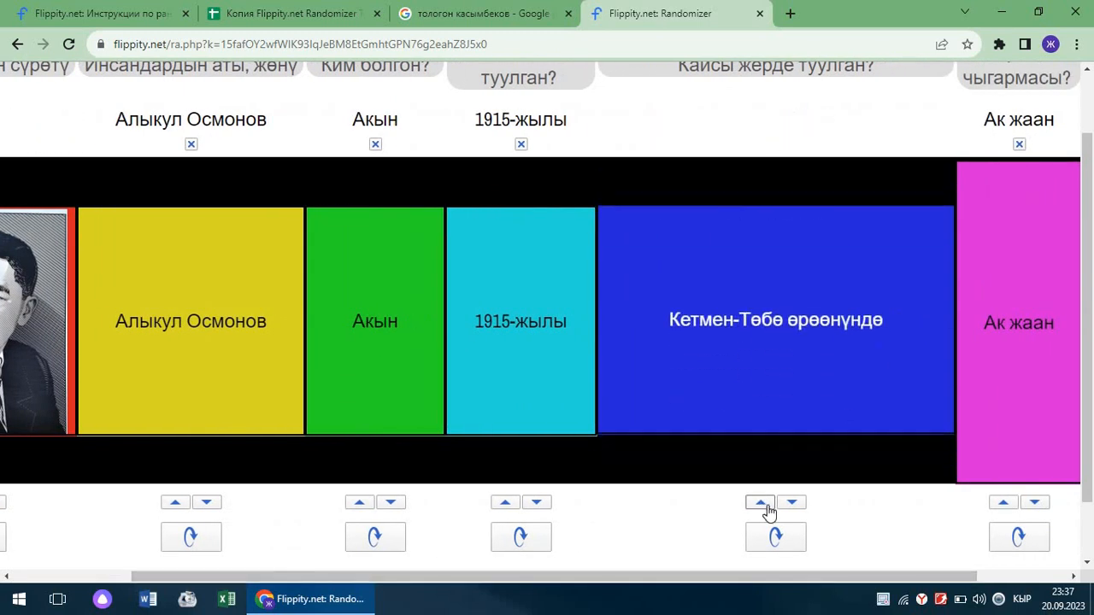
pyautogui.click(767, 508)
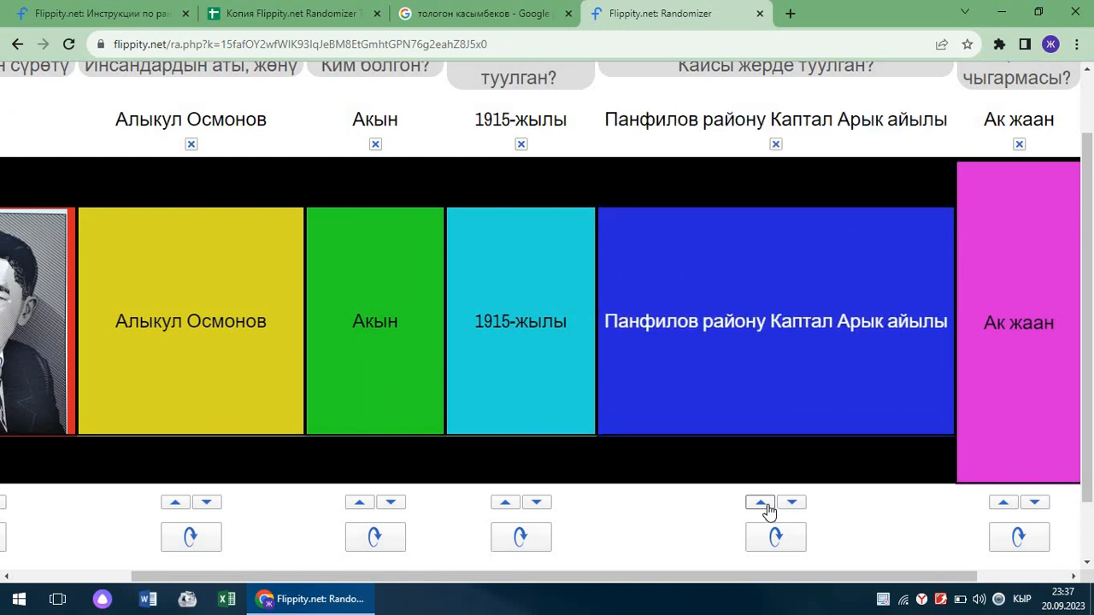
pyautogui.click(1004, 505)
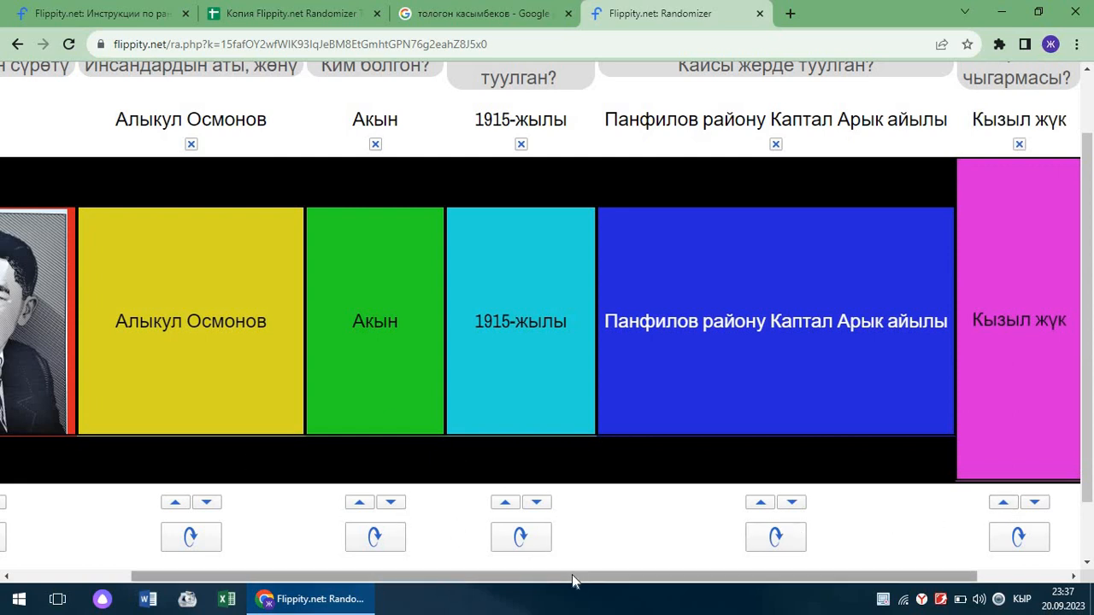
pyautogui.moveTo(571, 573); pyautogui.dragTo(350, 574)
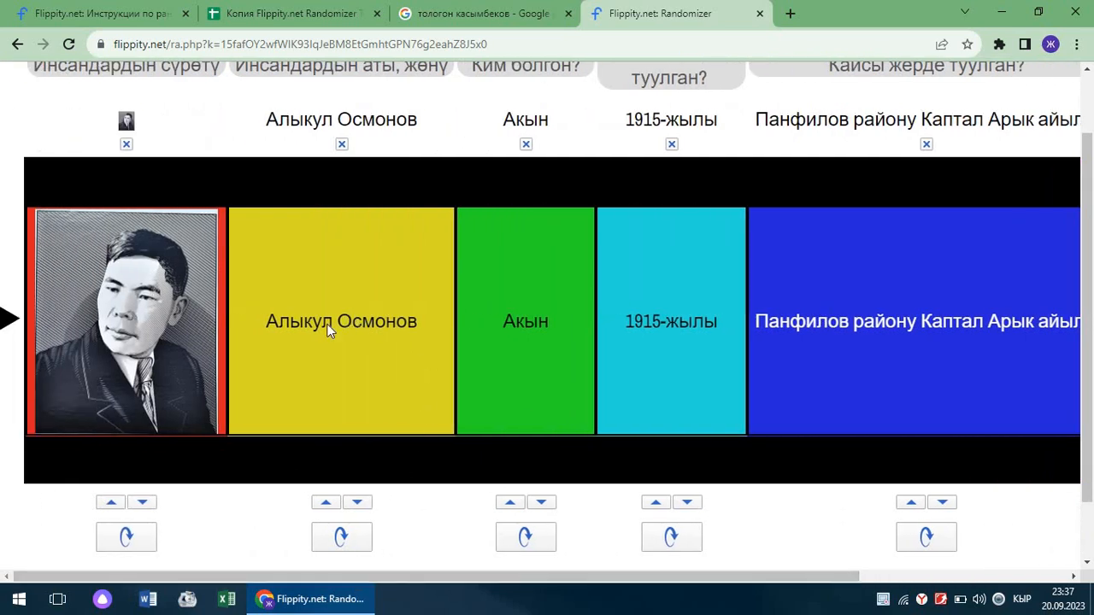